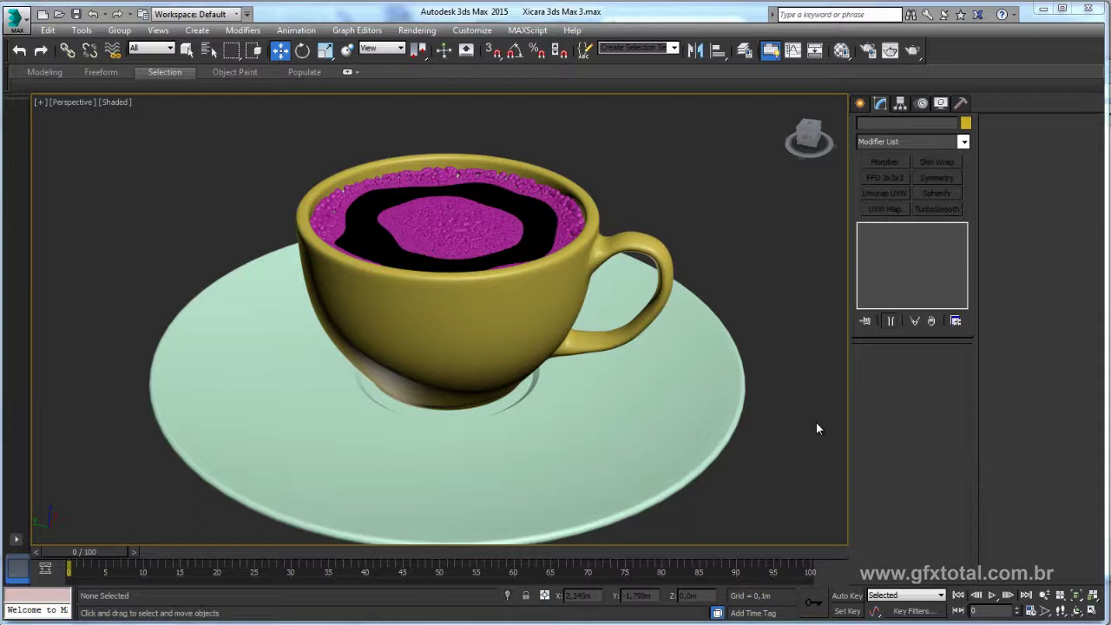
Step: Select the cup, saucer and coffee liquid together in the Perspective viewport
click(544, 299)
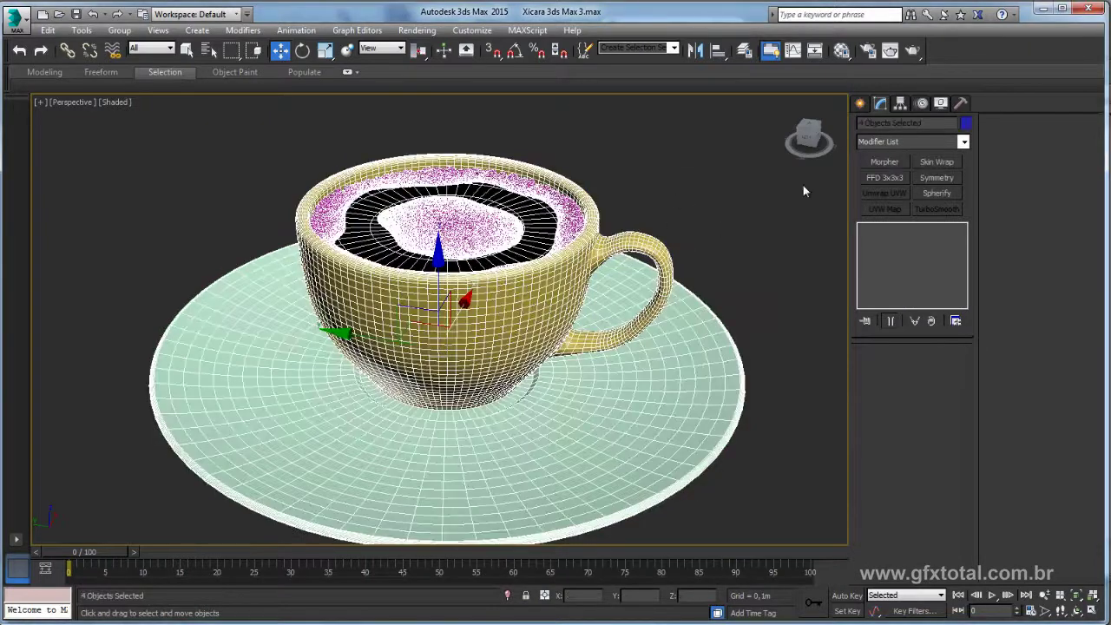
Step: Confirm NVIDIA mental ray as production renderer and disable Final Gather in Render Setup
click(868, 50)
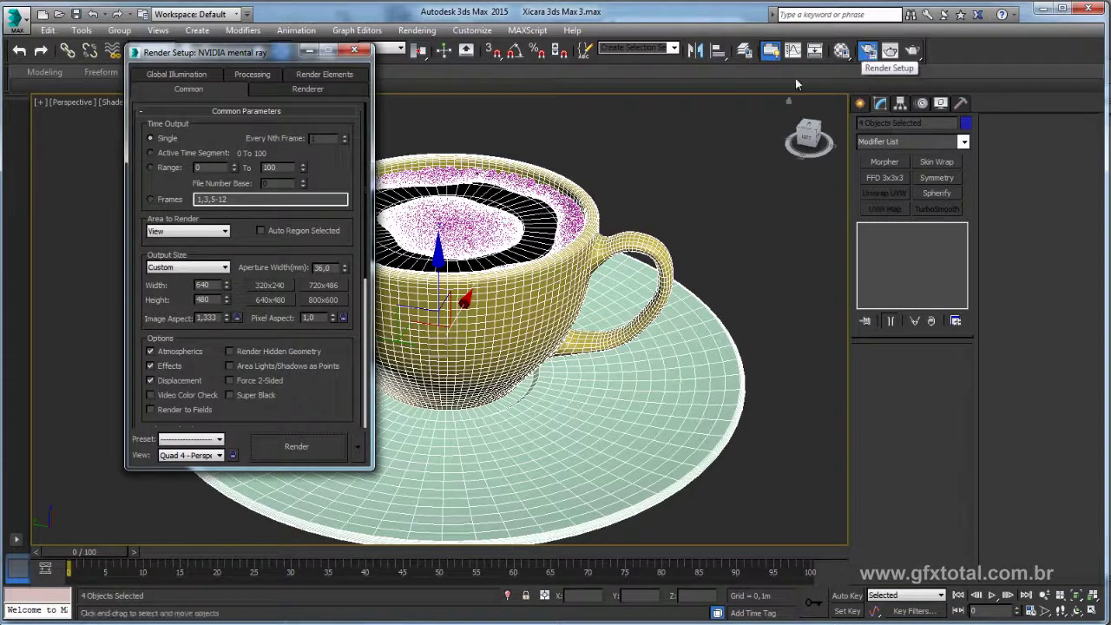
drag(331, 324, 331, 49)
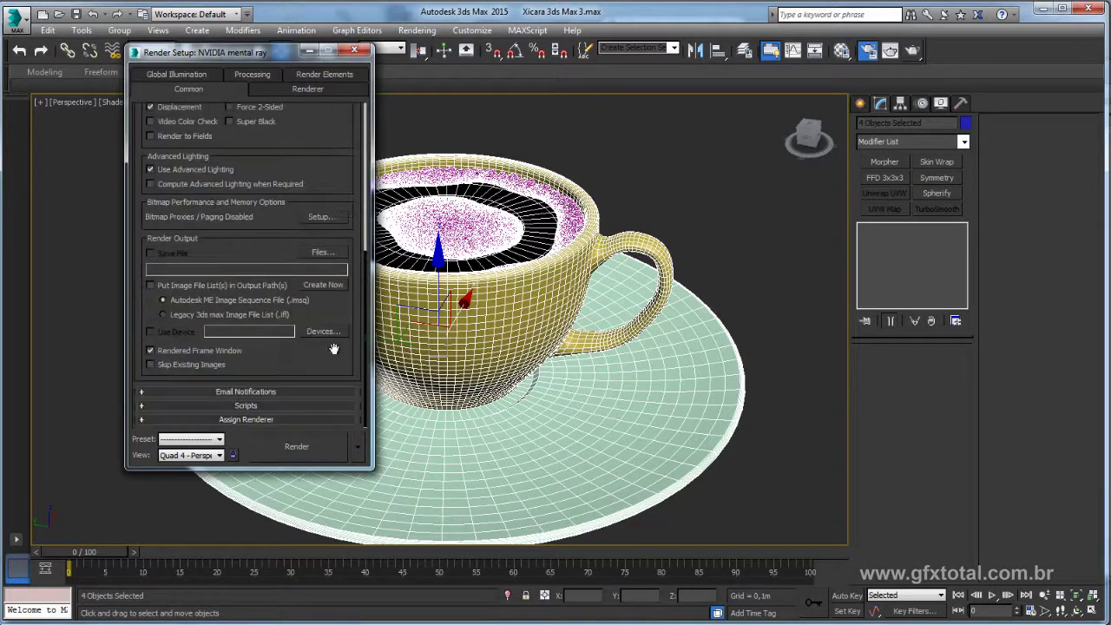
click(249, 420)
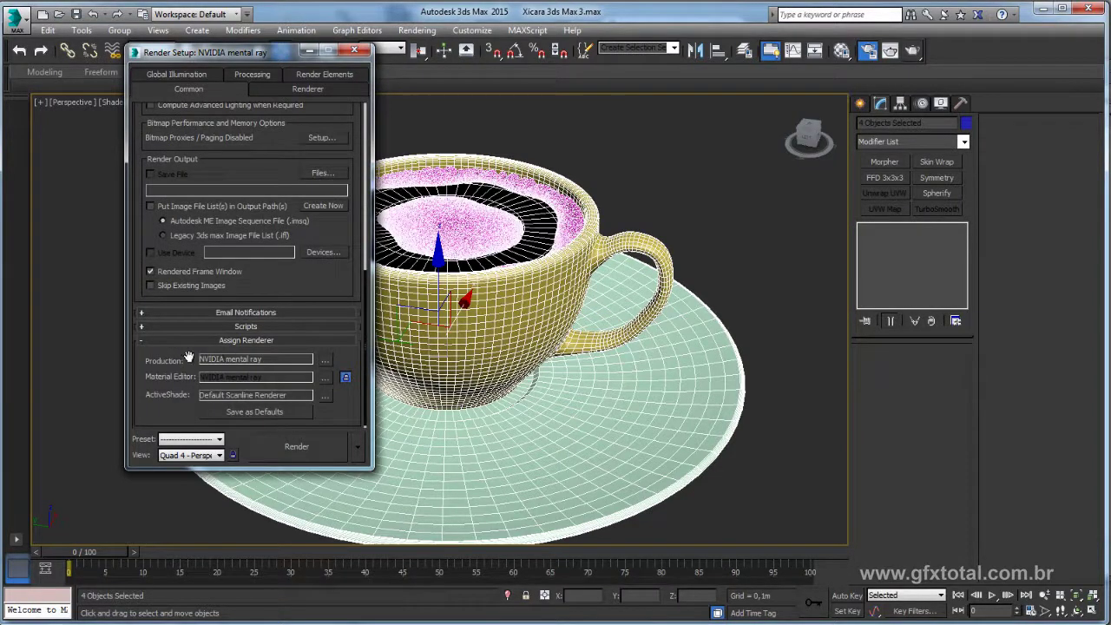
click(325, 360)
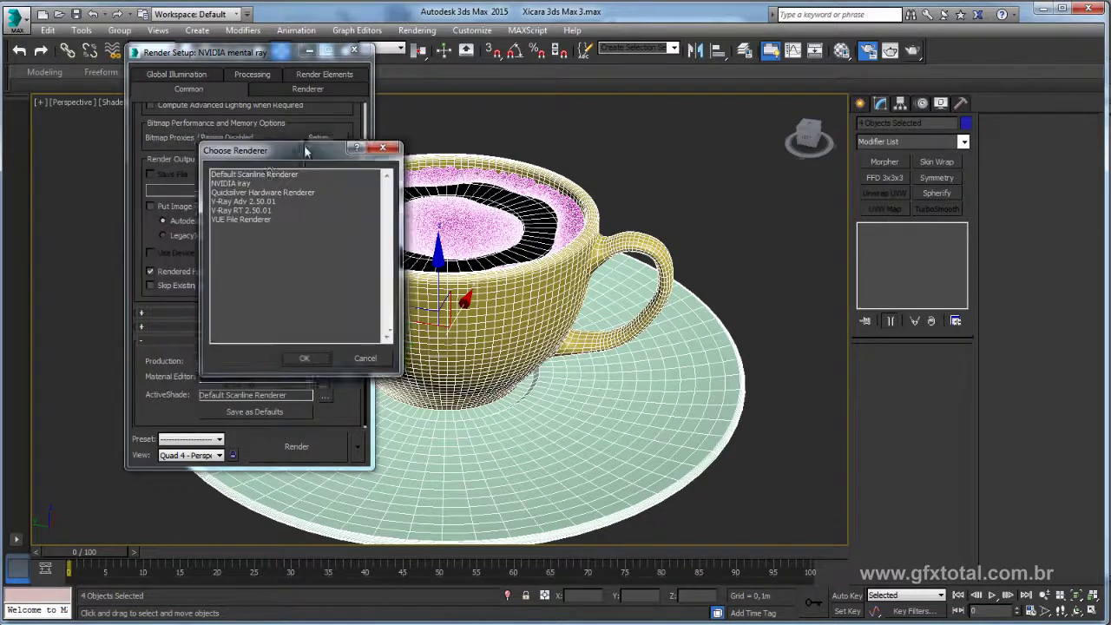
click(386, 140)
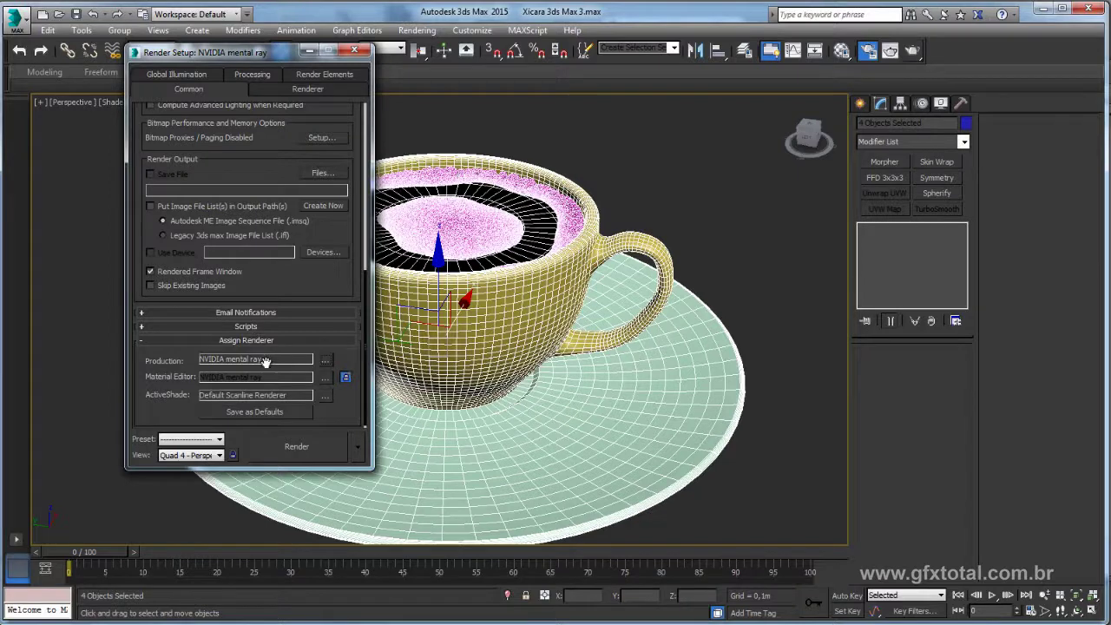
scroll(322, 341, up, 5)
scroll(199, 117, up, 3)
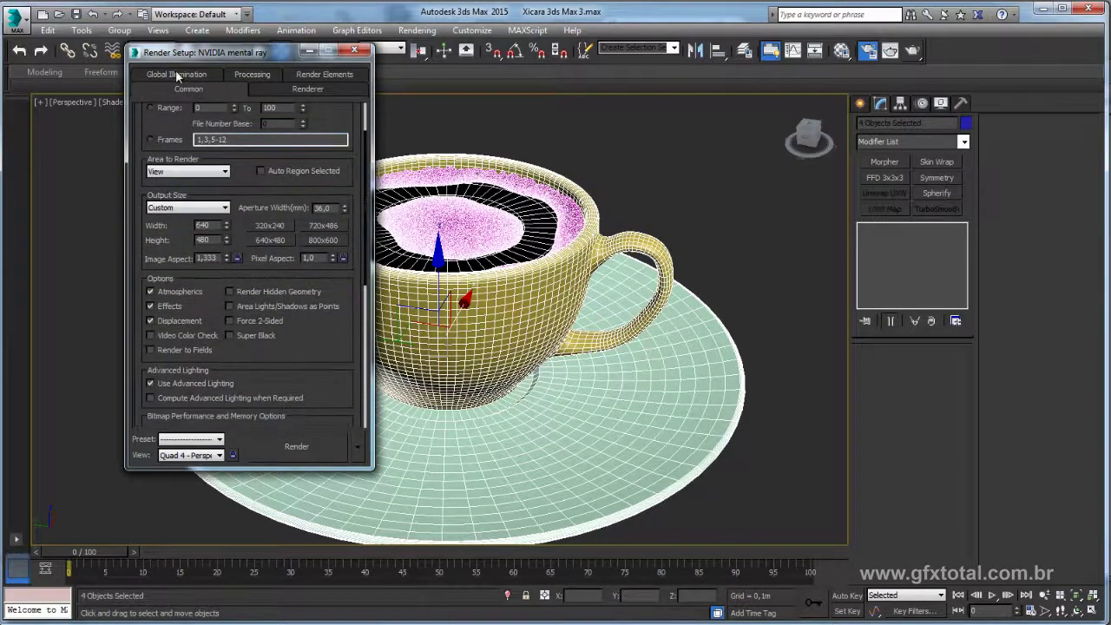
click(177, 75)
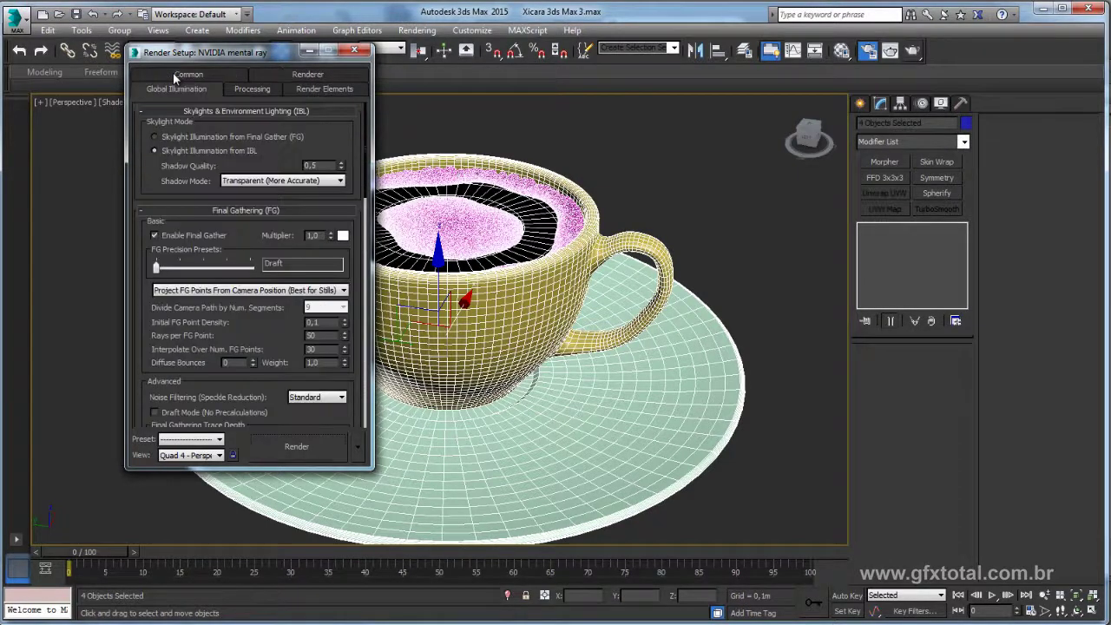
click(155, 237)
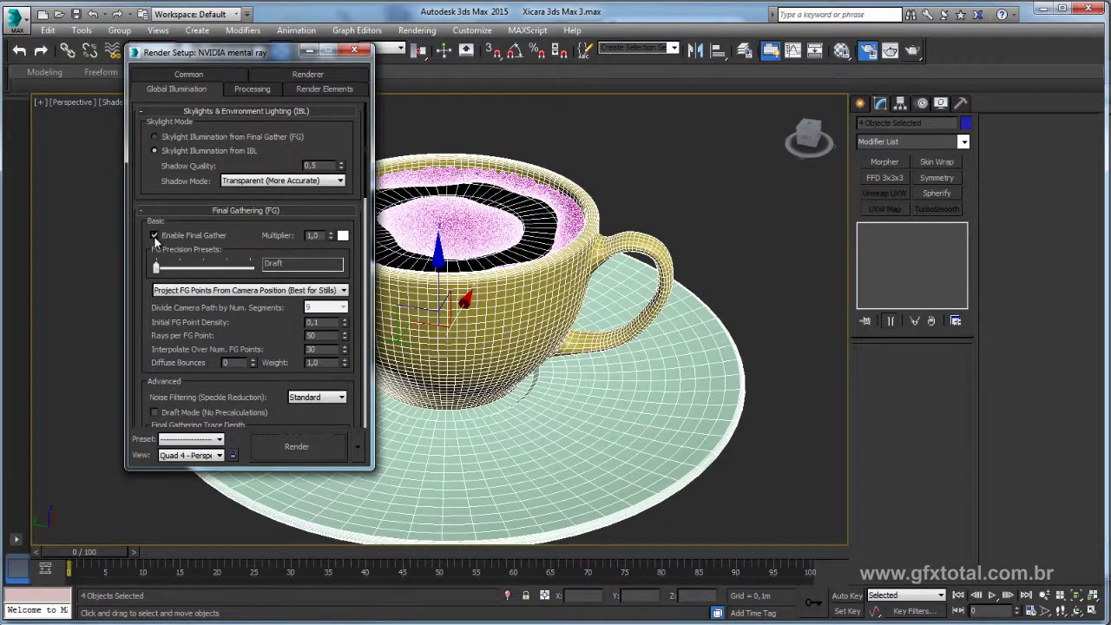
click(355, 49)
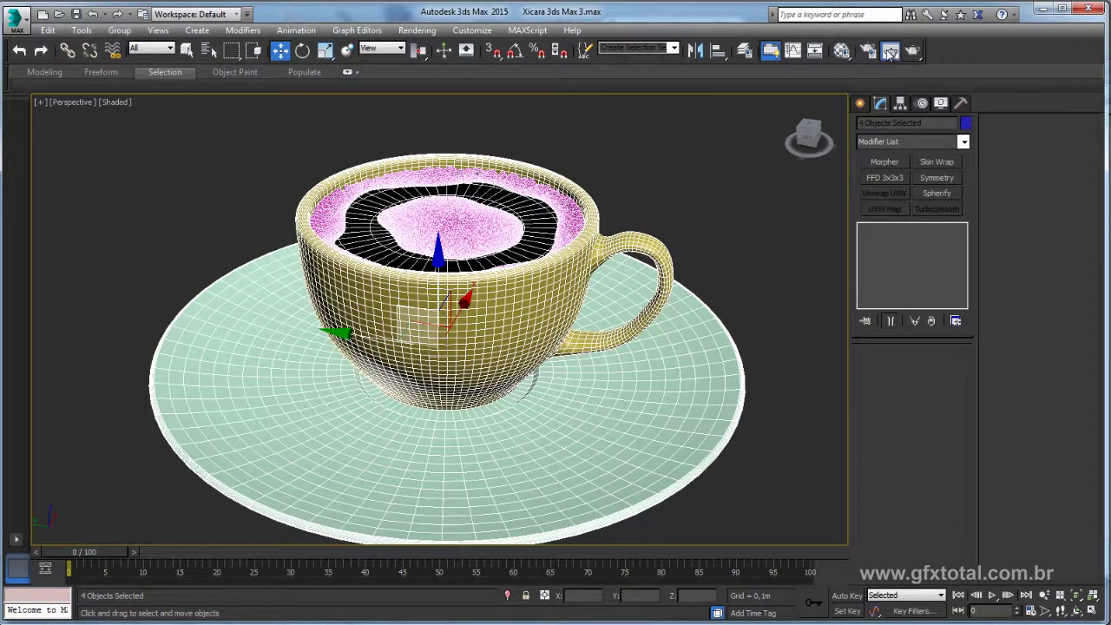
Step: Set the Rendered Frame Window's image precision to Low
click(891, 52)
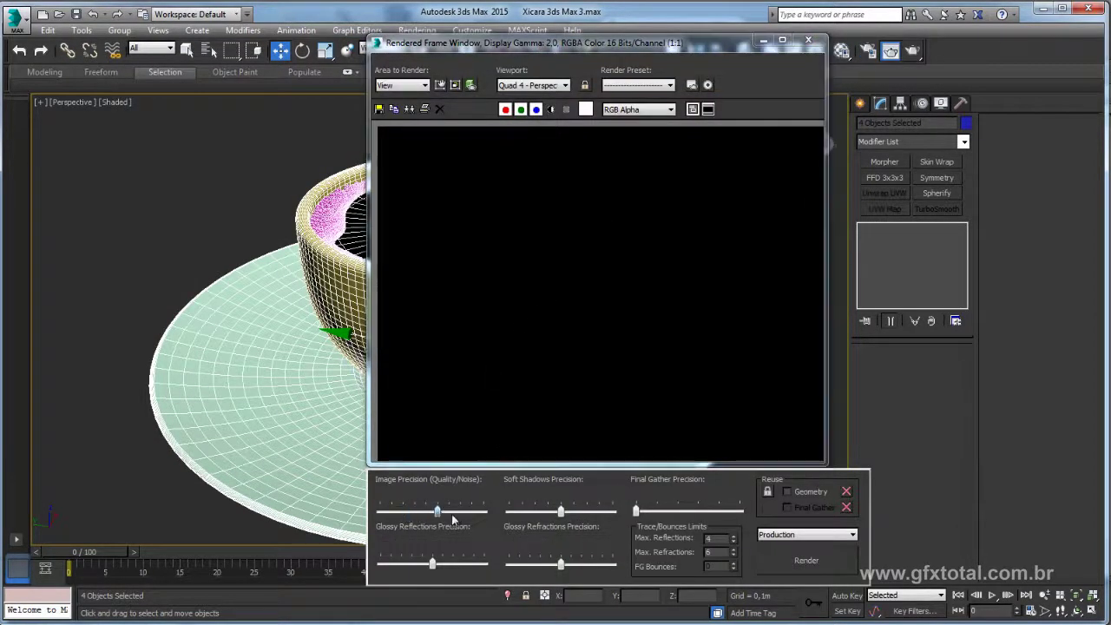
drag(437, 512, 402, 511)
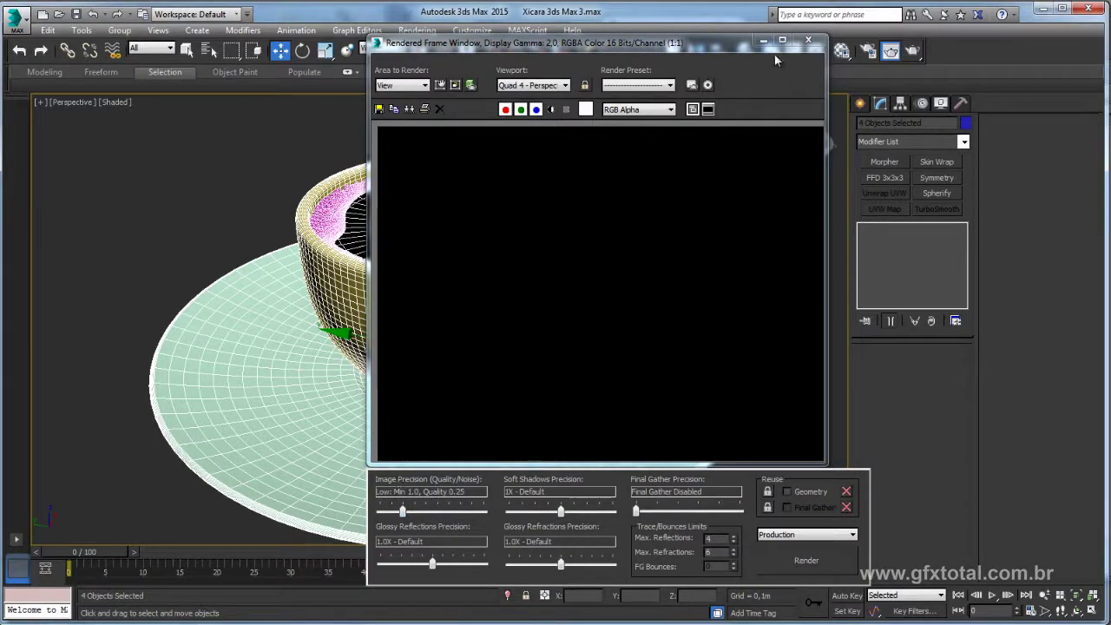
click(810, 41)
Step: Lock the image aspect and set the output size to 400 × 300
click(868, 50)
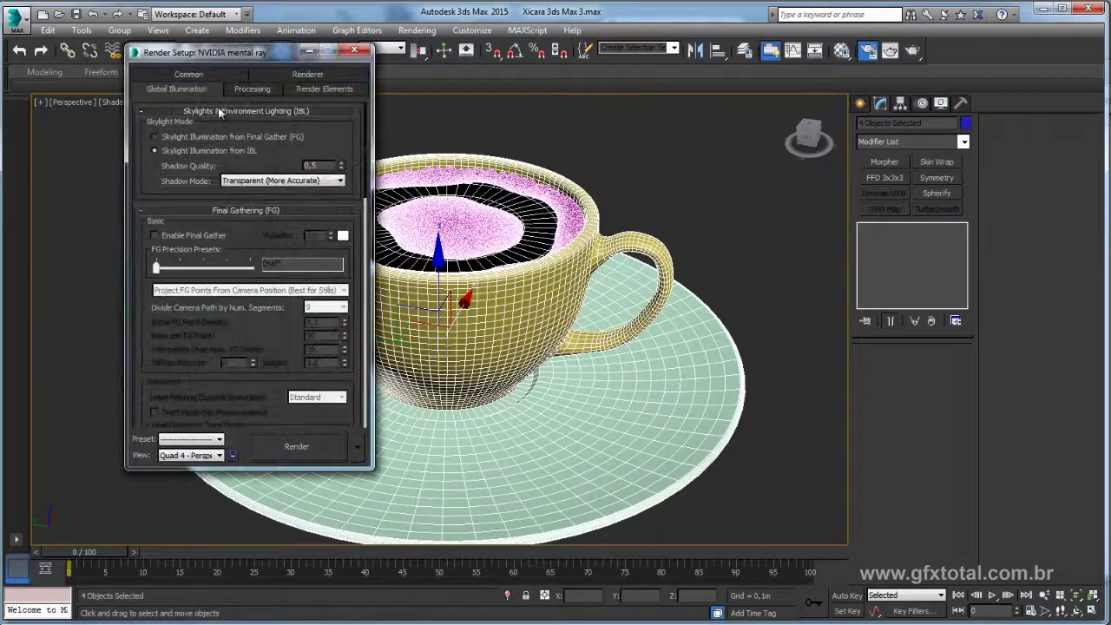
click(188, 76)
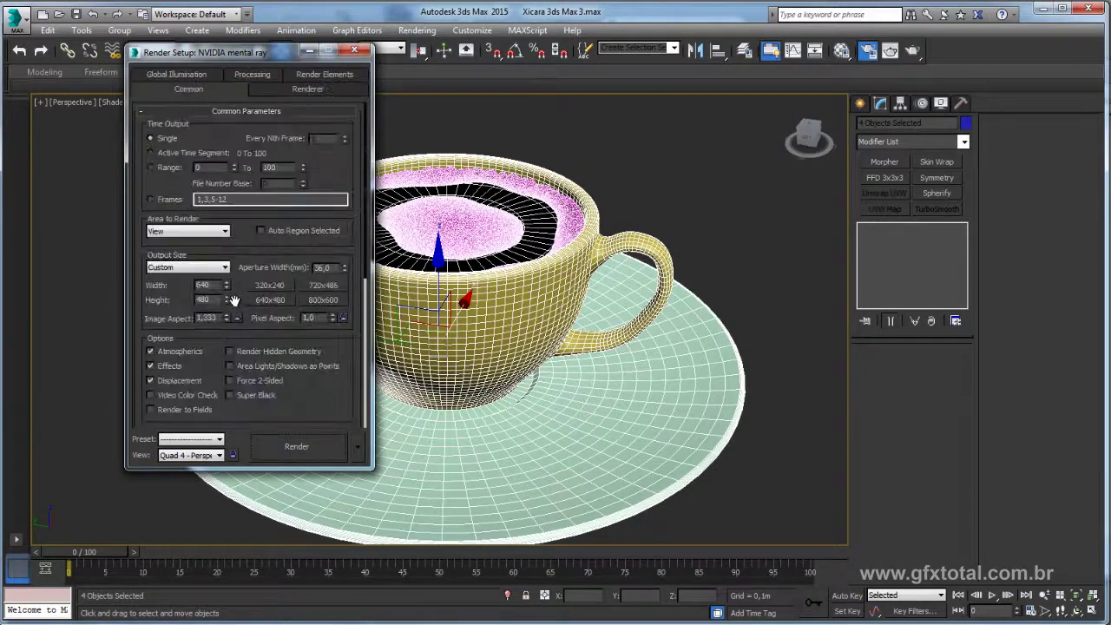
click(236, 317)
drag(219, 286, 156, 281)
text(4)
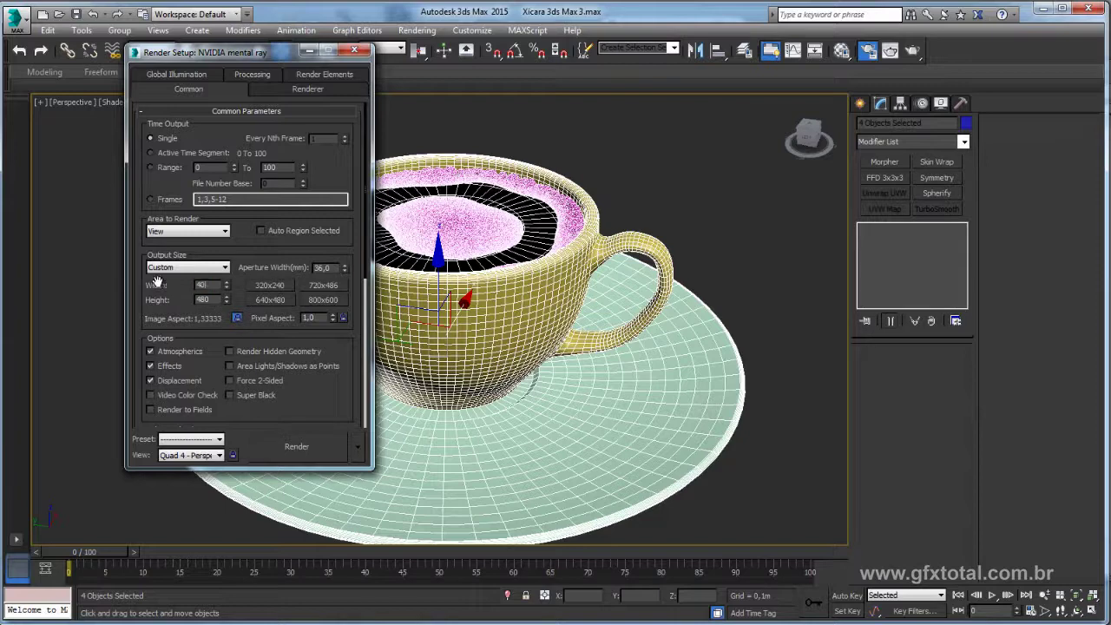
text(0)
key(Return)
click(354, 50)
Step: Render the Perspective view, then minimize the finished render window
click(912, 50)
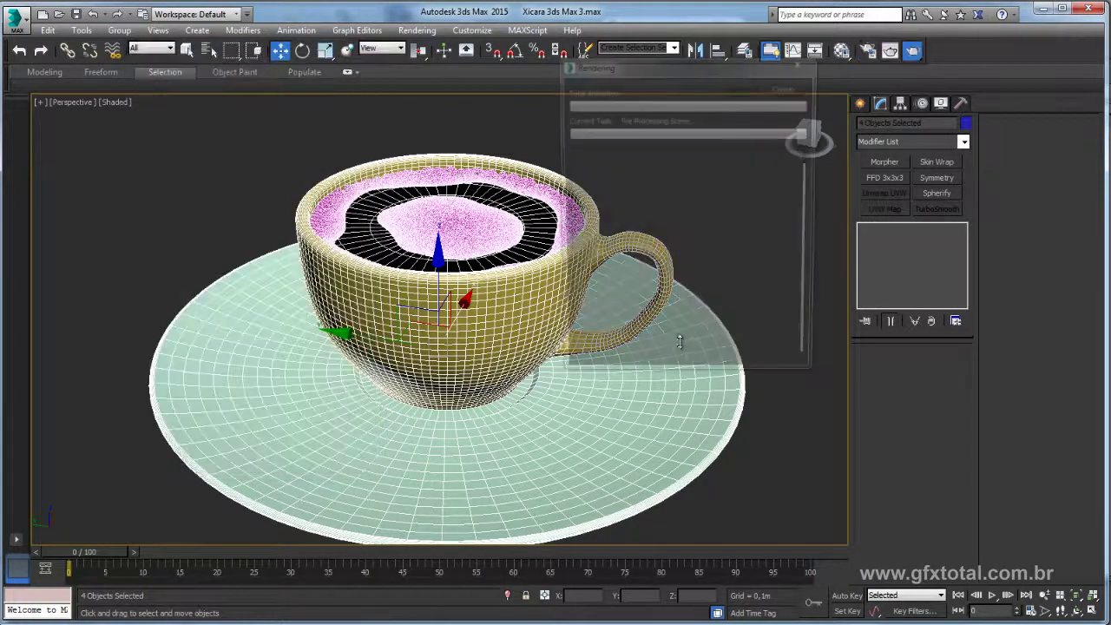
drag(615, 47, 359, 81)
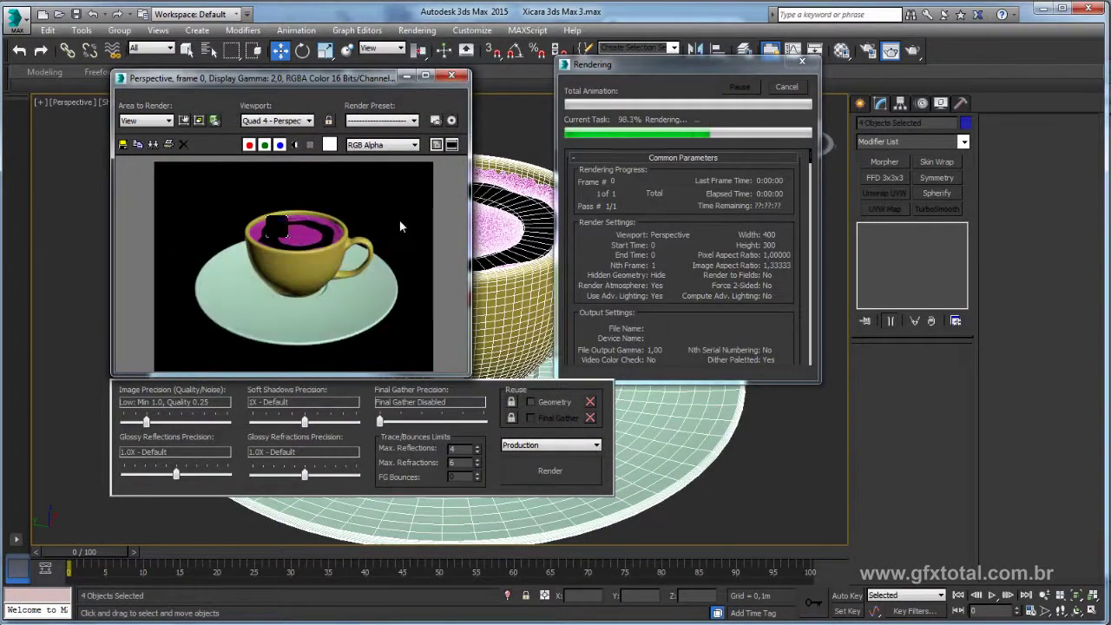
click(406, 77)
Step: Select the cup and saucer and pick the second, unused material slot
click(526, 298)
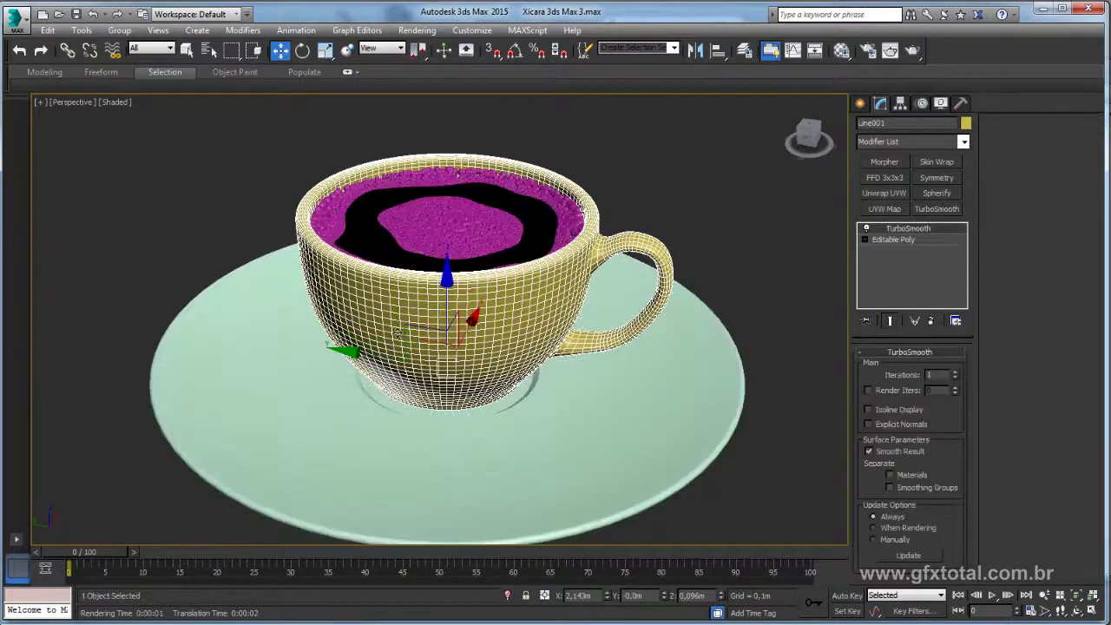
ctrl+click(631, 371)
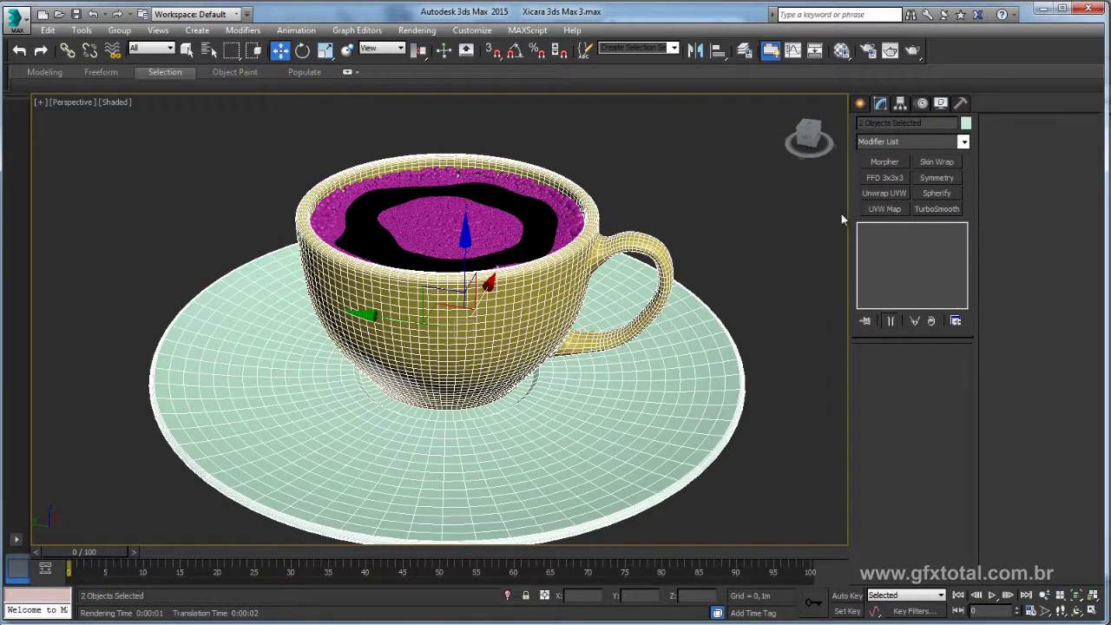
click(842, 50)
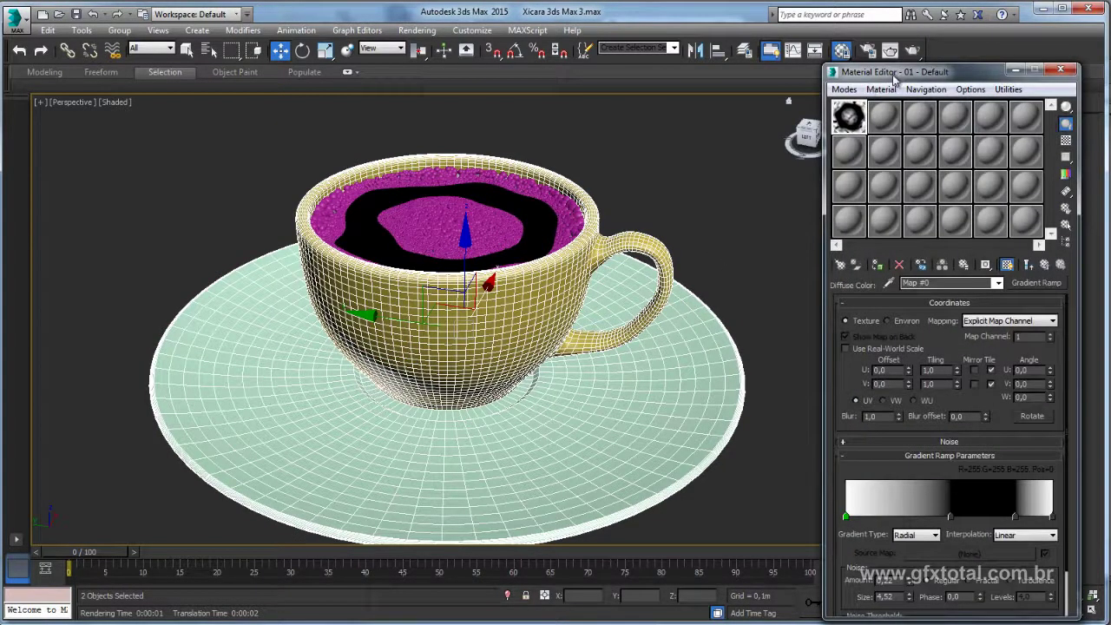
drag(877, 72, 757, 69)
click(769, 114)
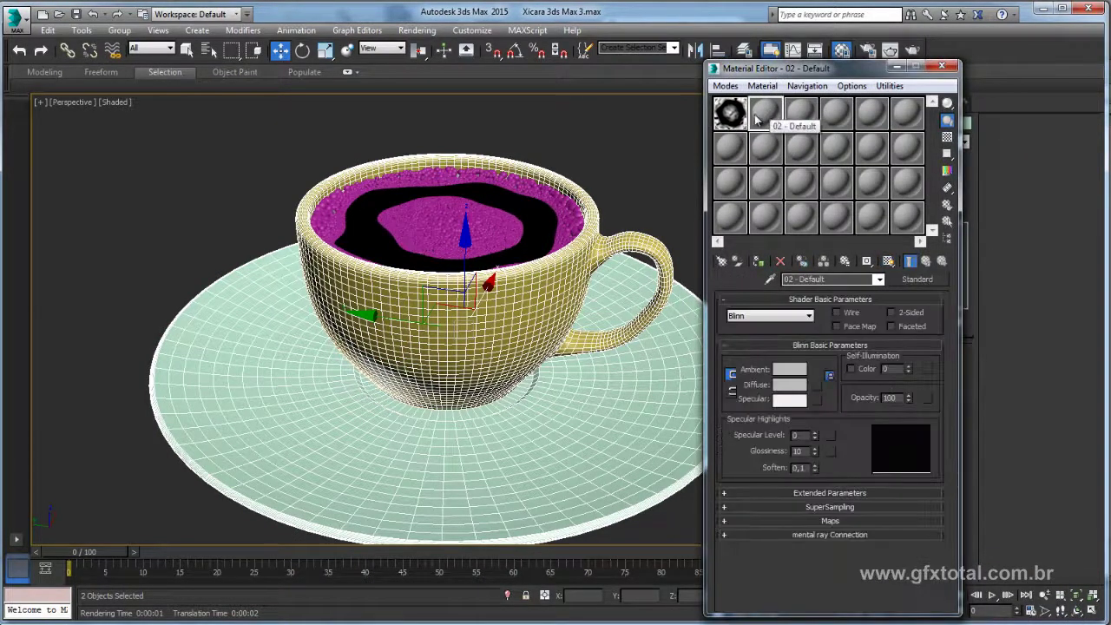
Step: Change the second slot's material type to Arch & Design
click(914, 280)
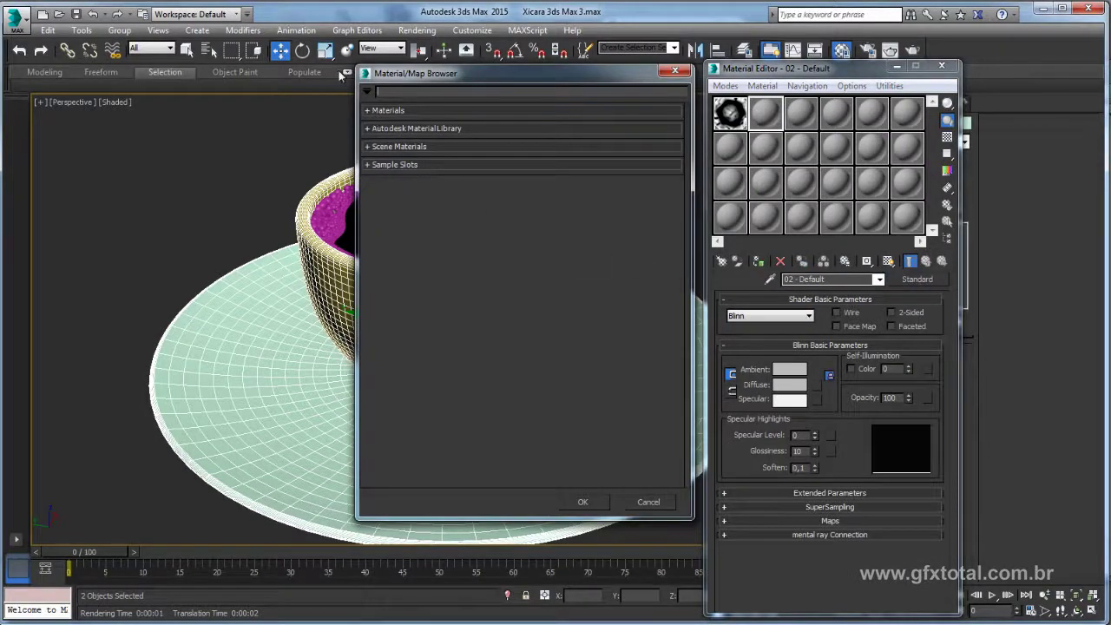
click(374, 111)
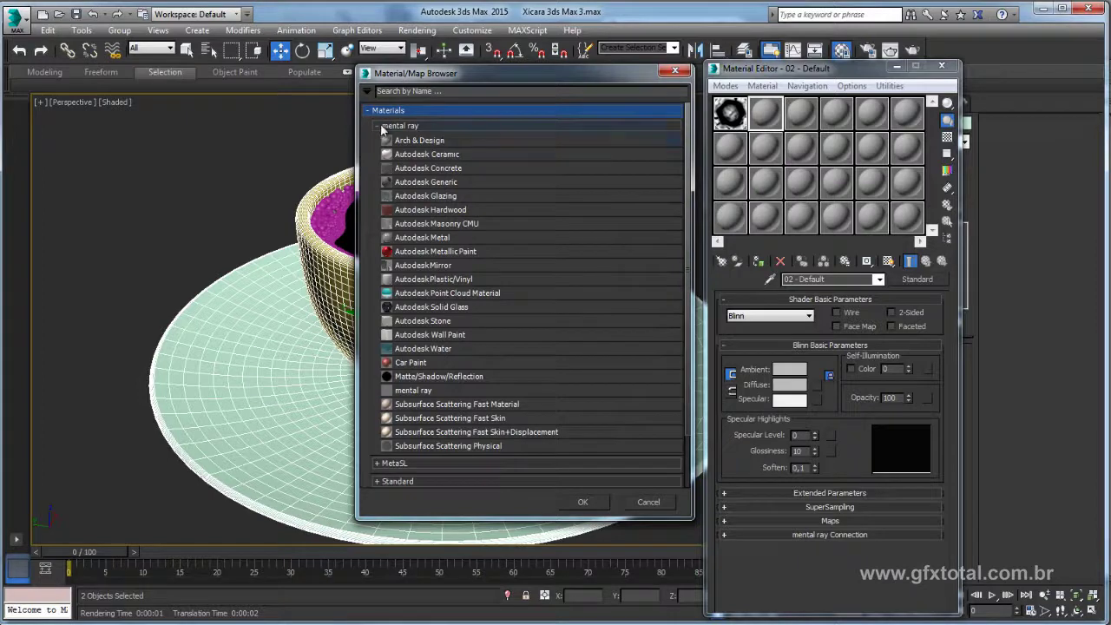
click(381, 127)
click(380, 126)
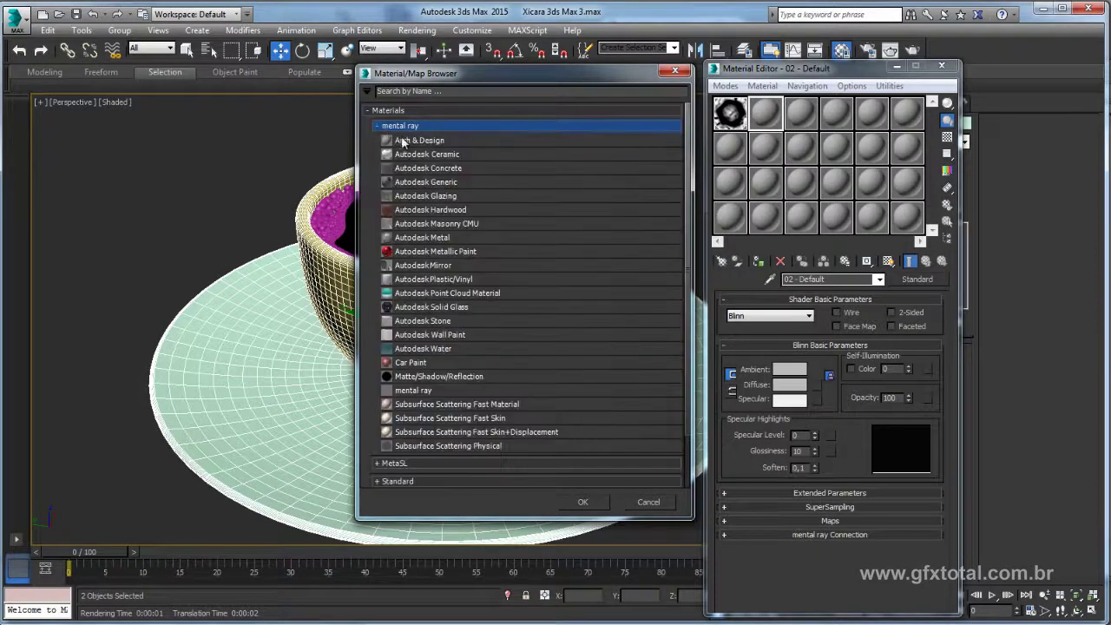
click(415, 143)
double_click(422, 144)
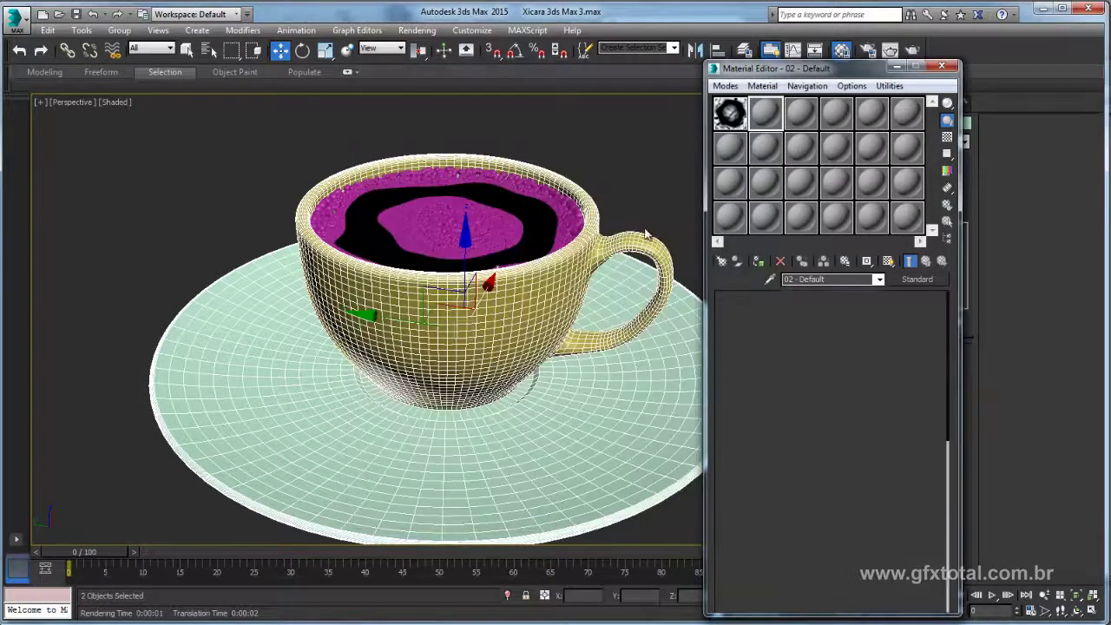
Step: Apply the Glossy Finish template with glossy samples 32 and a checkered preview background
click(937, 313)
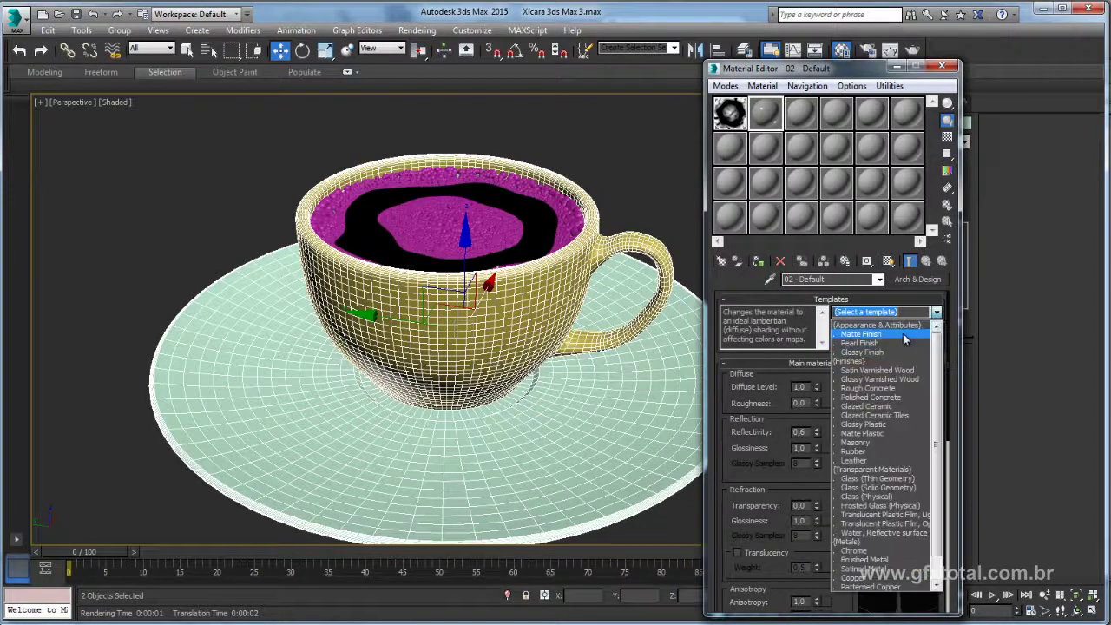
click(868, 352)
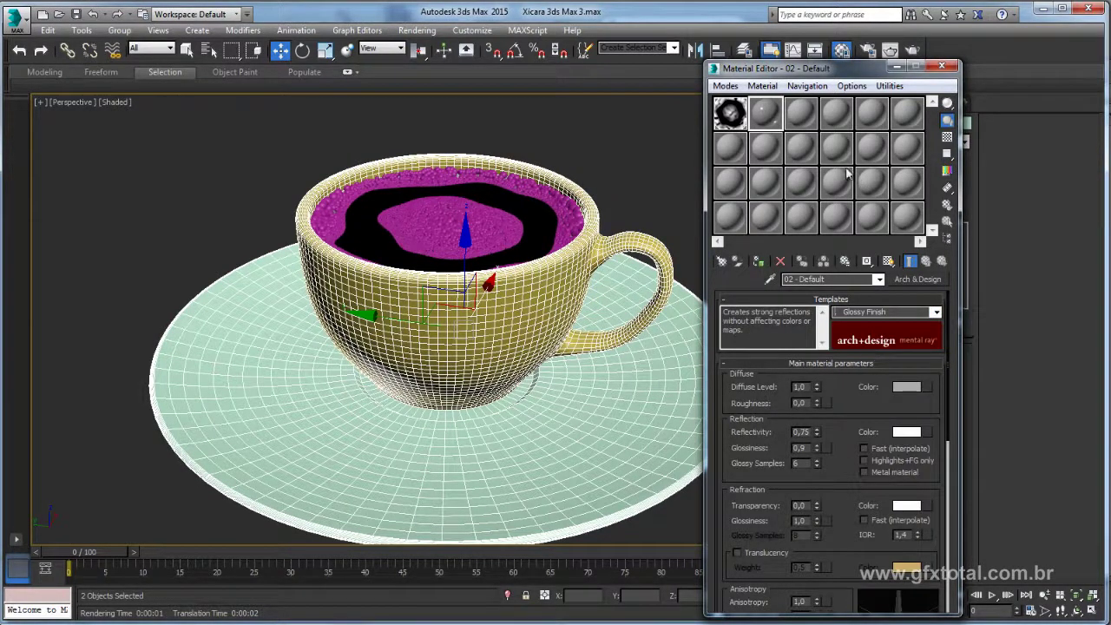
double_click(761, 116)
click(948, 137)
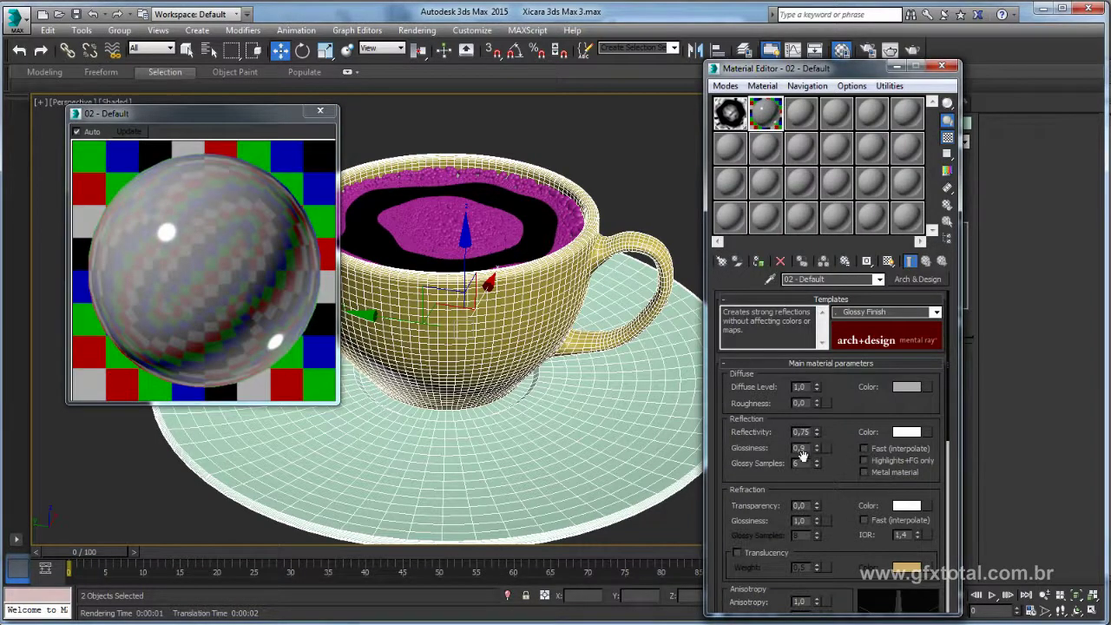
key(Return)
click(849, 418)
mouse_move(815, 433)
click(811, 435)
text(0,5)
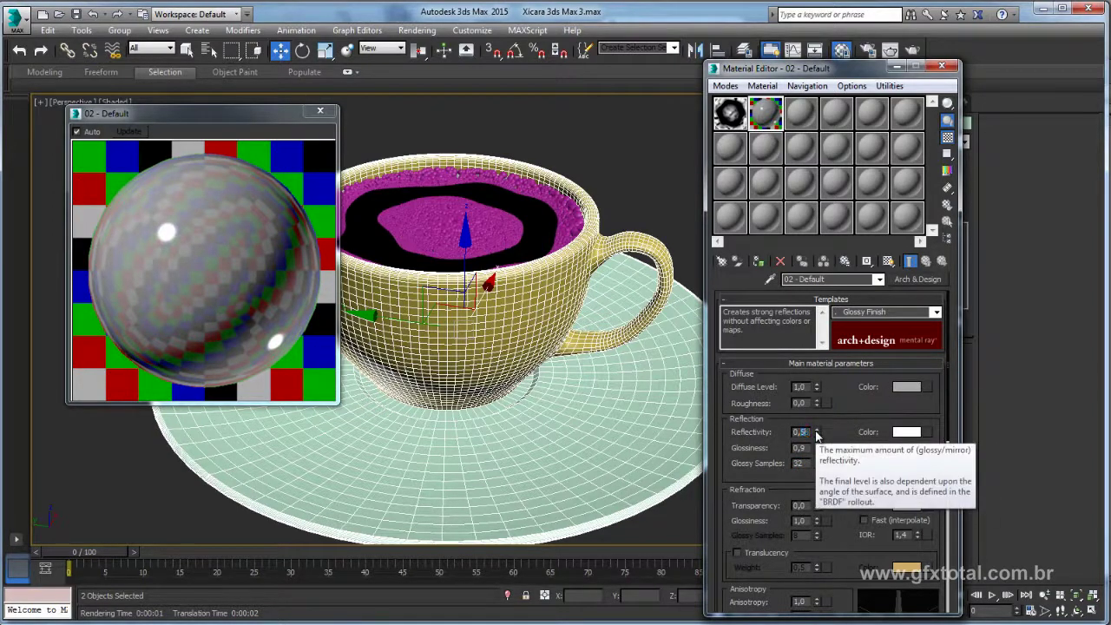
Step: Set reflectivity 0.5 and a white diffuse colour, then assign the material to cup and saucer
key(Return)
click(906, 386)
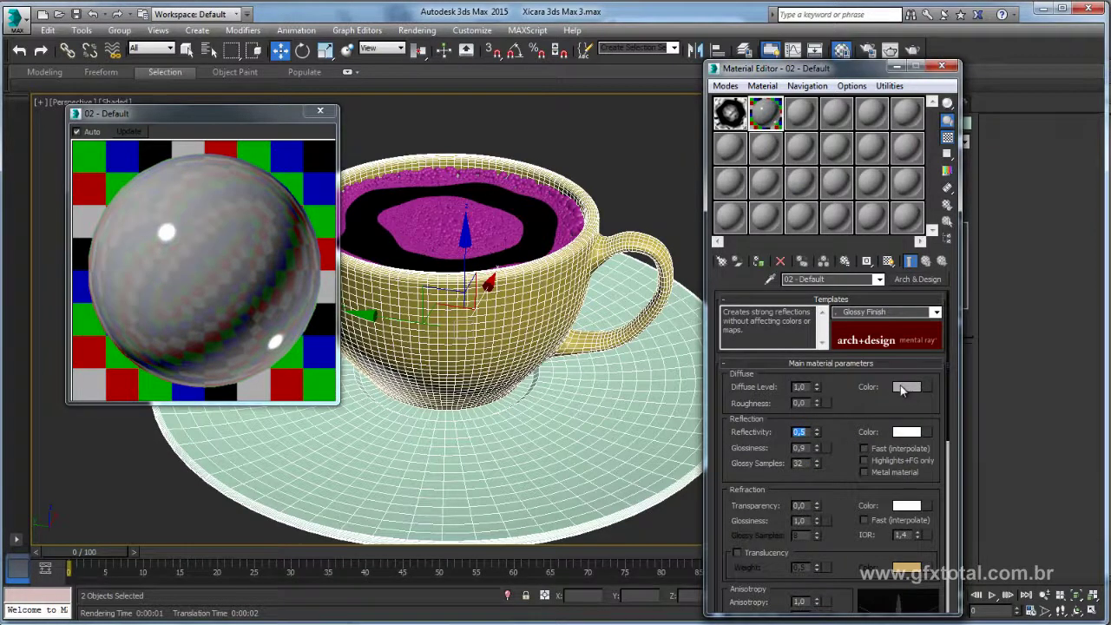
drag(415, 139, 418, 192)
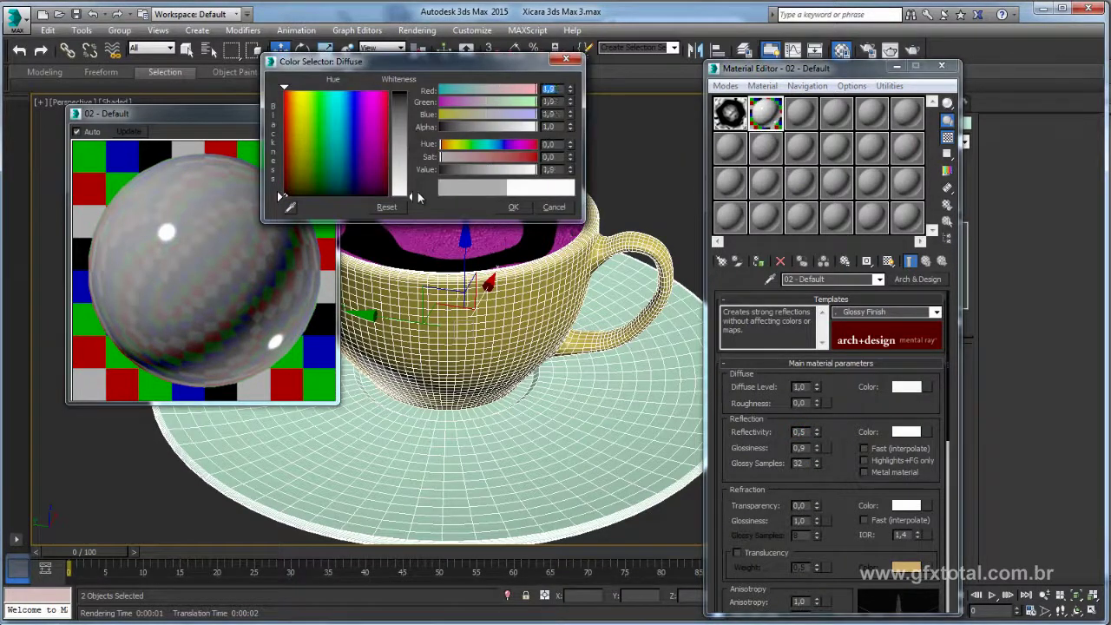
click(513, 207)
middle_drag(492, 242, 513, 210)
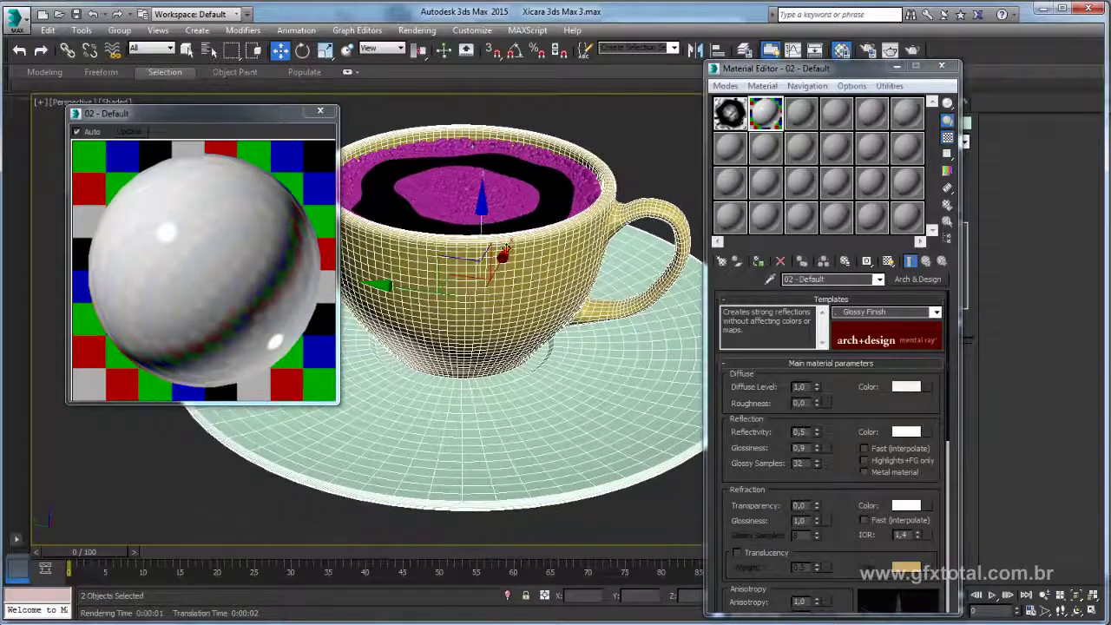
click(759, 262)
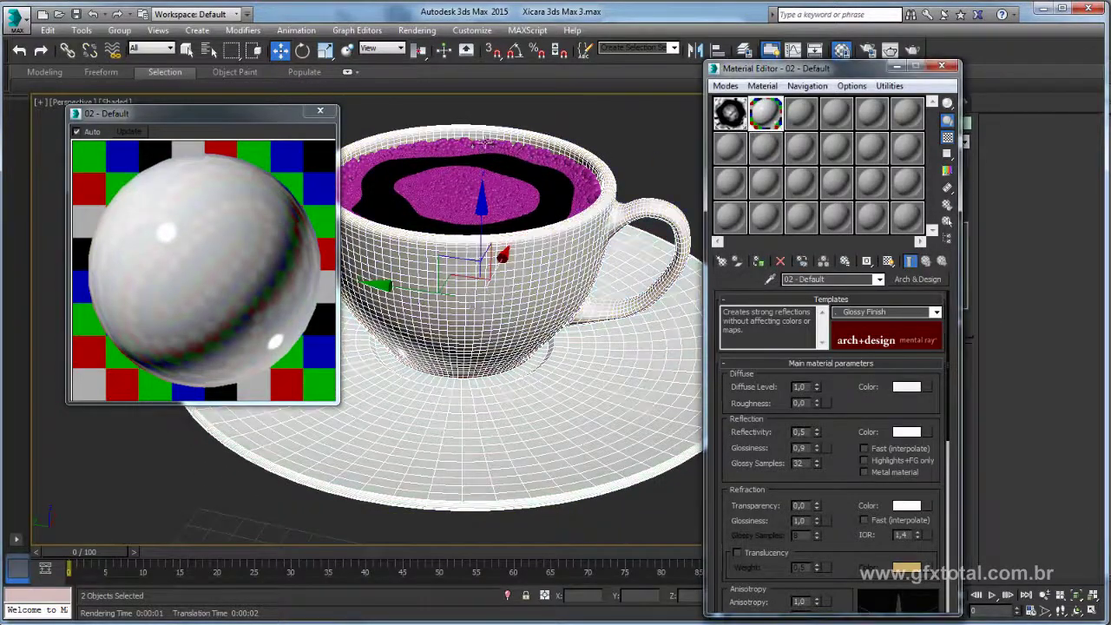
Step: Close the material editor and reframe the view of the scene
click(943, 67)
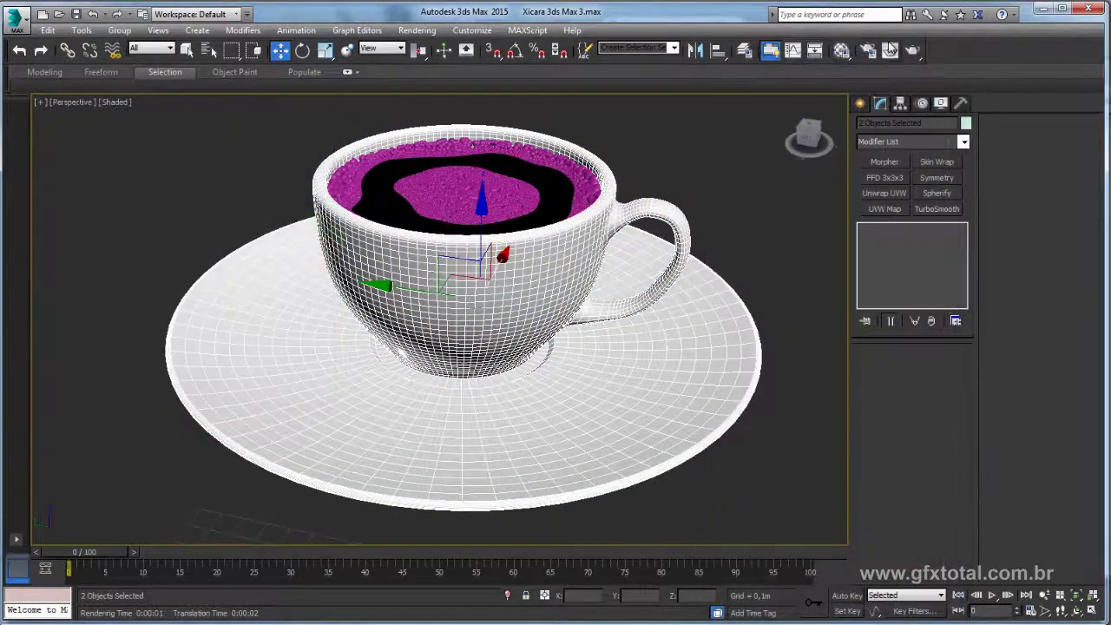
scroll(795, 99, up, 1)
mouse_move(795, 99)
middle_down()
mouse_move(685, 190)
mouse_move(490, 273)
middle_up()
scroll(665, 170, down, 3)
scroll(665, 174, down, 2)
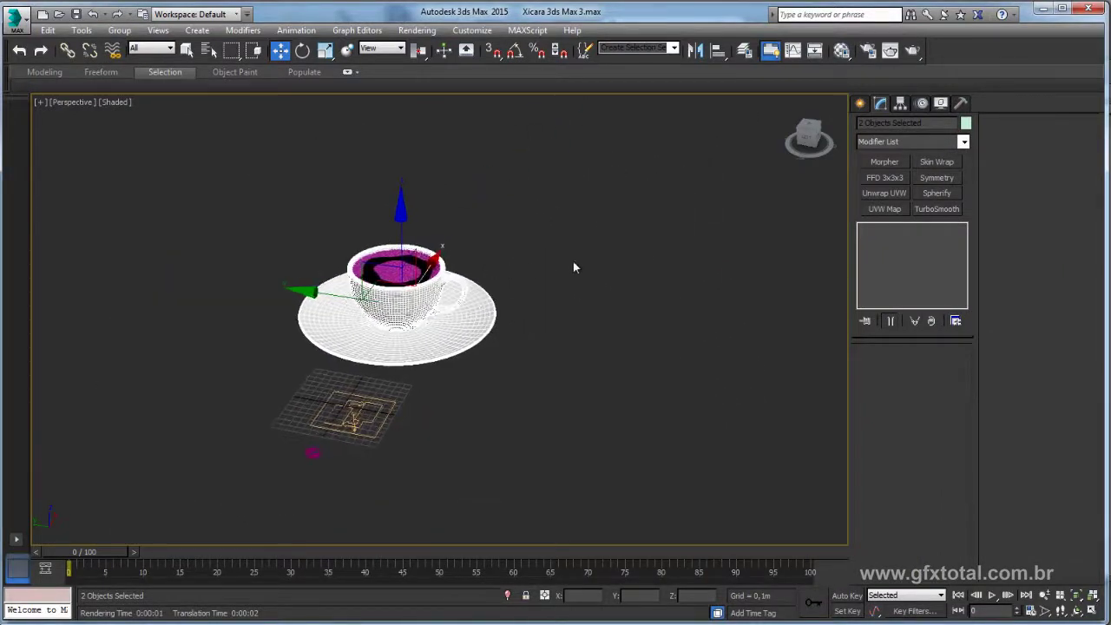
Step: Create a standard Target Spot above the cup, aimed down at the saucer
click(880, 103)
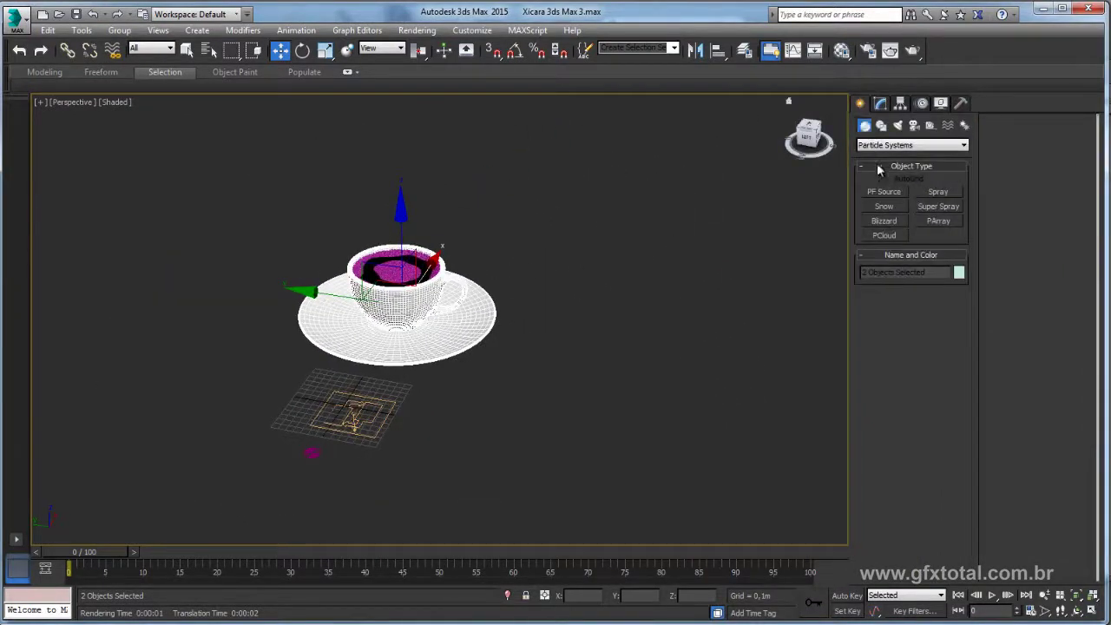
click(898, 125)
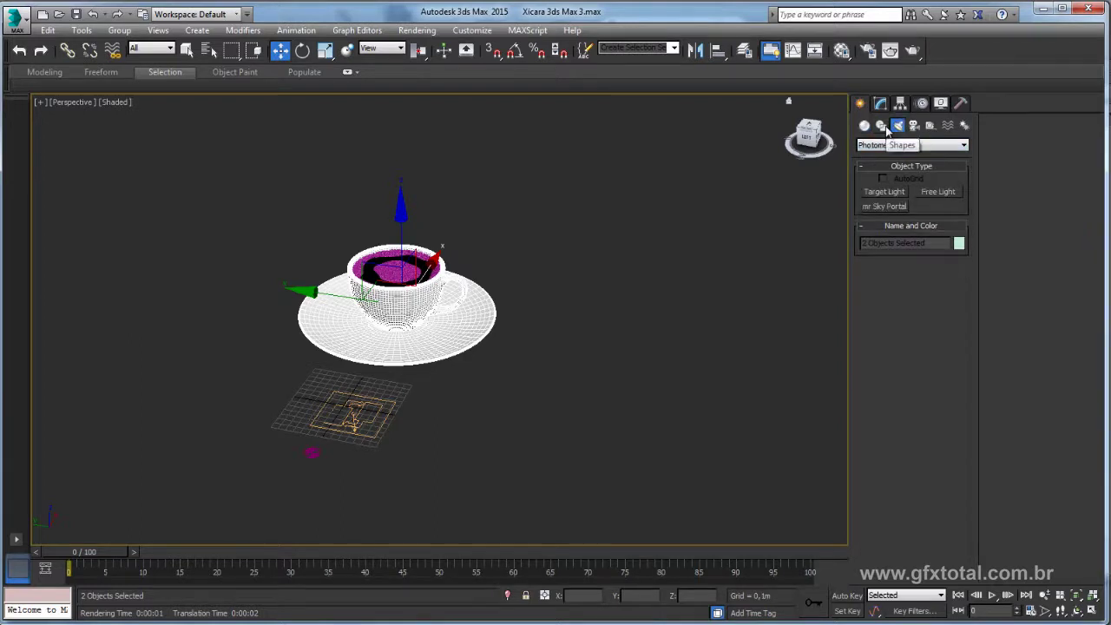
click(897, 145)
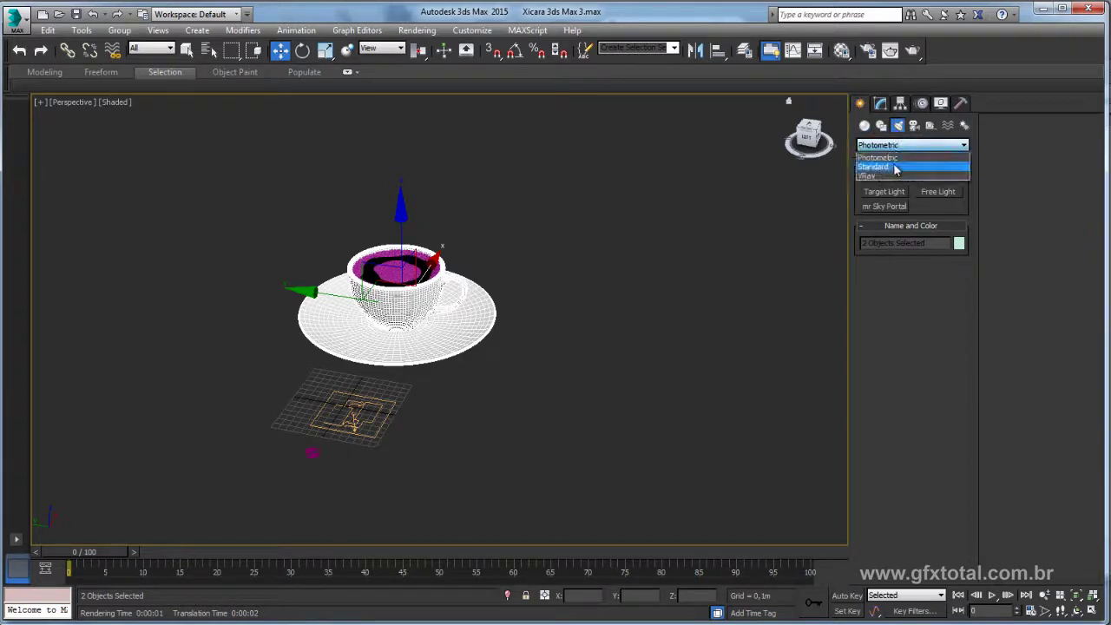
click(886, 166)
click(885, 192)
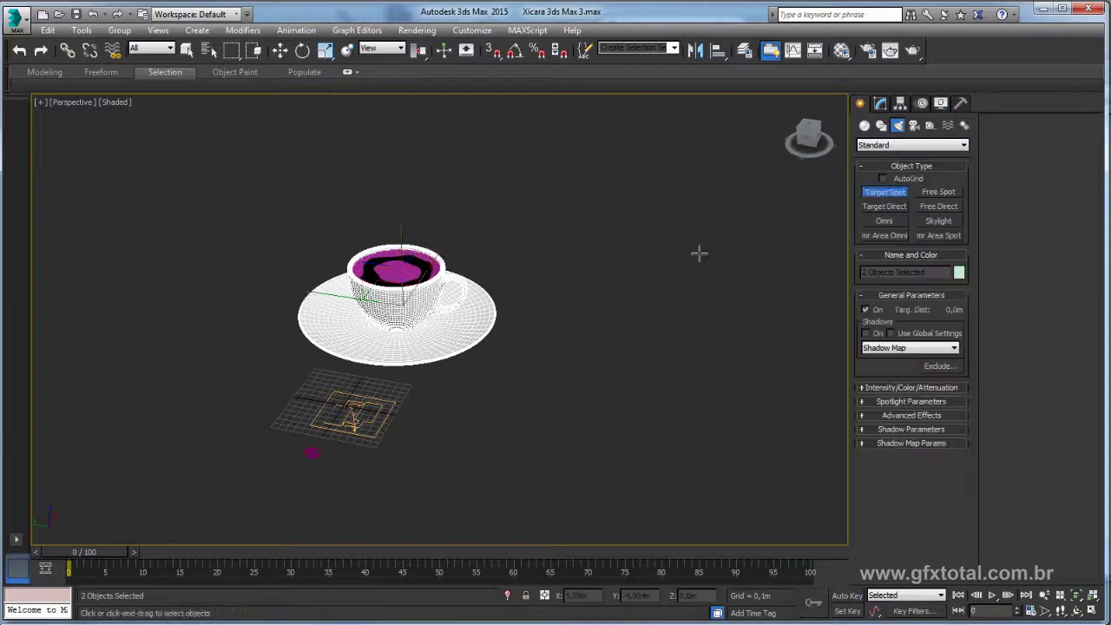
middle_drag(700, 253, 608, 330)
drag(690, 328, 422, 365)
right_click(422, 368)
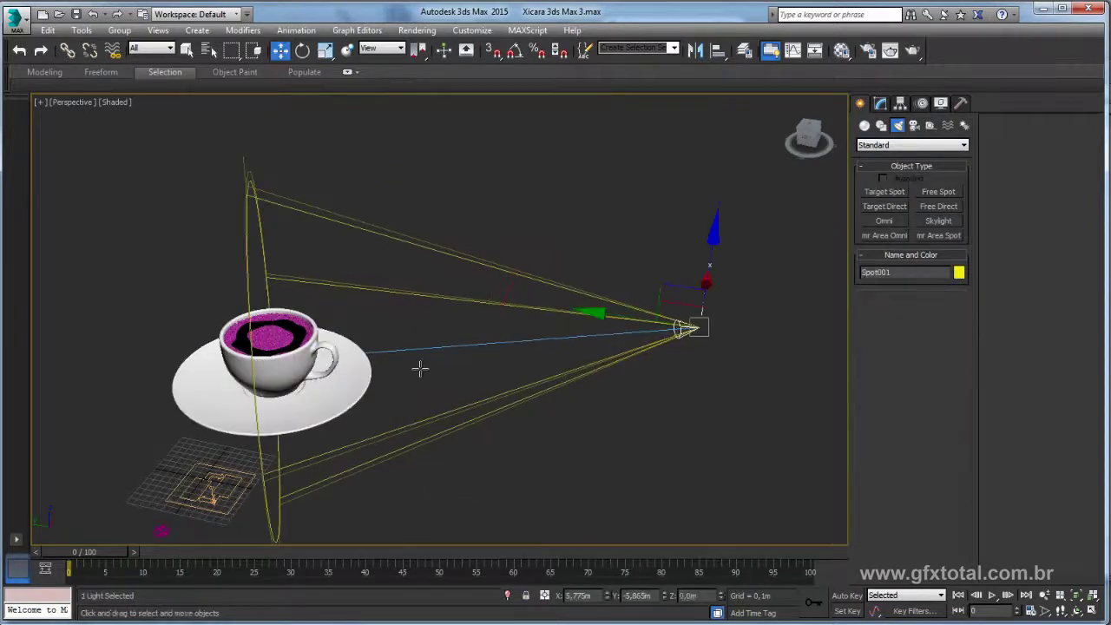
mouse_move(674, 376)
alt+middle_down()
mouse_move(581, 242)
mouse_move(573, 296)
mouse_move(536, 154)
alt+middle_up()
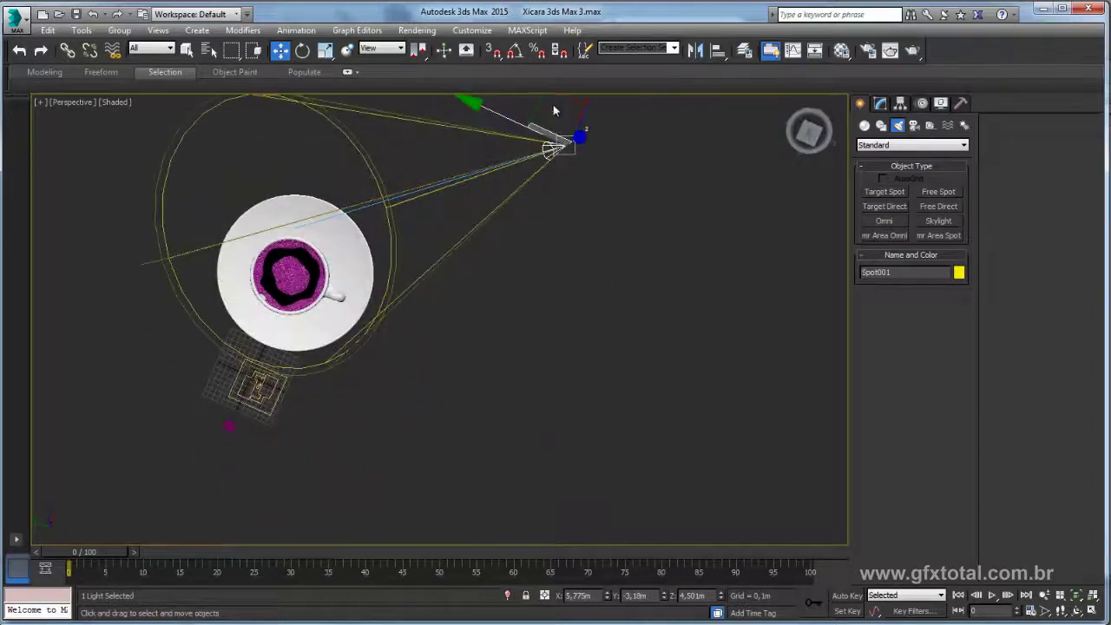
mouse_move(553, 110)
alt+middle_down()
mouse_move(530, 217)
mouse_move(500, 278)
mouse_move(516, 293)
mouse_move(539, 206)
mouse_move(567, 233)
alt+middle_up()
Step: Turn on the spotlight's shadows and set them to Ray Traced Shadows
click(881, 103)
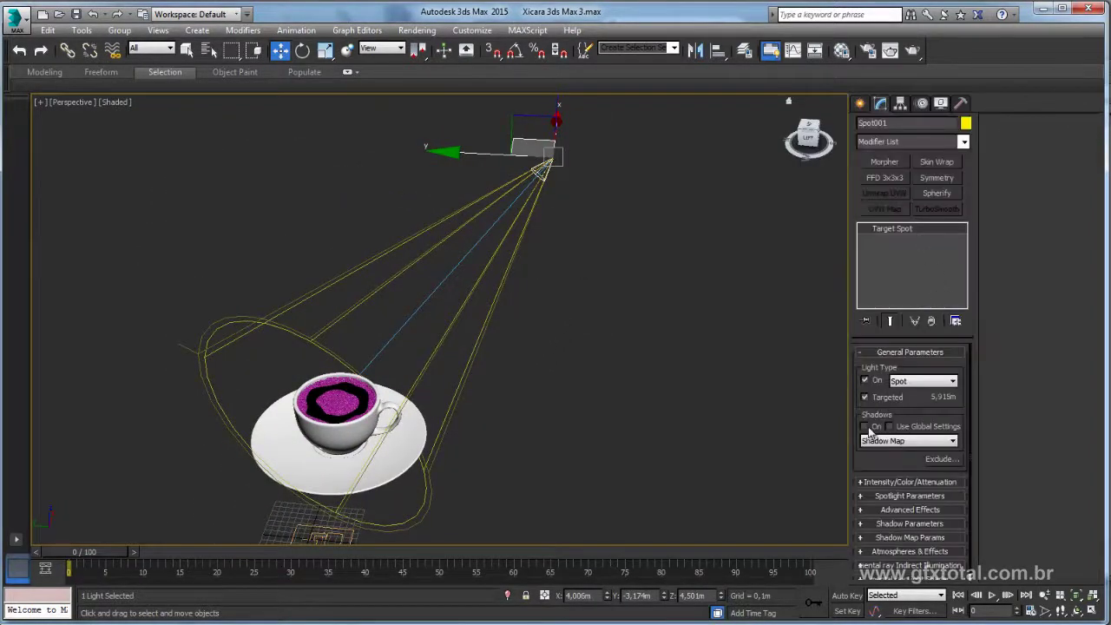
click(865, 426)
click(890, 441)
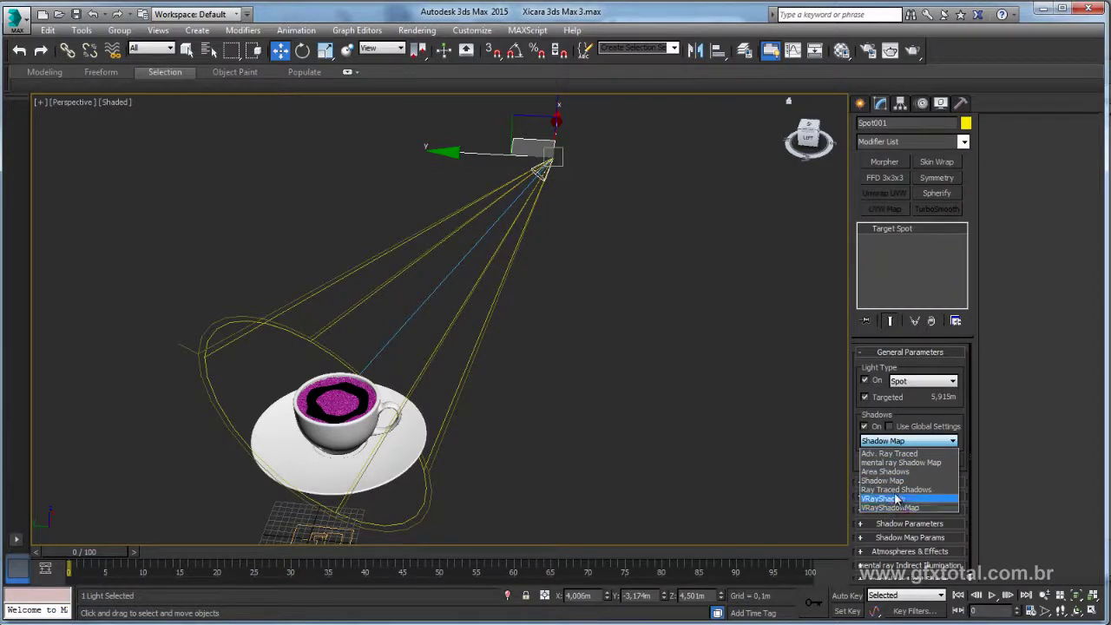
click(895, 490)
Step: Show the safe frame, test-render the cup scene, and close the render
scroll(503, 286, up, 5)
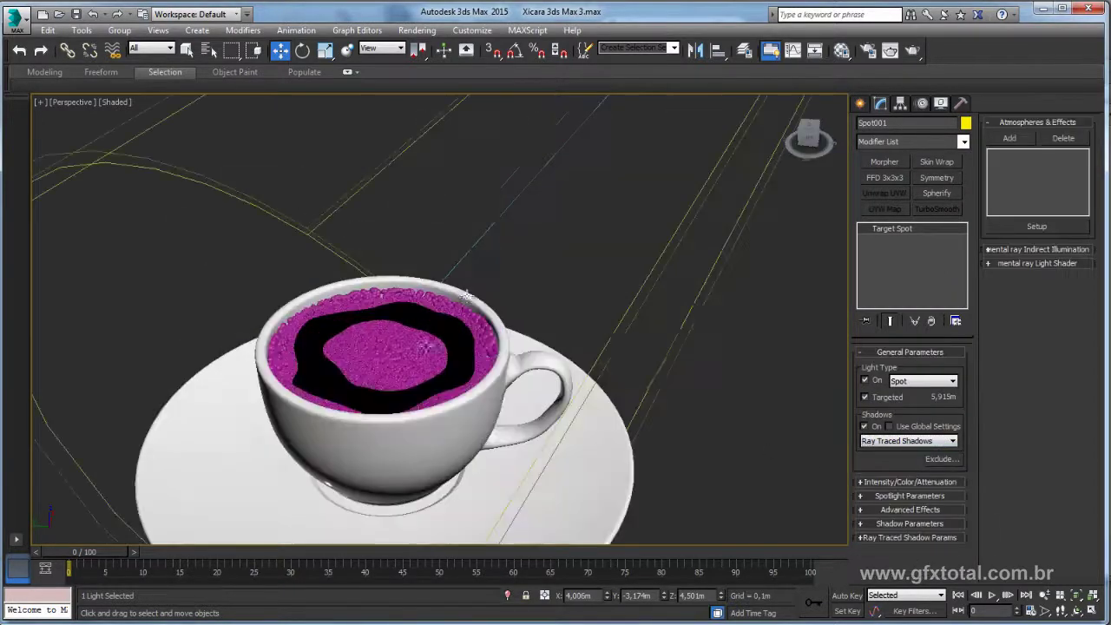
scroll(503, 289, up, 4)
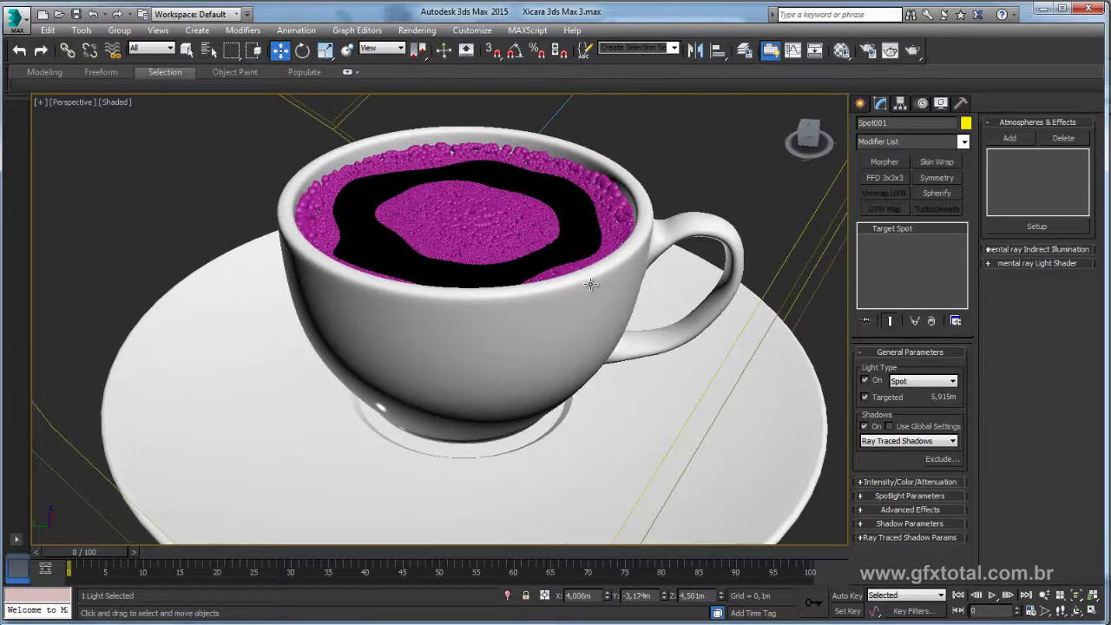
key(shift+f)
scroll(579, 295, up, 2)
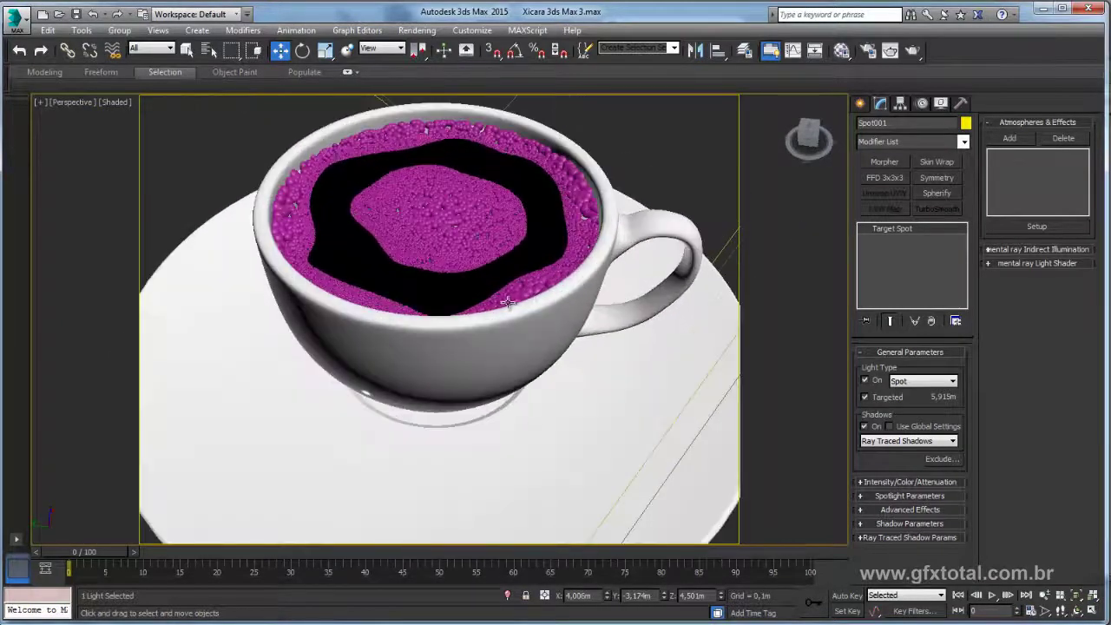
scroll(516, 303, up, 3)
scroll(540, 307, up, 2)
click(914, 50)
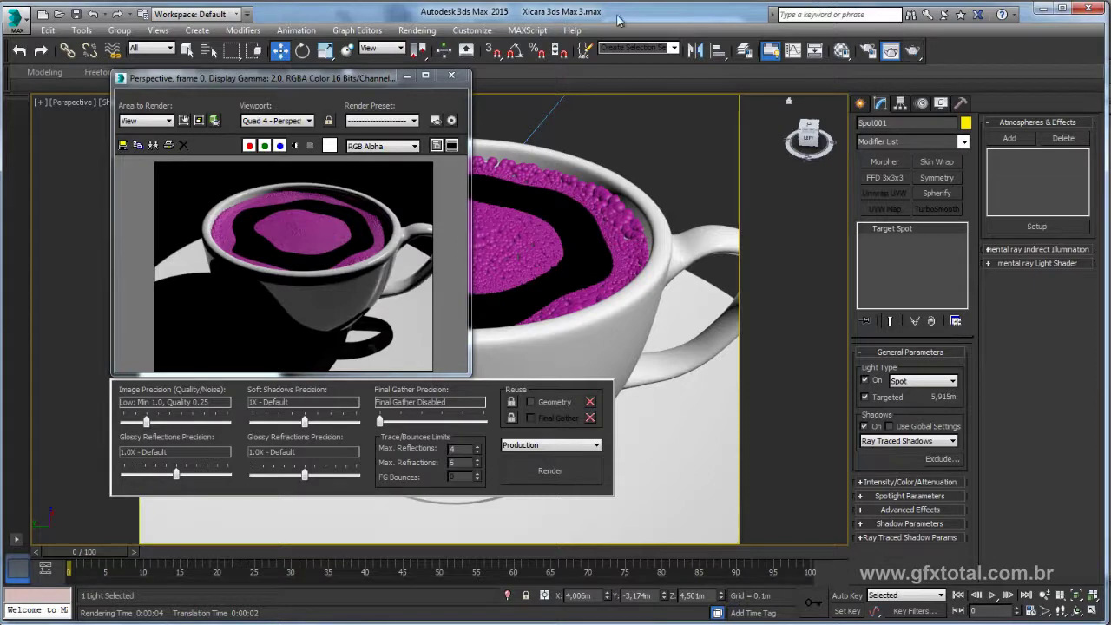
click(406, 76)
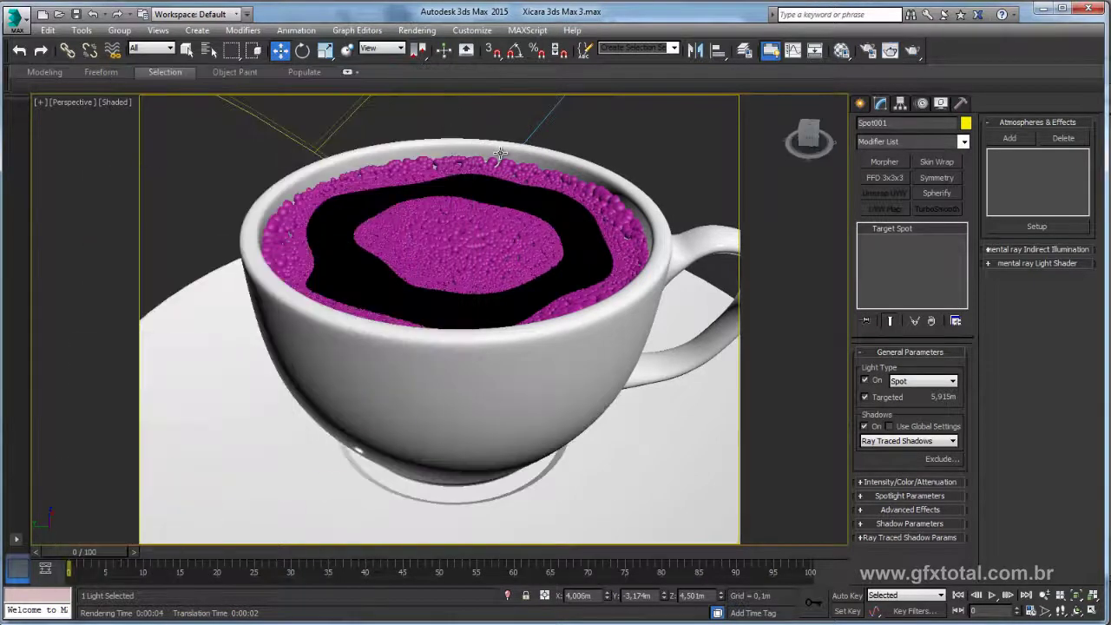
Step: Disable particle emission on PF Source 001, then select and zoom to the coffee liquid
scroll(497, 147, down, 3)
scroll(545, 211, down, 3)
scroll(545, 211, up, 3)
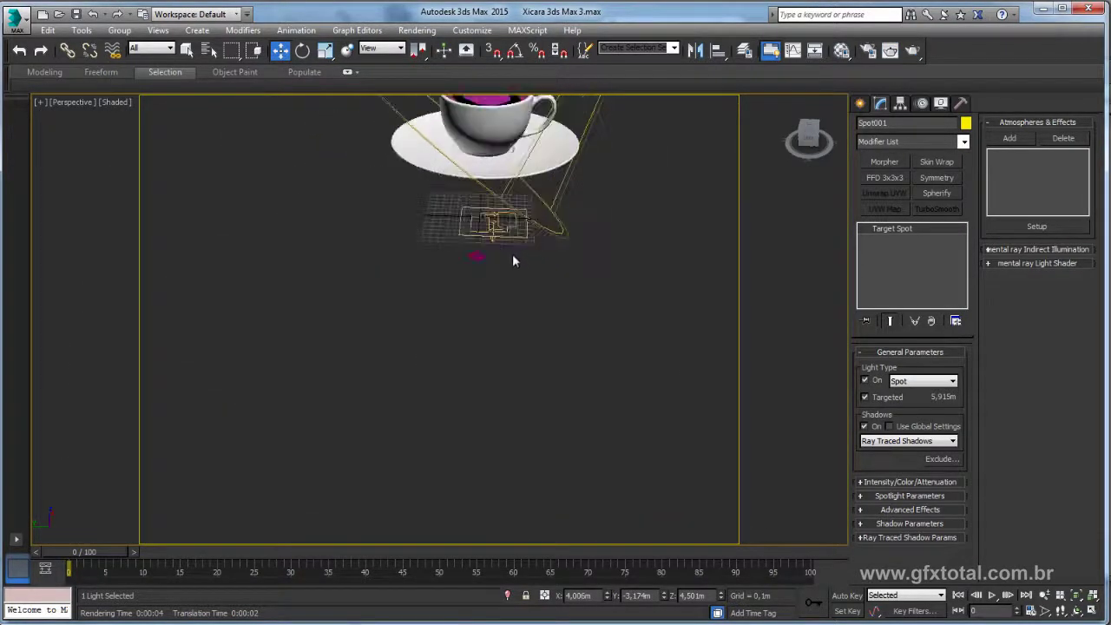
click(496, 229)
middle_drag(496, 228, 522, 318)
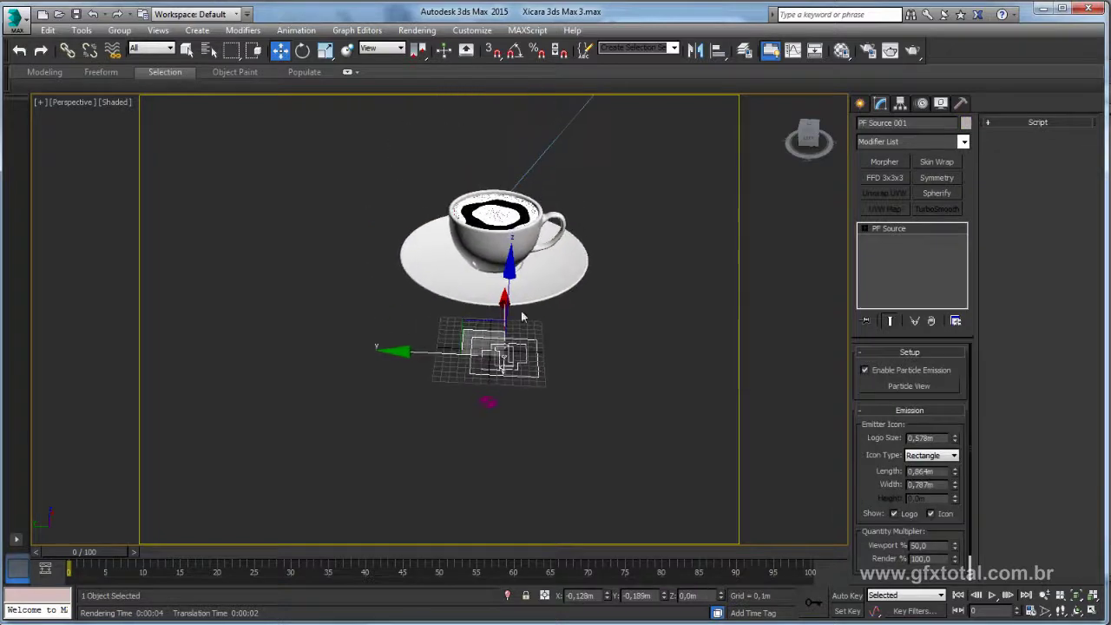
click(865, 370)
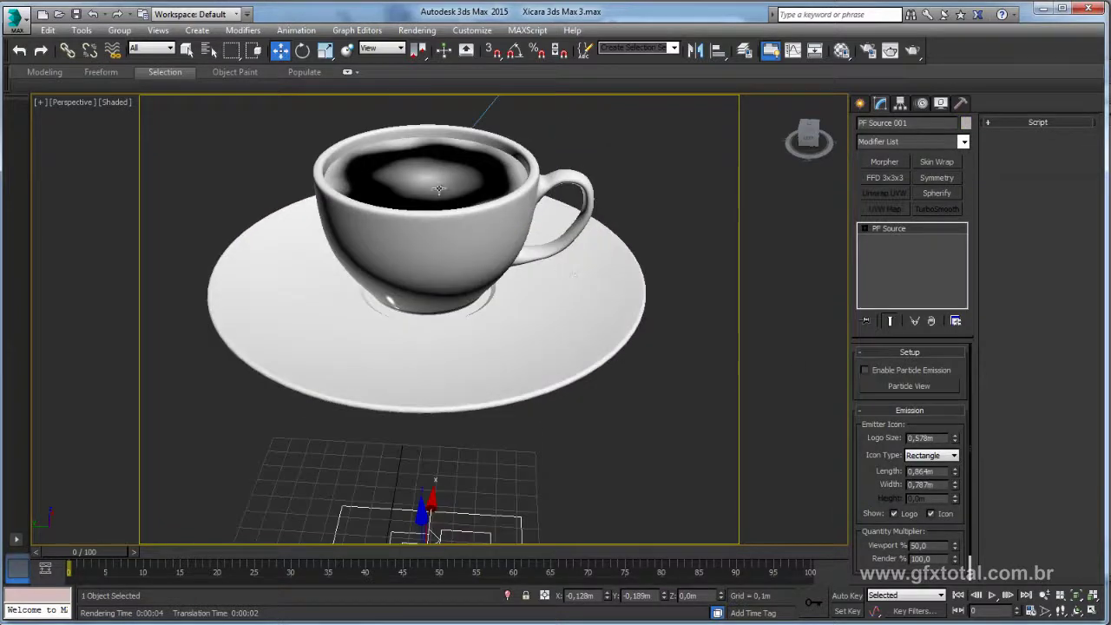
click(441, 191)
key(z)
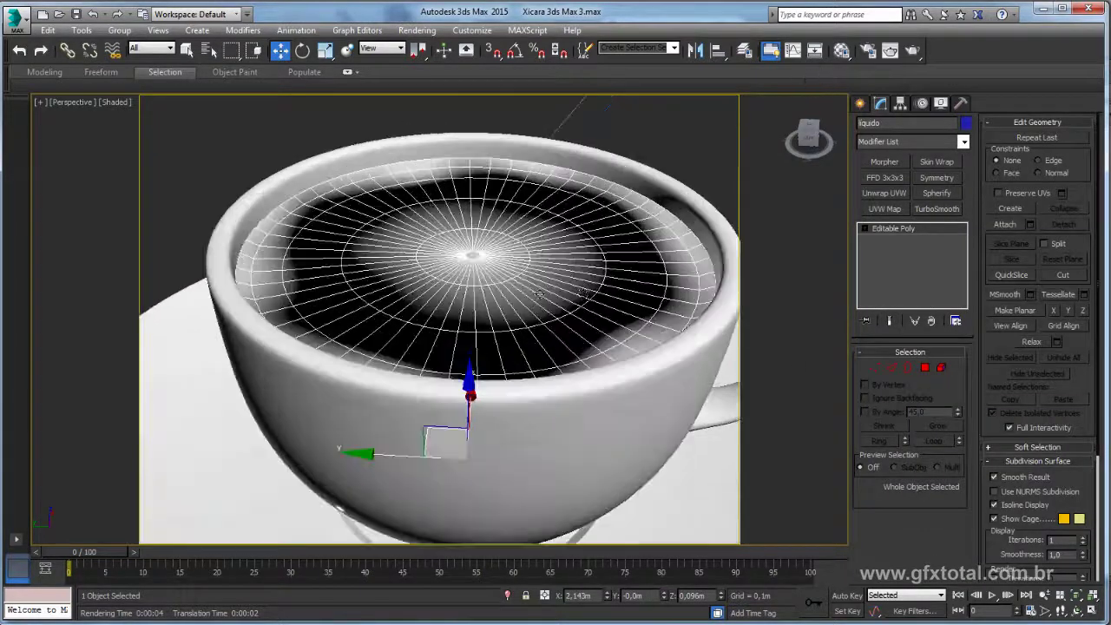
Step: Drag a sample material onto the coffee liquid and make slot 03 an Arch & Design material
click(842, 50)
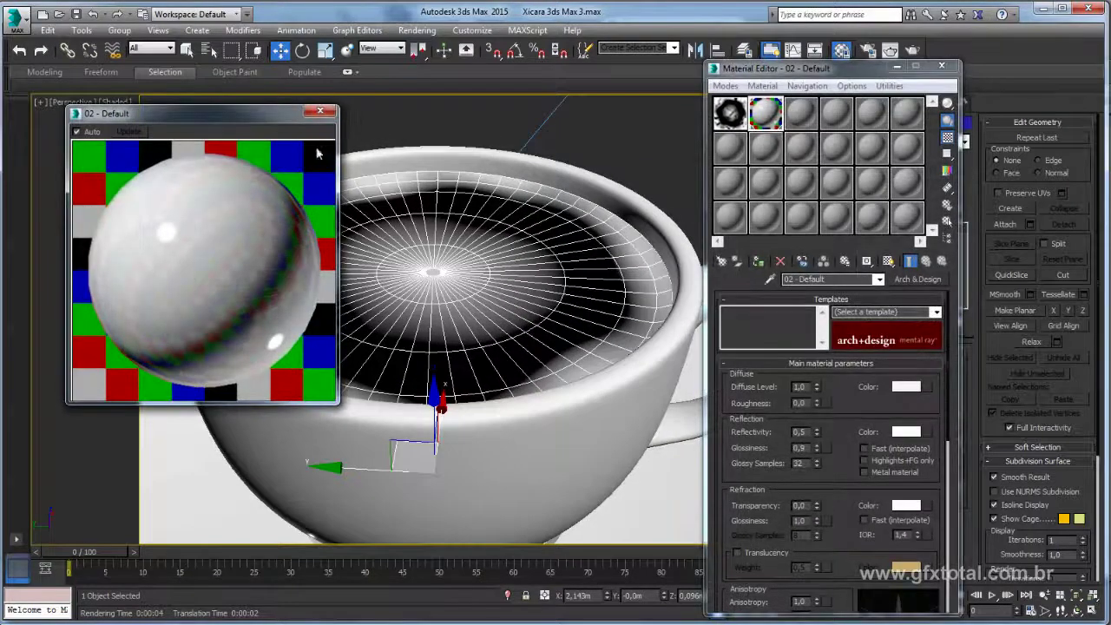
click(318, 113)
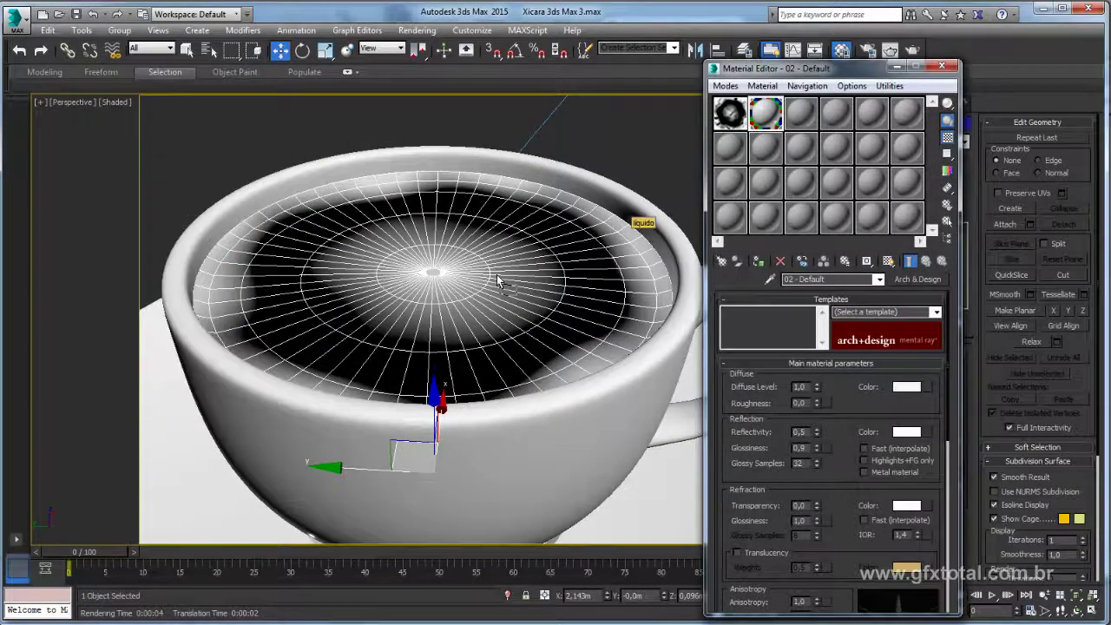
drag(730, 191, 573, 276)
click(802, 114)
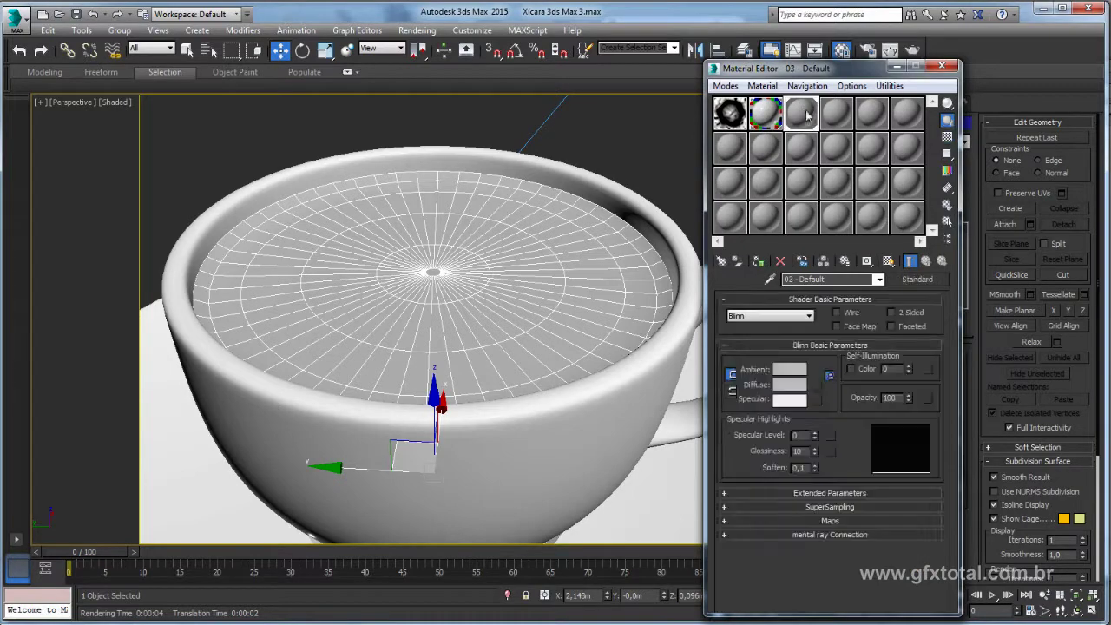
click(916, 279)
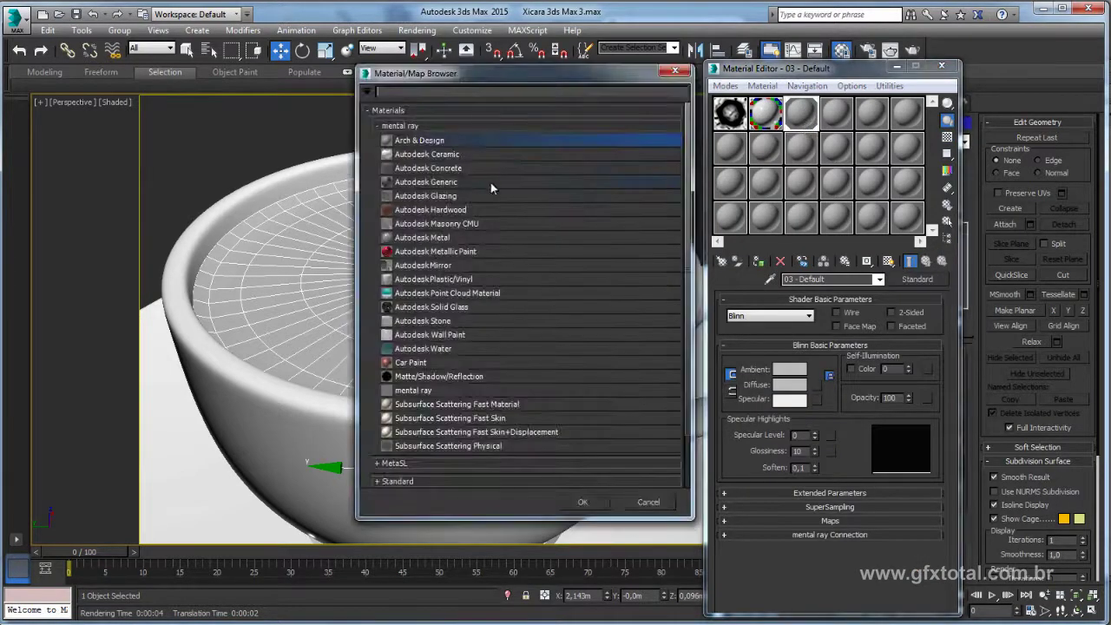
double_click(419, 146)
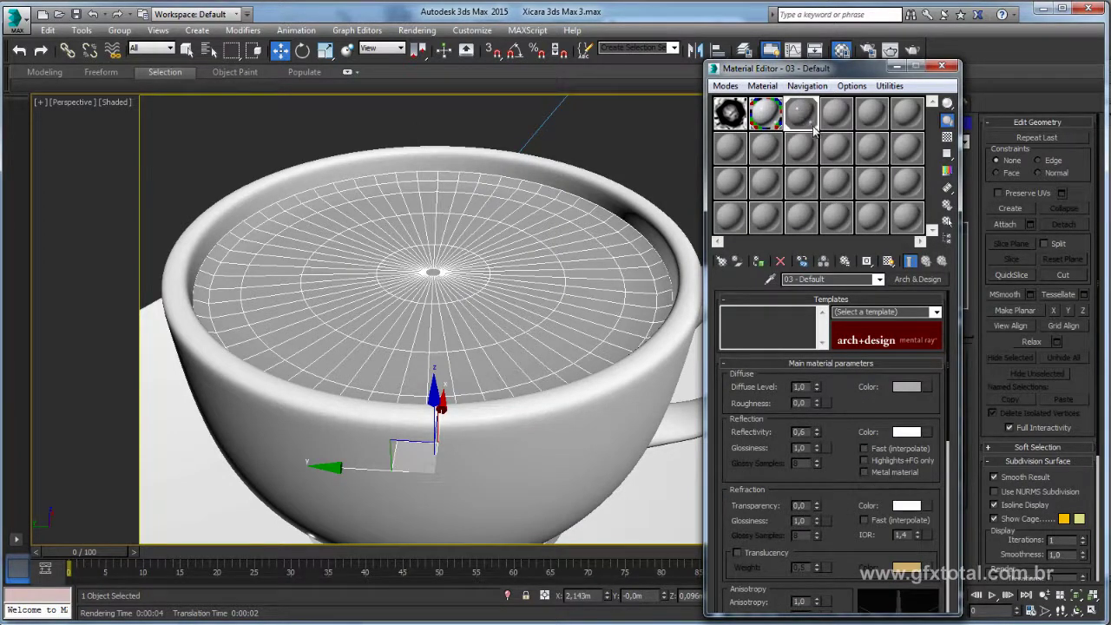
Step: Set the liquid material's diffuse colour to black and show a checkered preview background
click(902, 393)
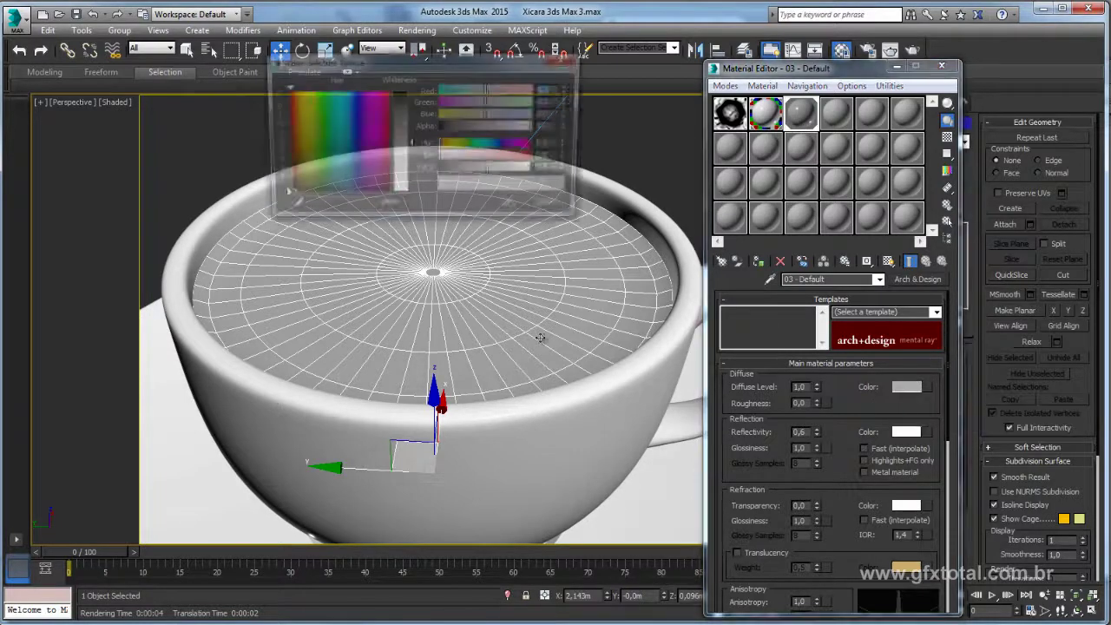
drag(414, 149, 414, 88)
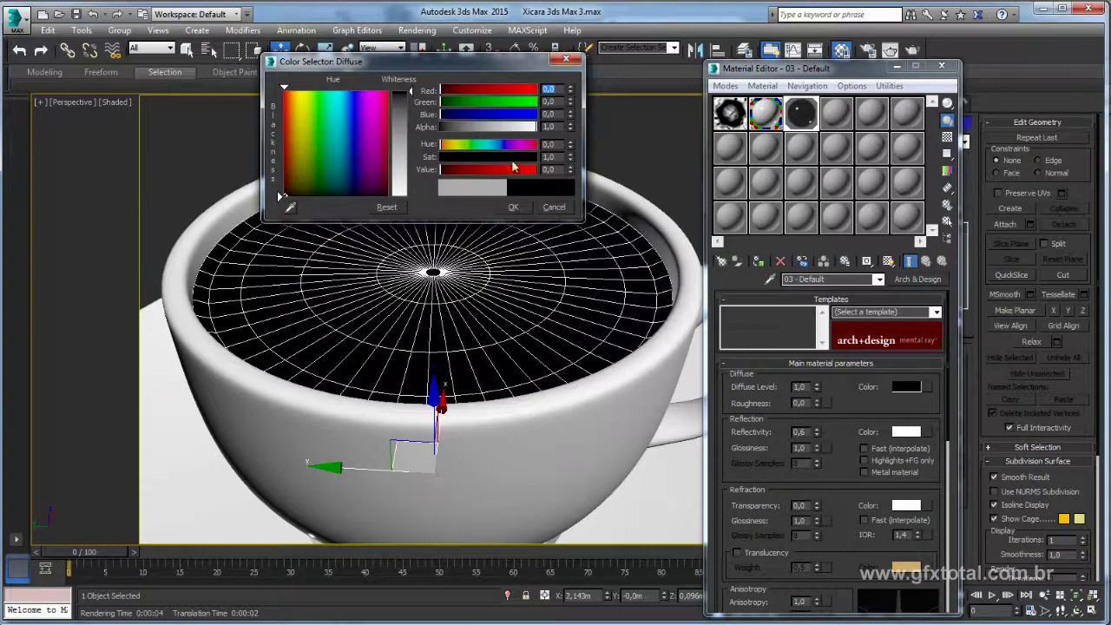
click(514, 207)
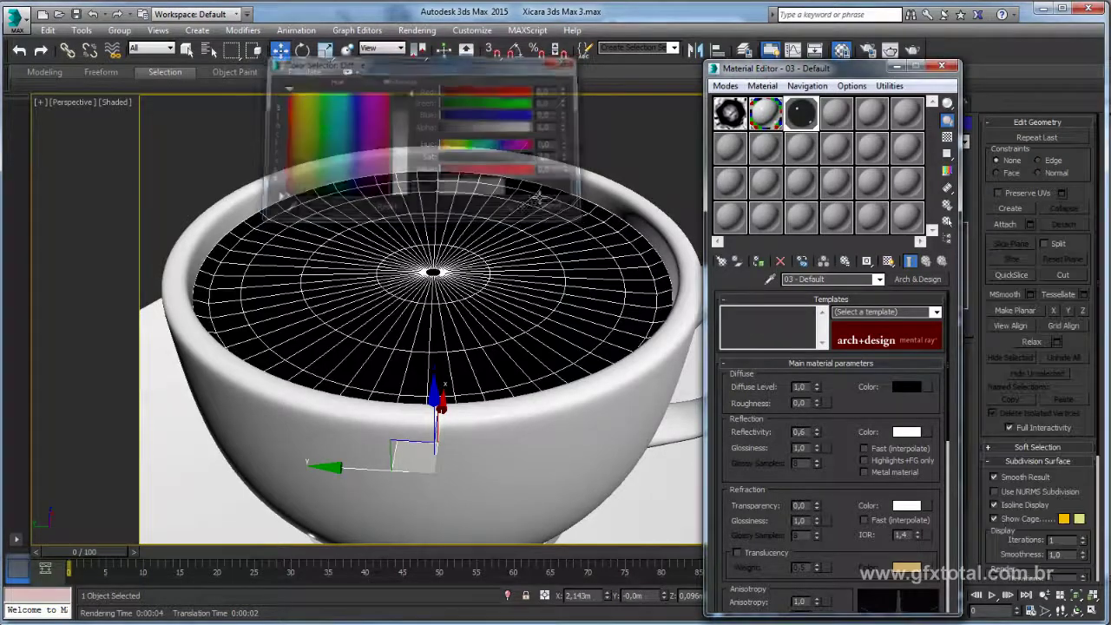
click(947, 139)
double_click(798, 122)
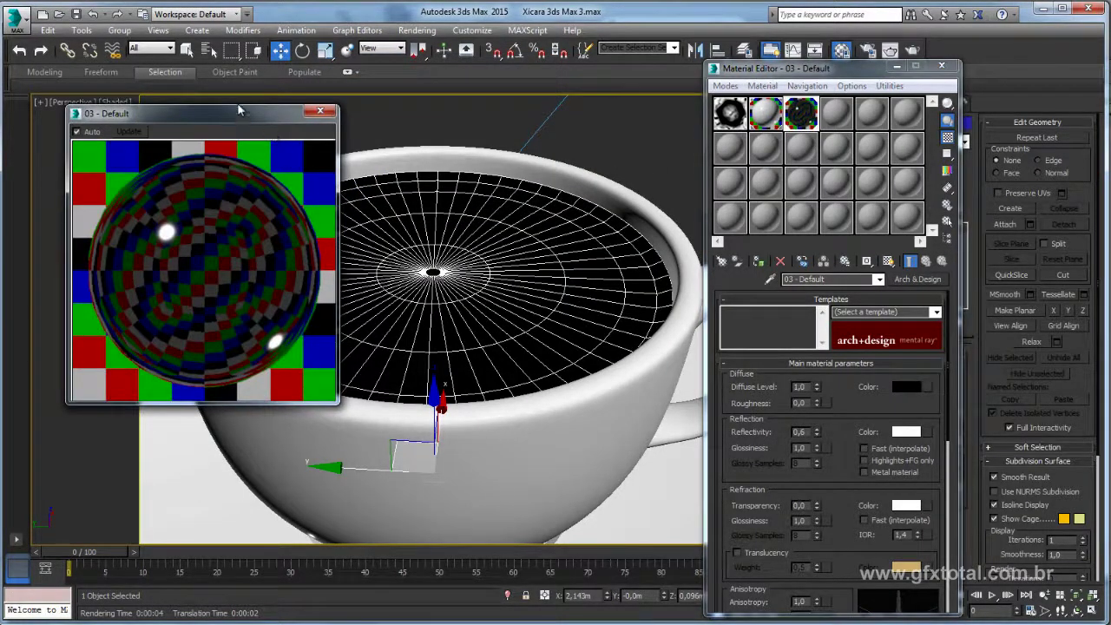
drag(243, 112, 174, 92)
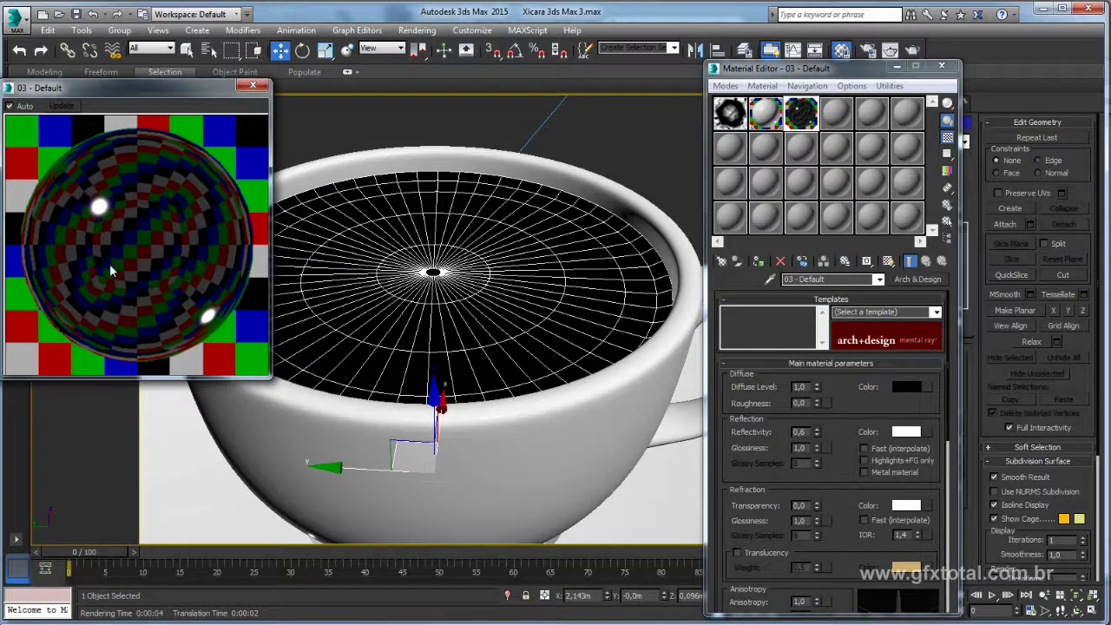
Step: Darken the reflection colour to about 0.41 grey and close the material editor
click(907, 433)
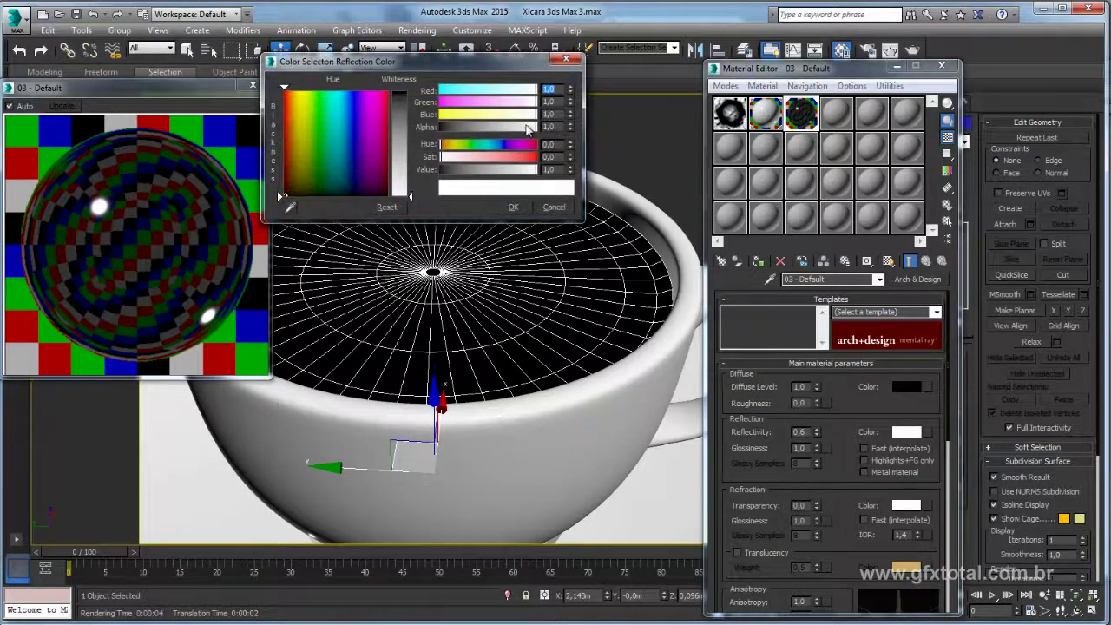
drag(528, 129, 475, 126)
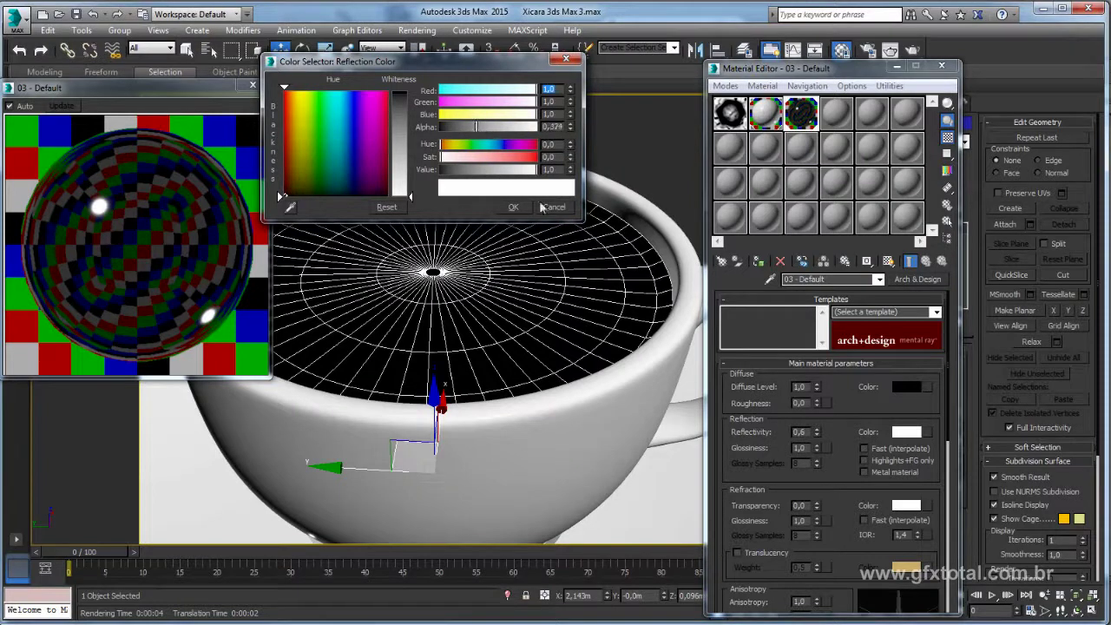
drag(534, 177, 480, 173)
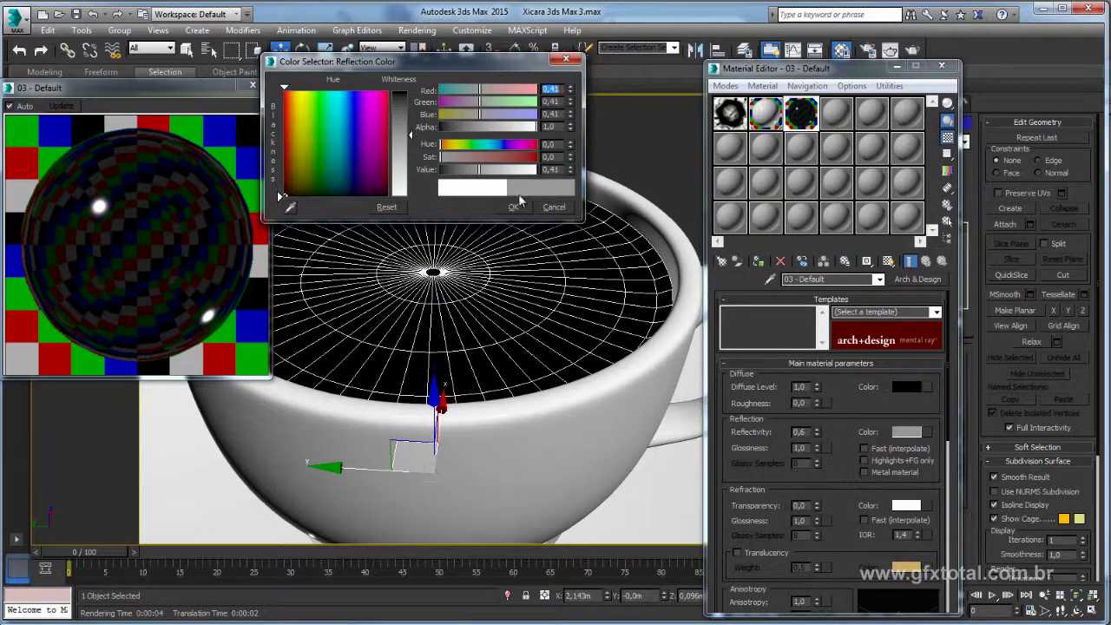
click(513, 208)
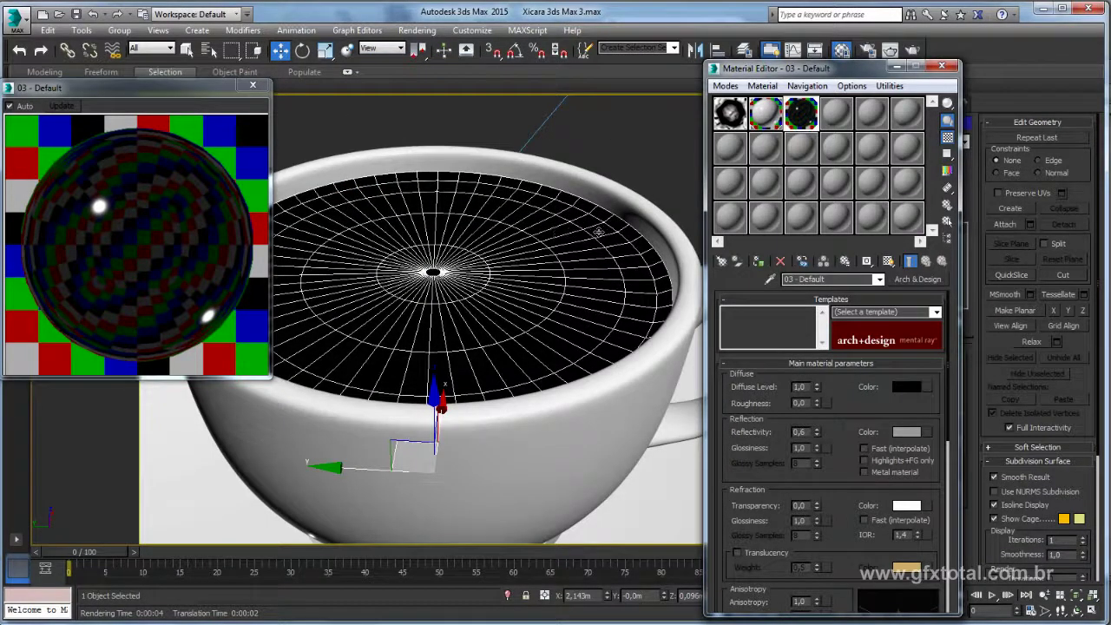
click(943, 66)
Step: Move the liquid's border edges slightly down in wireframe, then return to object level
click(909, 367)
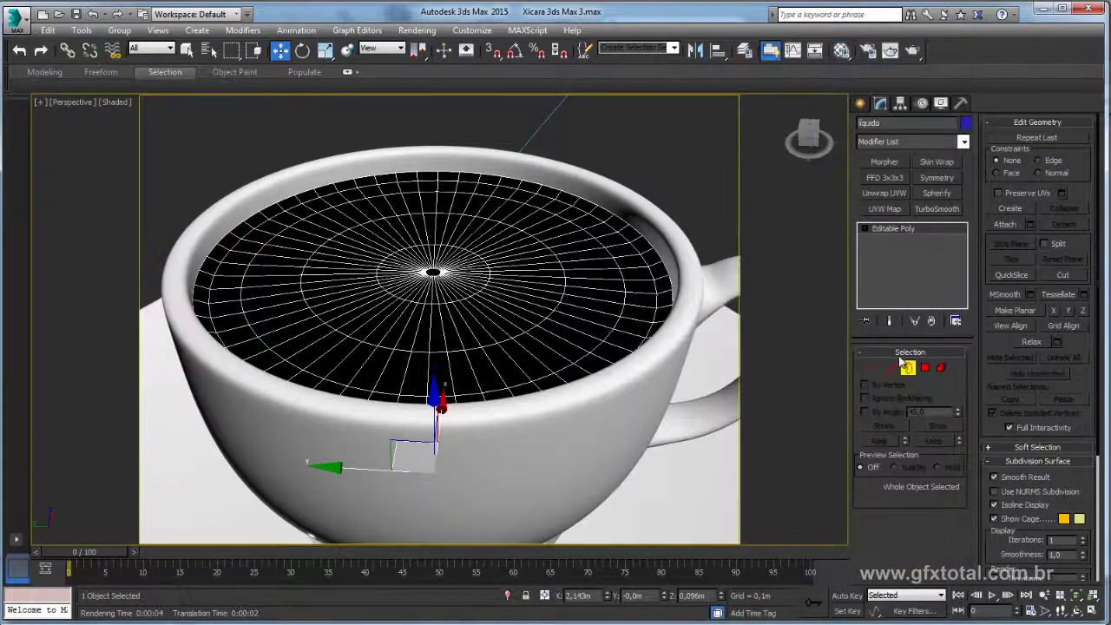
key(r)
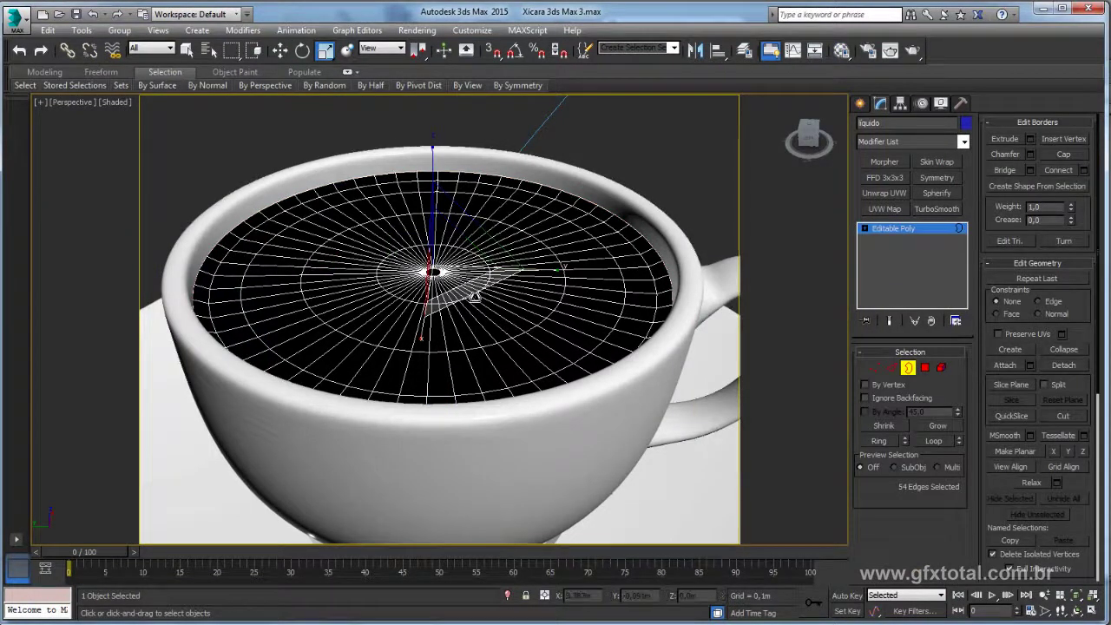
key(F3)
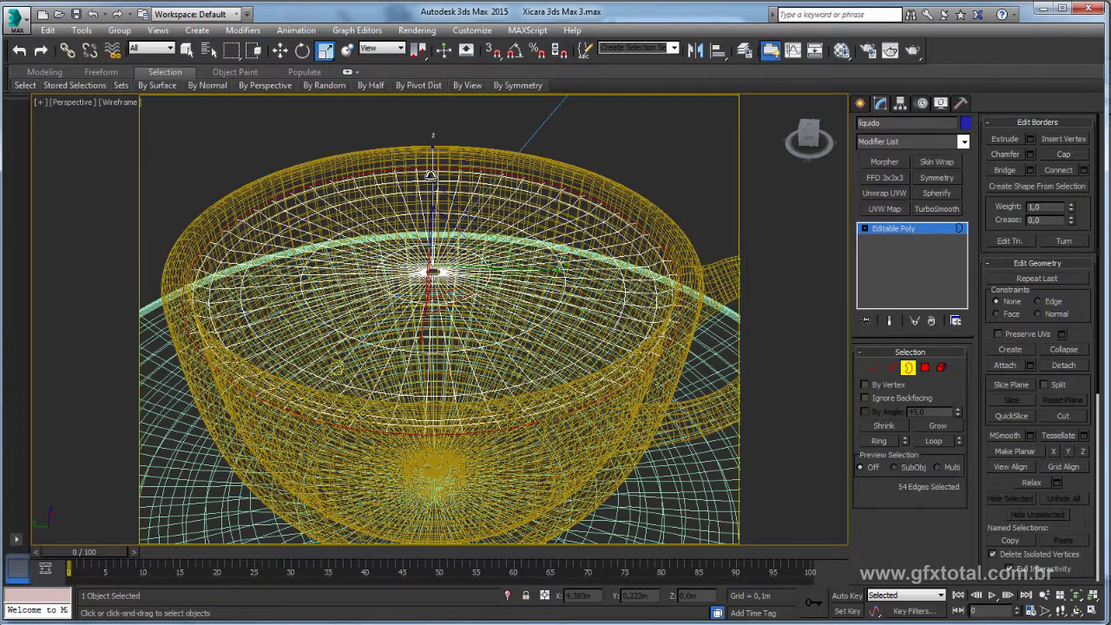
key(w)
drag(431, 174, 442, 179)
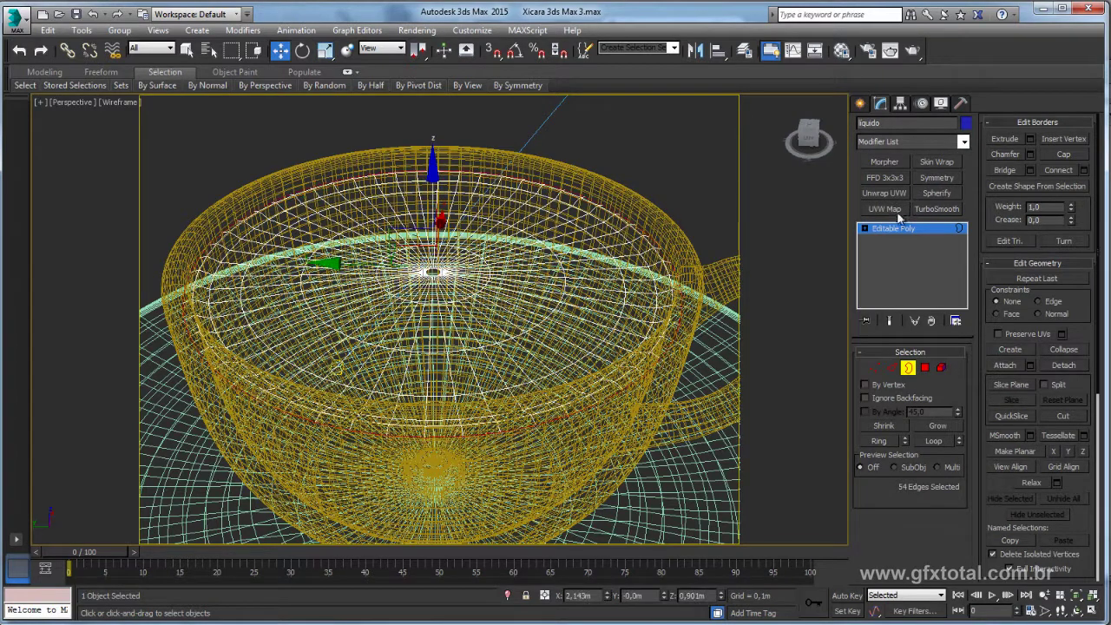
key(3)
key(F3)
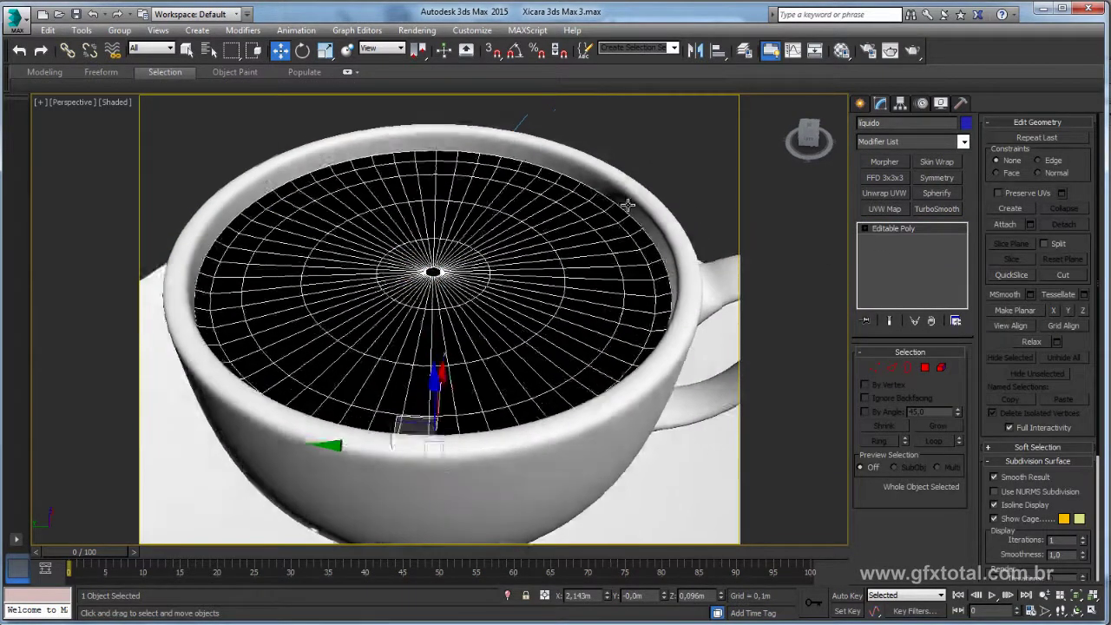
alt+middle_drag(627, 205, 630, 200)
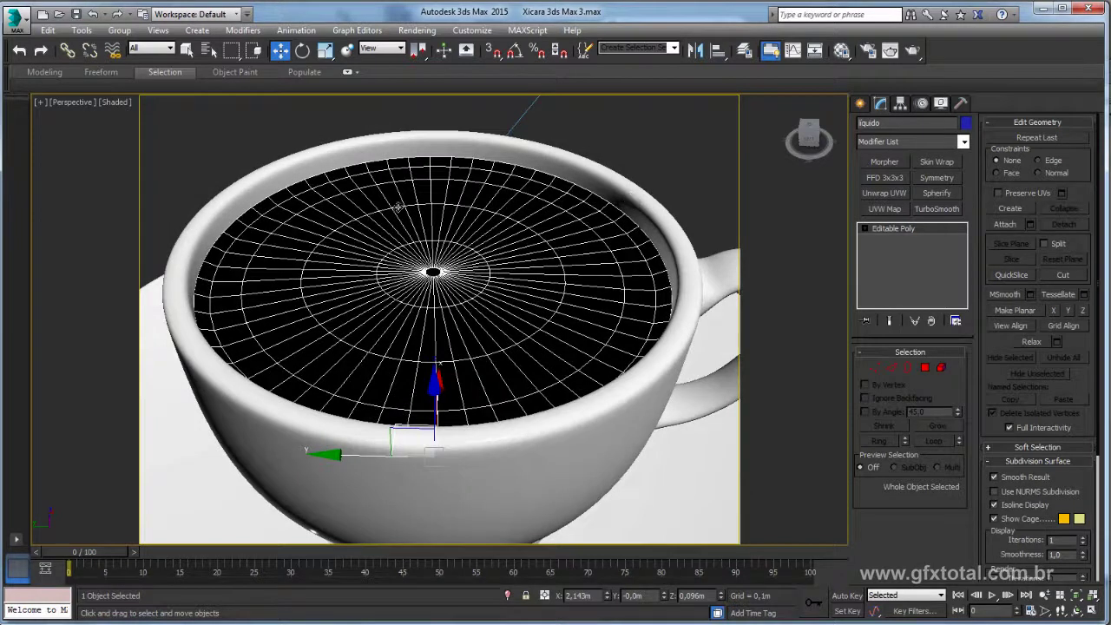
Step: Set the coffee material's refraction transparency to 1.0 and render the Perspective view
click(842, 49)
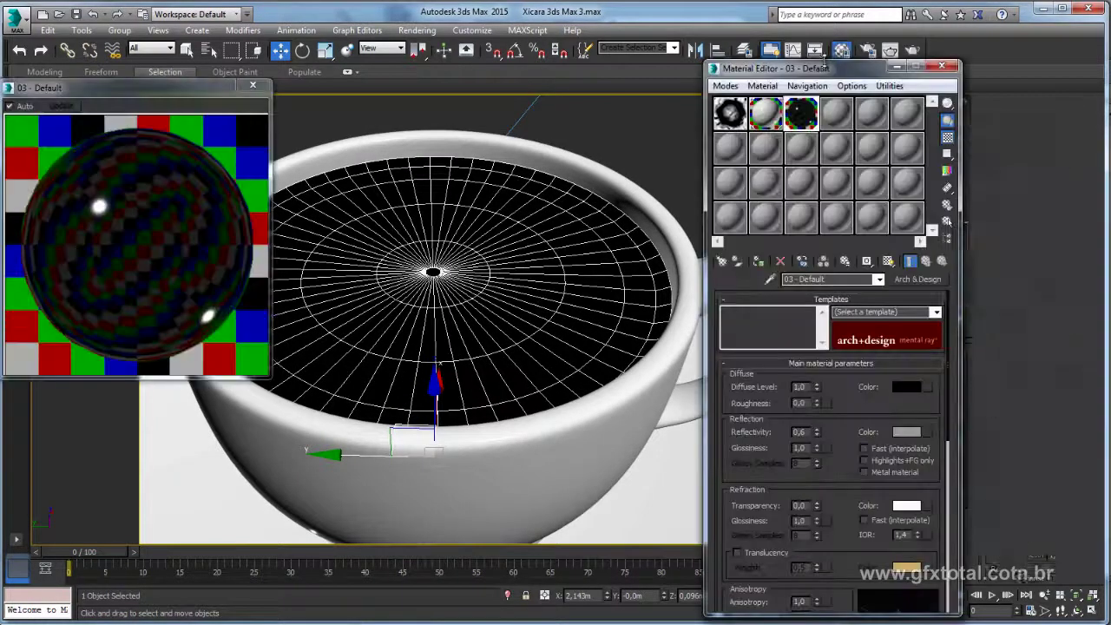
click(252, 84)
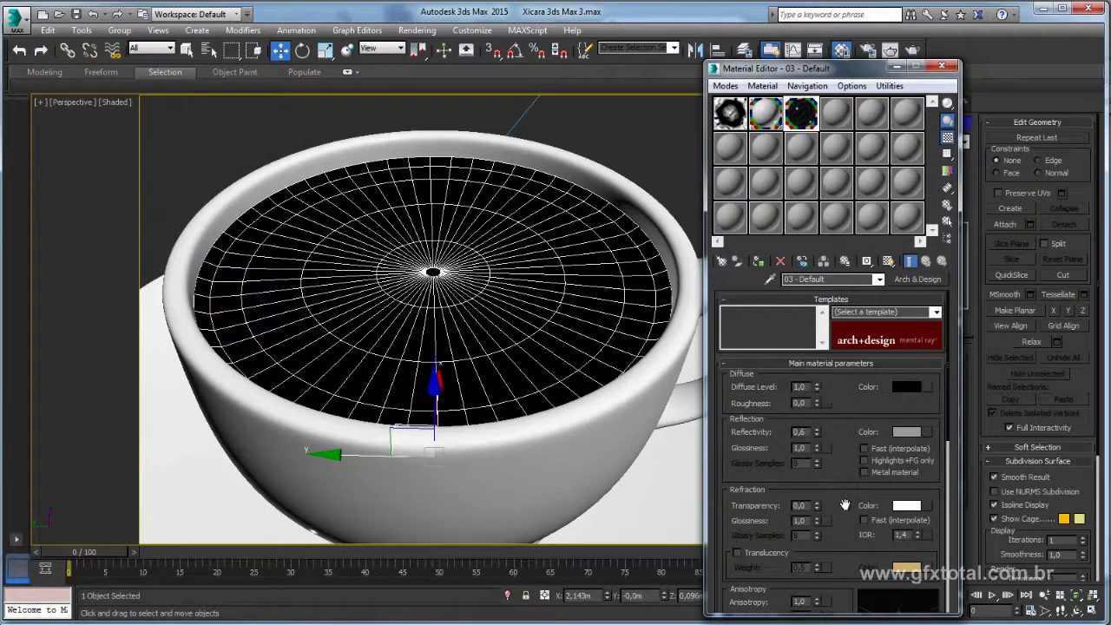
scroll(846, 504, down, 3)
scroll(846, 504, down, 2)
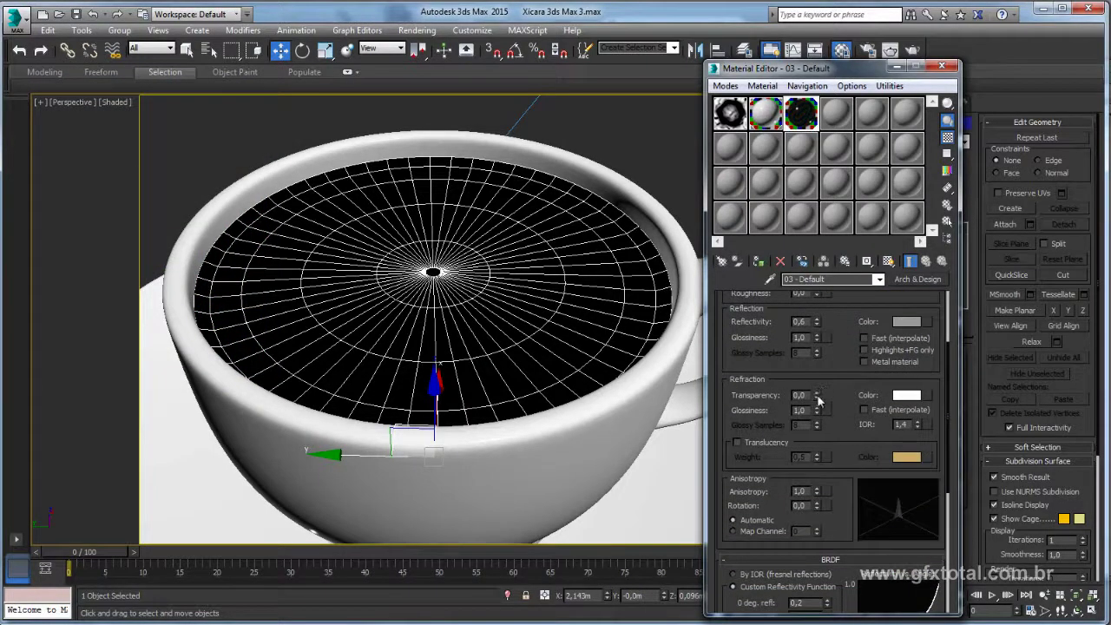
drag(817, 397, 817, 373)
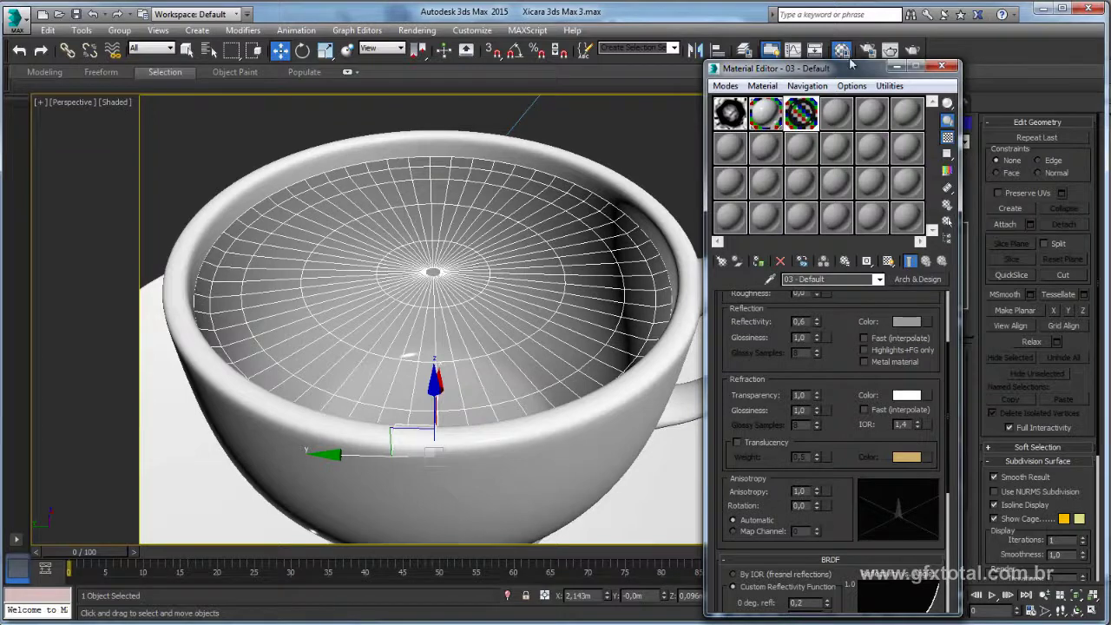
click(912, 49)
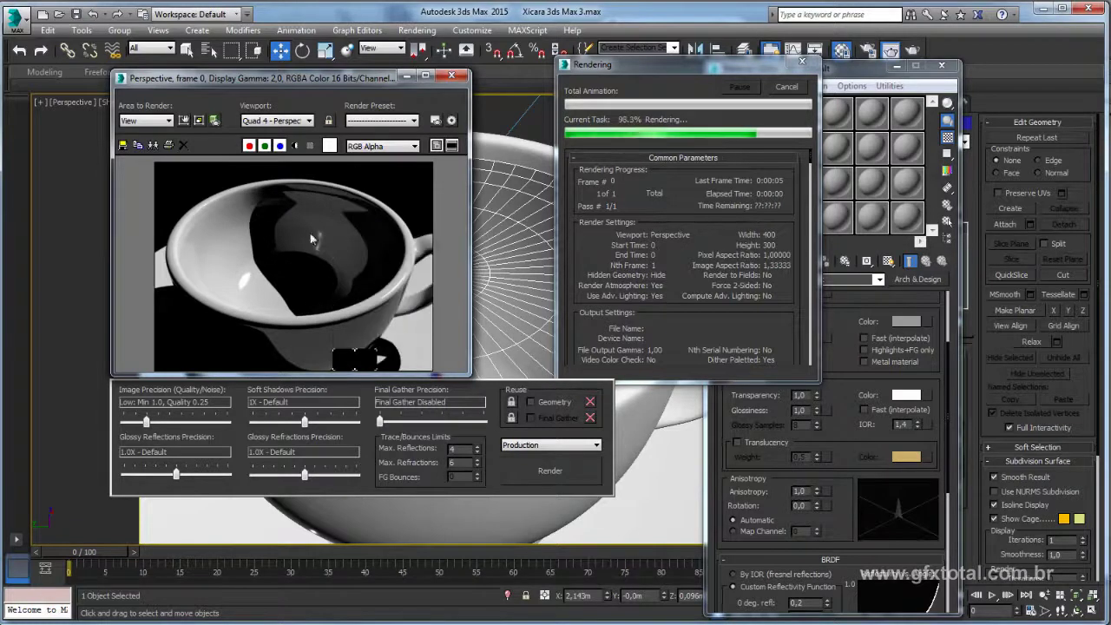
Step: Brighten the liquid's reflection colour to light grey (Value about 0.86) and re-render the cup
click(906, 321)
drag(496, 169, 510, 173)
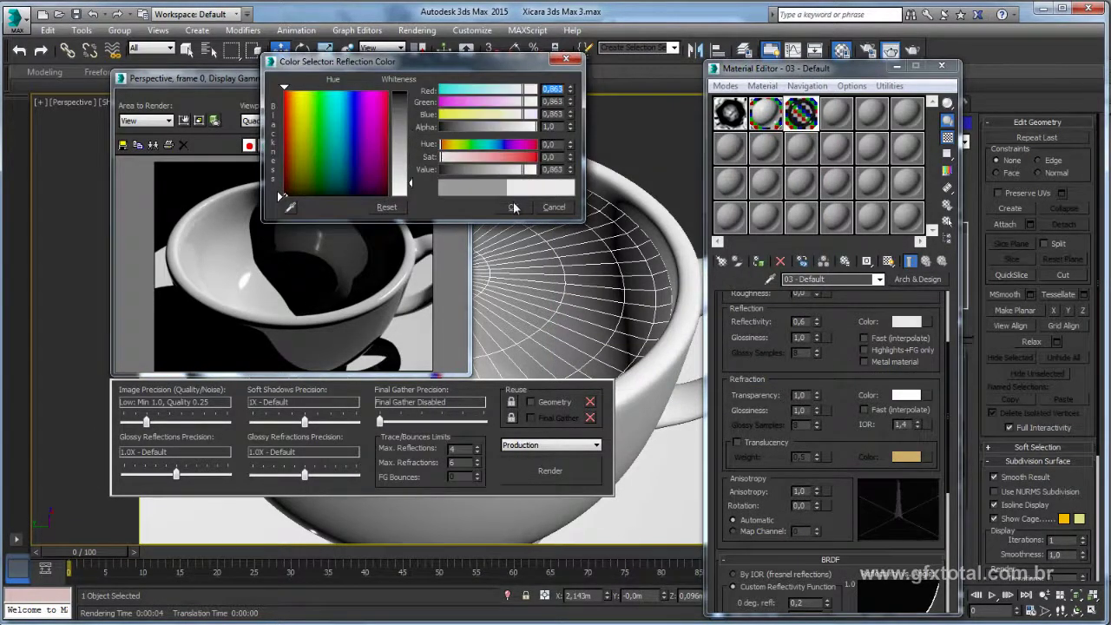
click(514, 207)
key(shift+q)
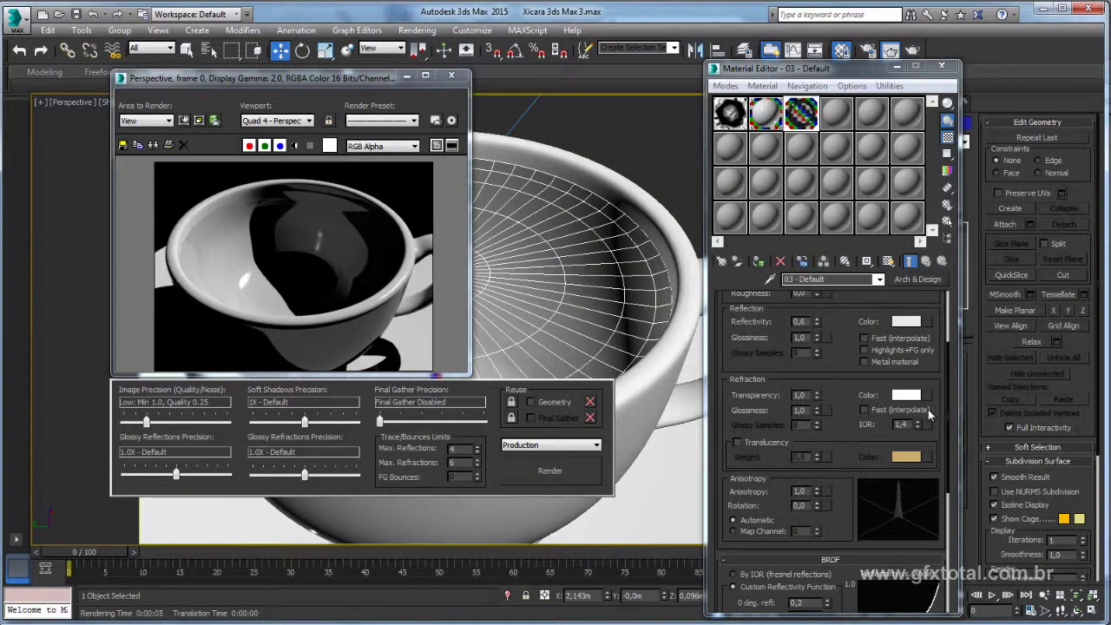
Step: Check the refraction colour picker and close it unchanged
click(906, 396)
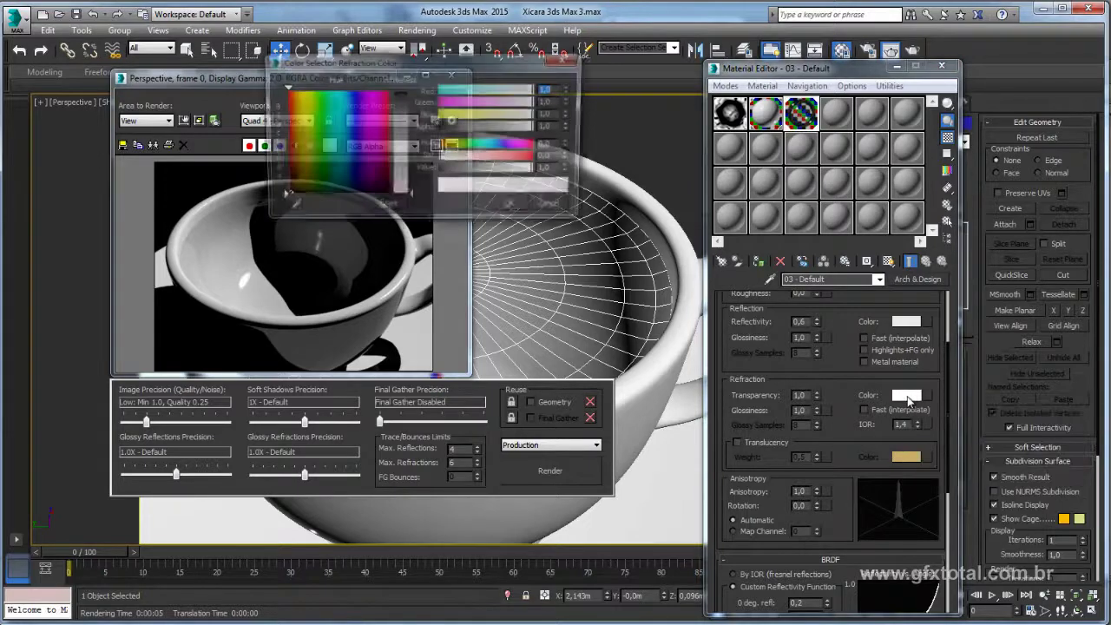
click(554, 207)
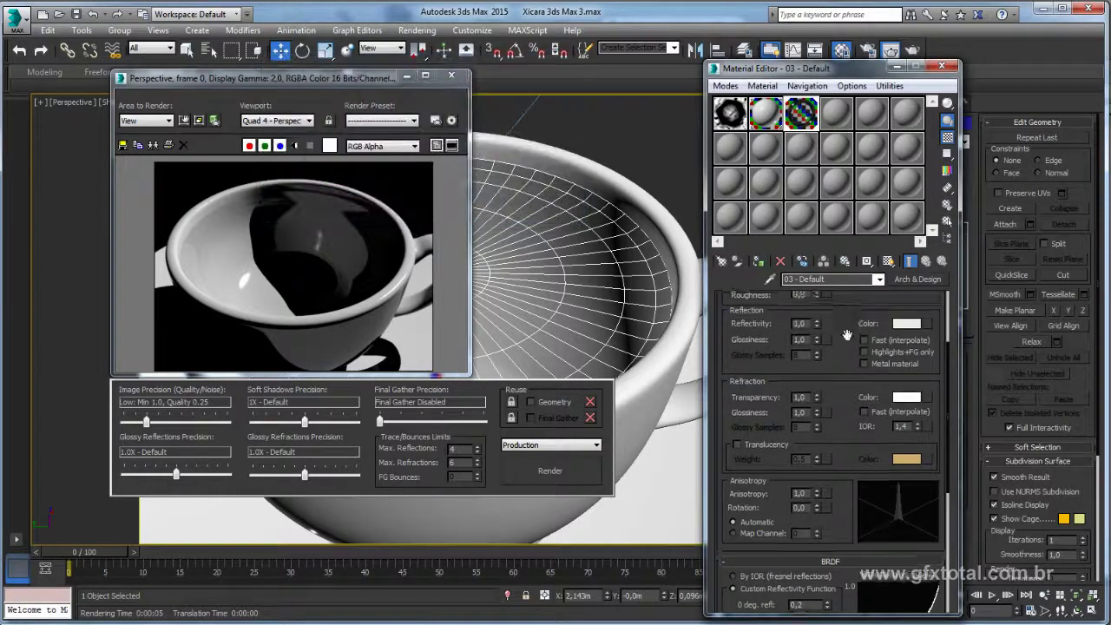
scroll(898, 407, up, 3)
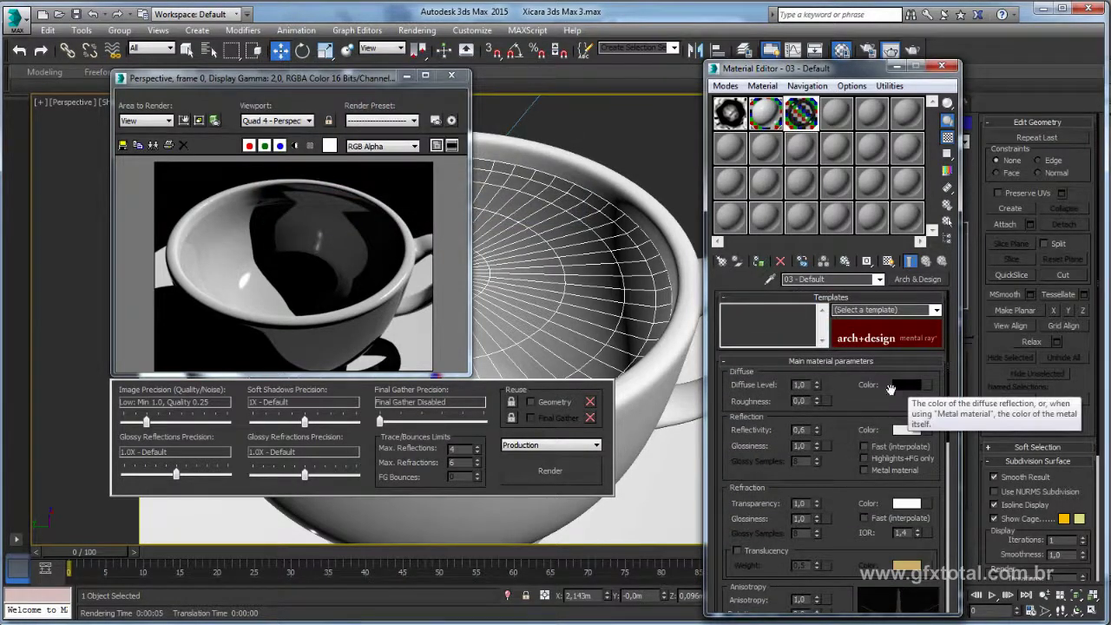
Step: Darken the liquid's refraction colour to dark grey and re-render
drag(861, 410, 855, 316)
click(908, 417)
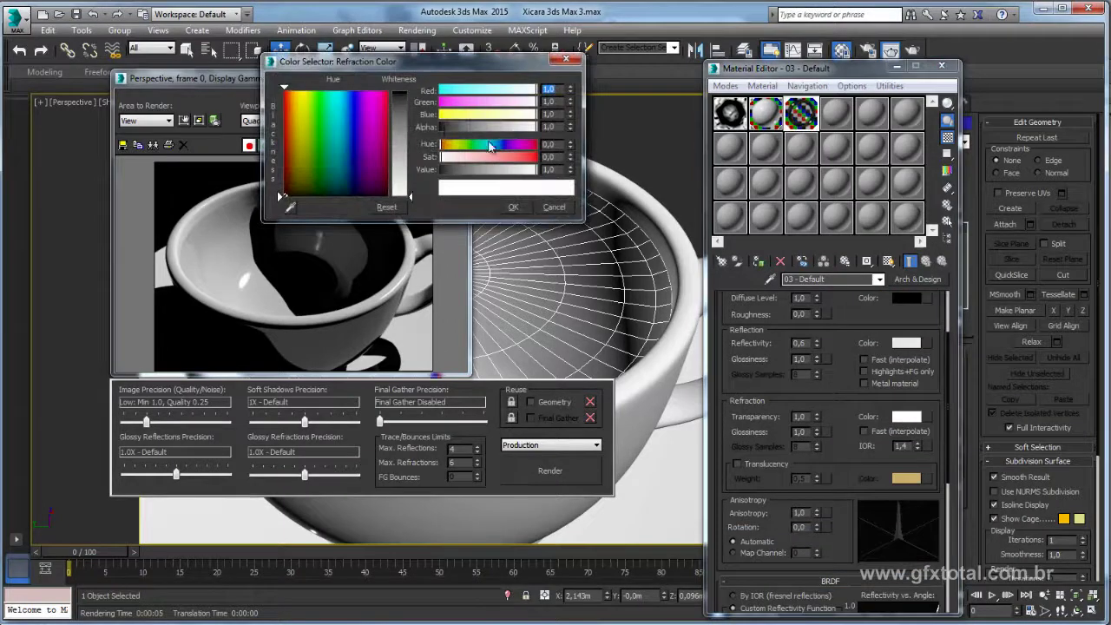
click(460, 128)
click(451, 169)
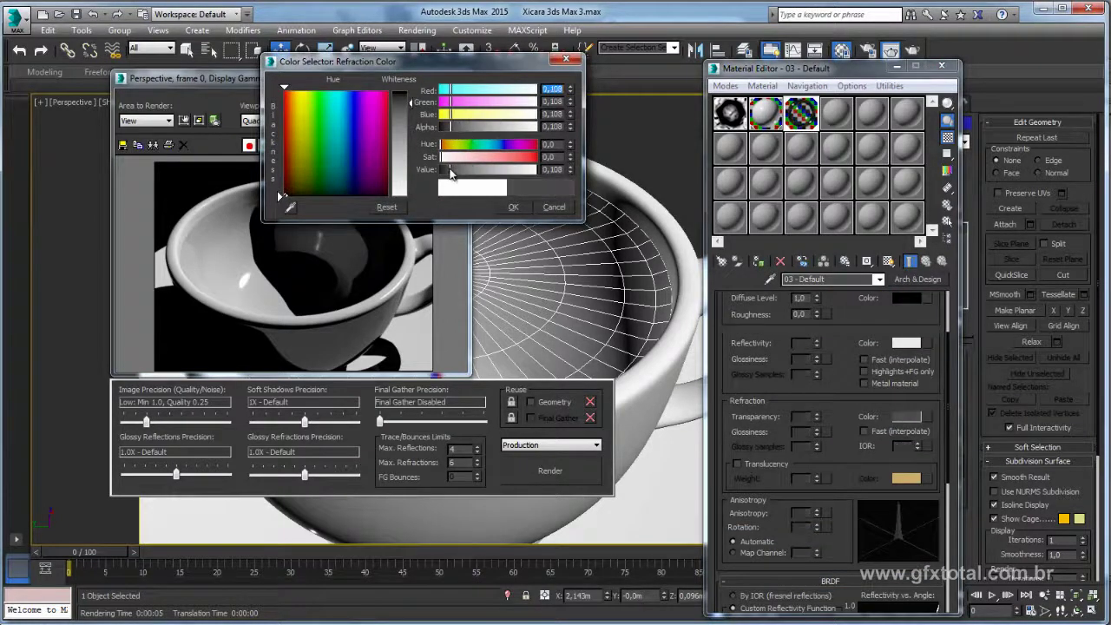
click(515, 207)
key(shift+q)
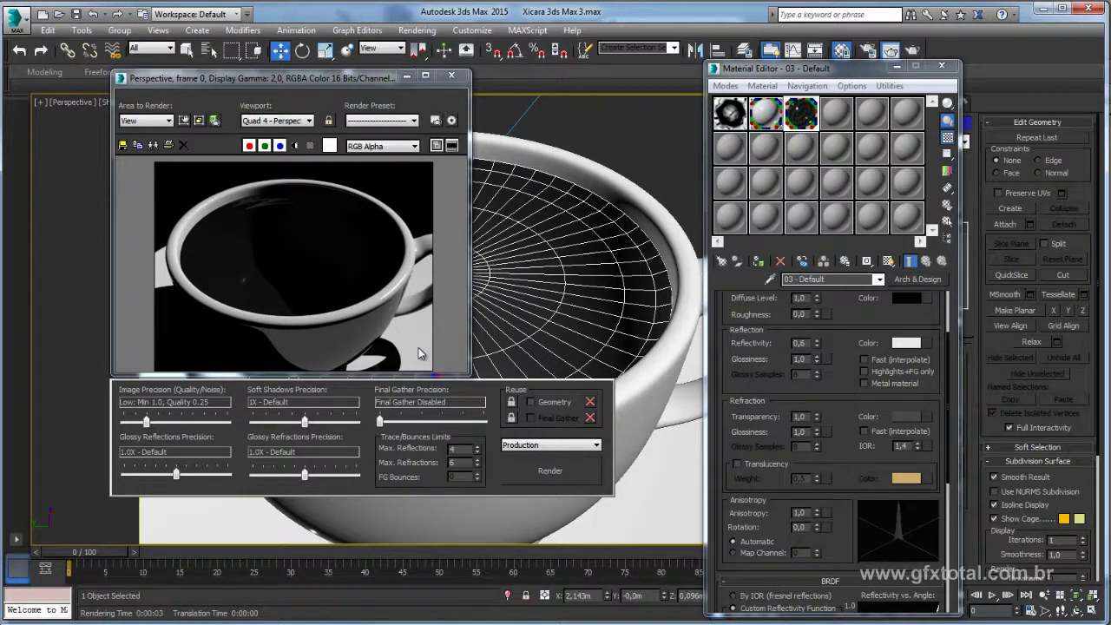
Step: Give the refraction colour a warm hue and saturation, then re-render
click(906, 417)
mouse_move(445, 157)
mouse_down()
mouse_move(442, 169)
mouse_move(488, 157)
mouse_move(440, 171)
mouse_move(524, 157)
mouse_up()
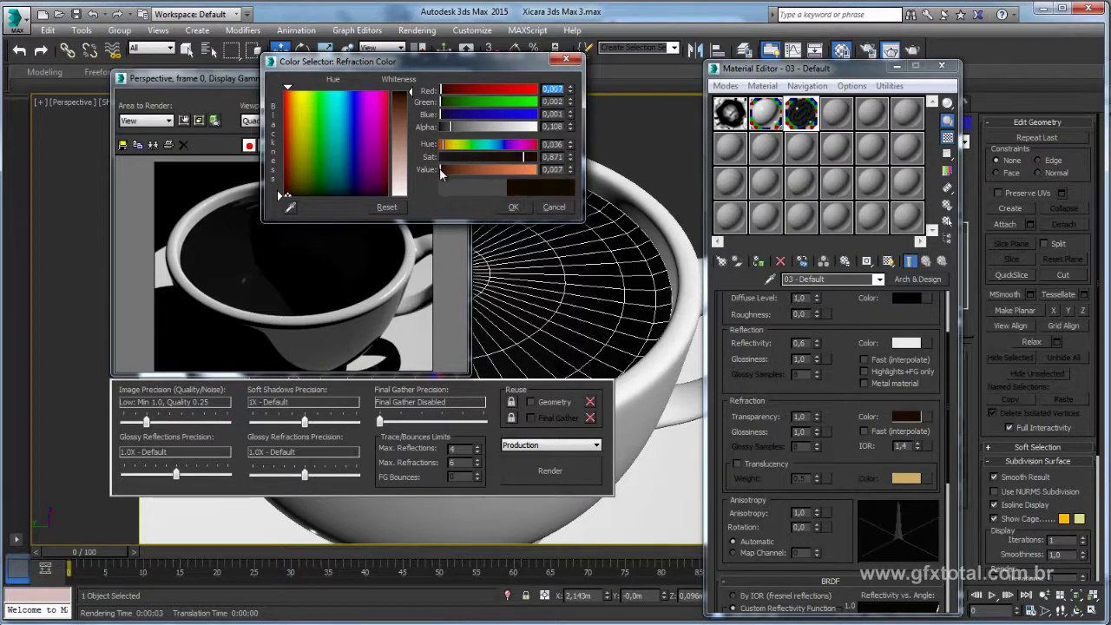
click(514, 207)
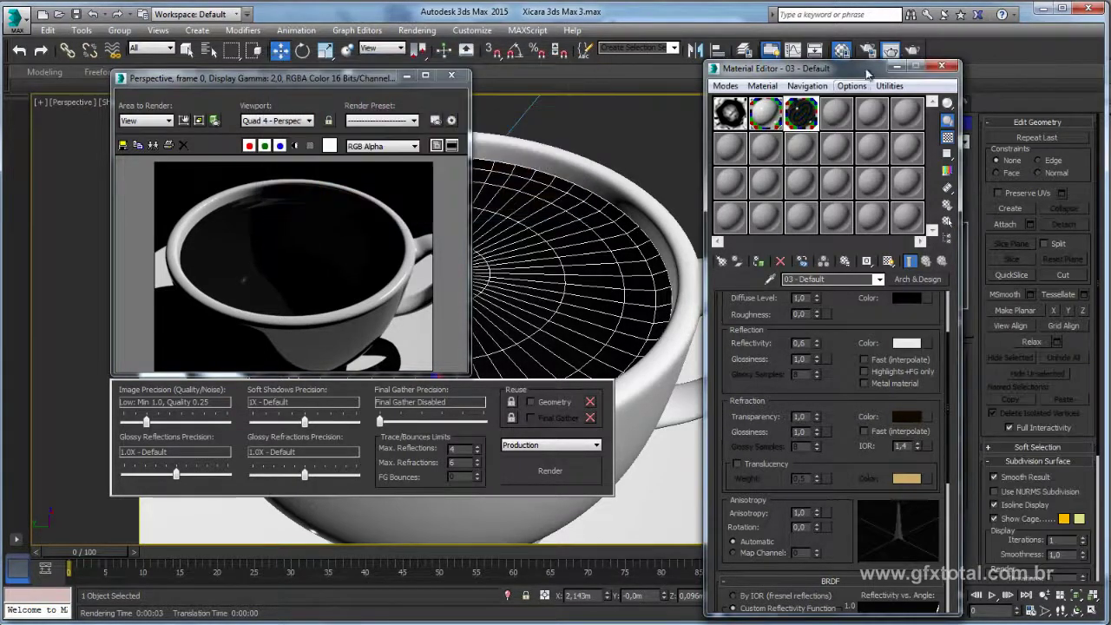
key(shift+q)
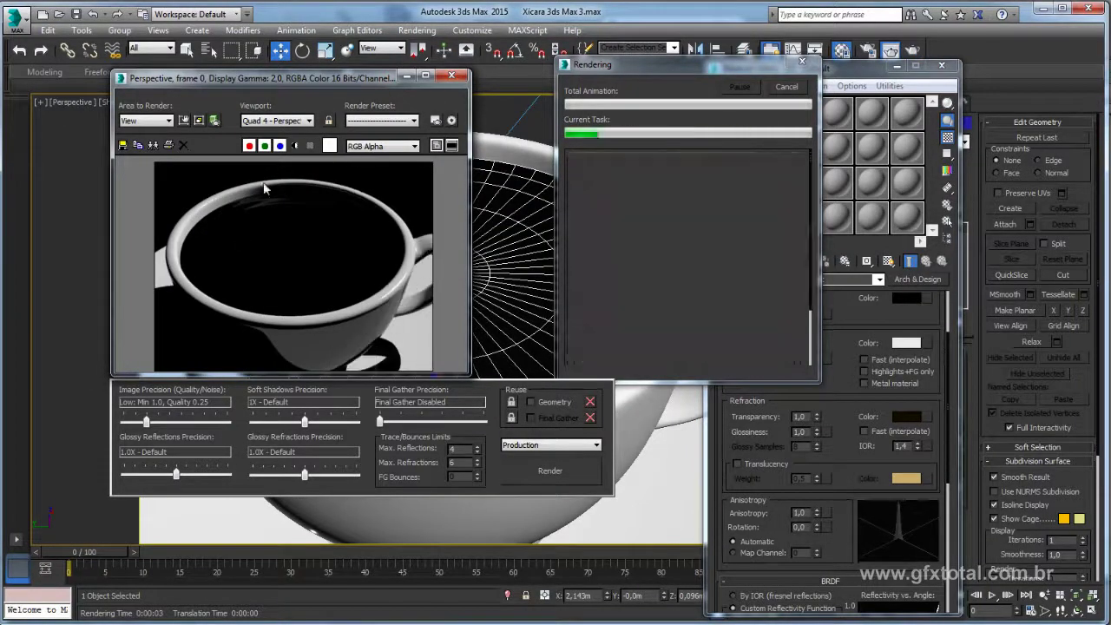
Step: Raise the refraction colour's Value to an orange-brown and render the cup
click(896, 418)
drag(449, 171, 526, 171)
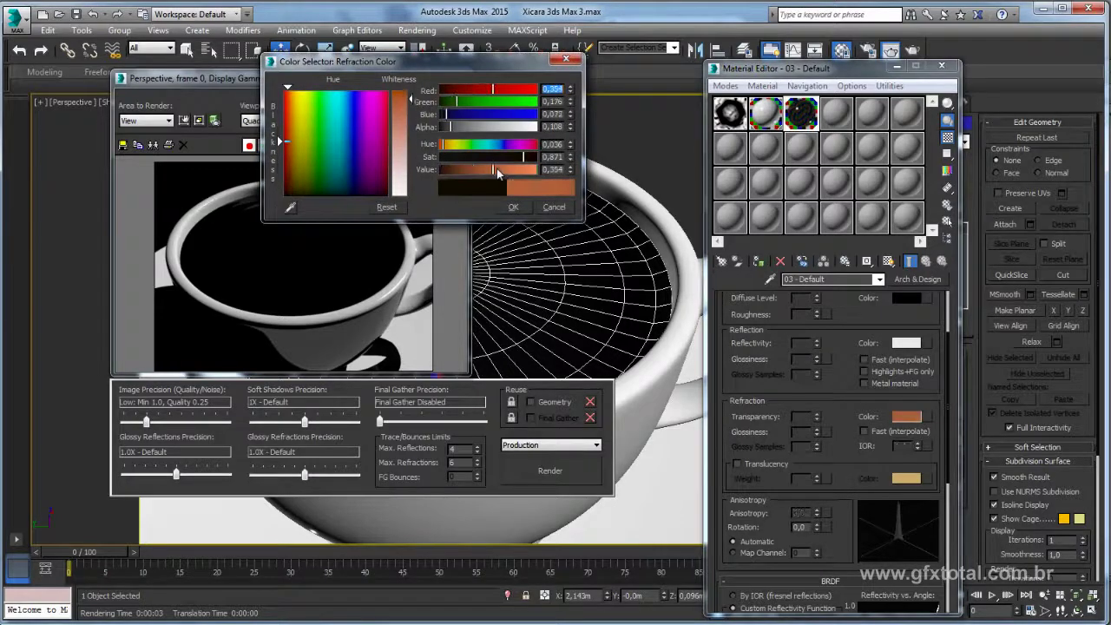
click(513, 206)
click(912, 52)
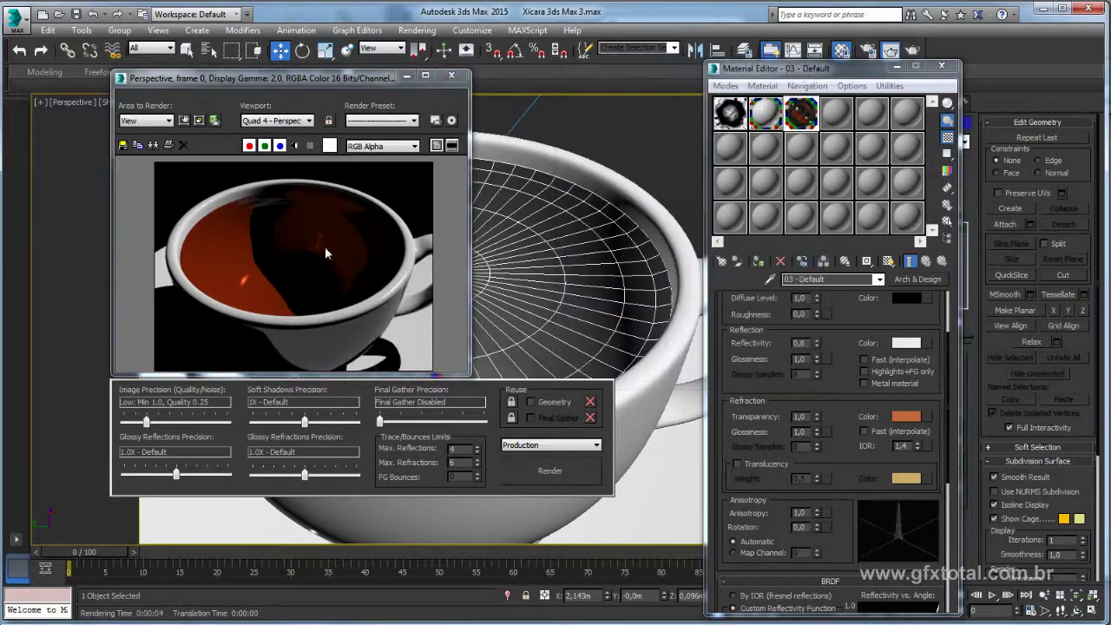
Step: Expand the coffee material's Advanced Rendering Options and scroll to the Refraction settings
scroll(848, 460, down, 3)
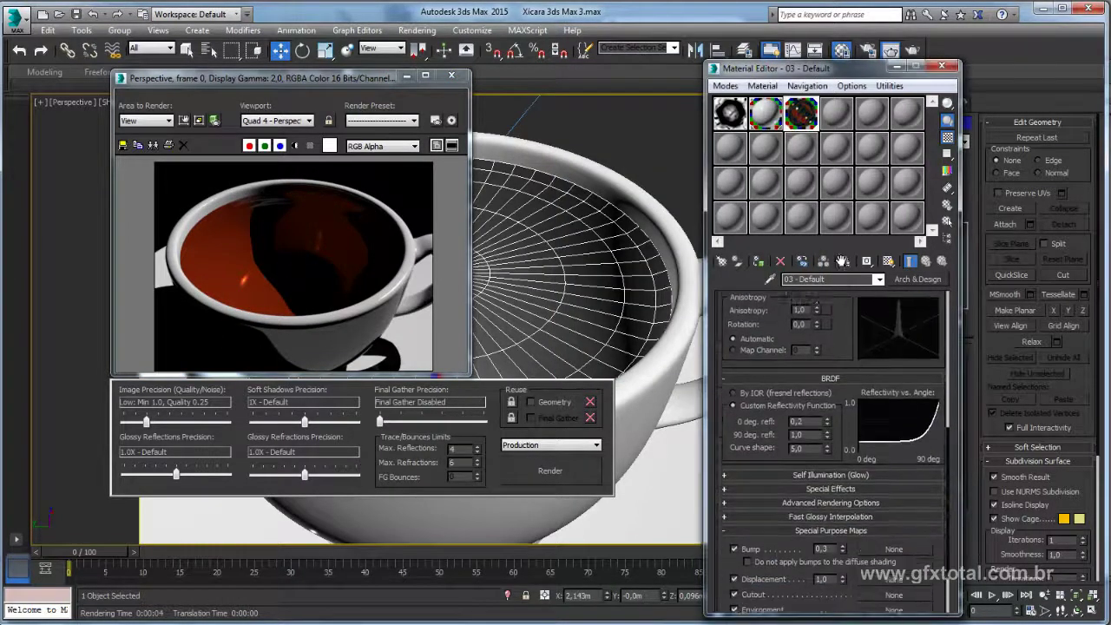
scroll(844, 426, down, 2)
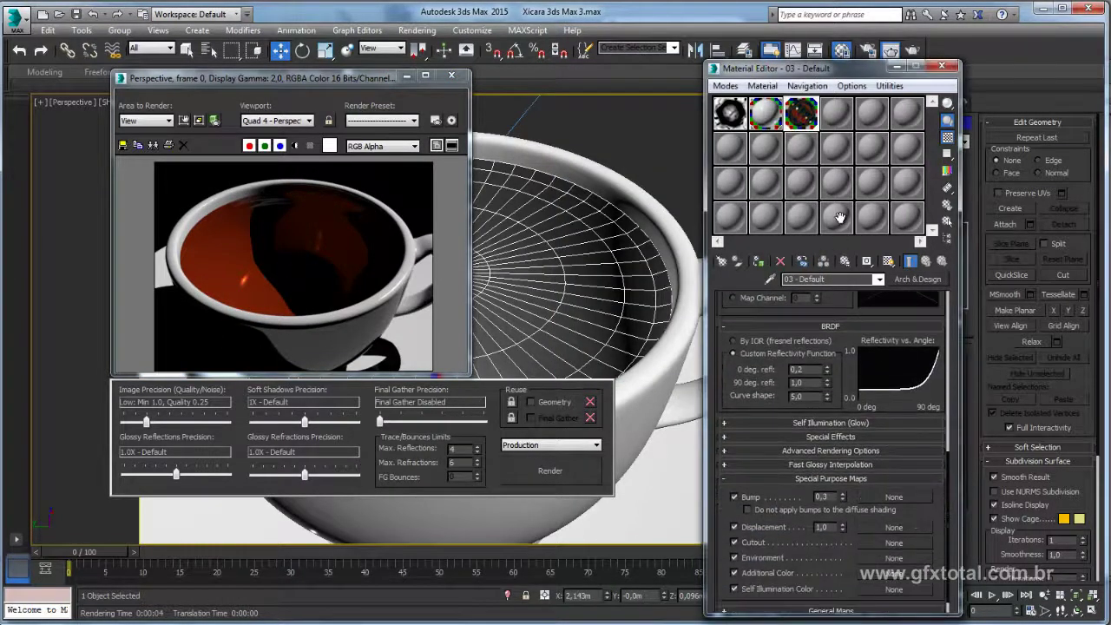
click(804, 451)
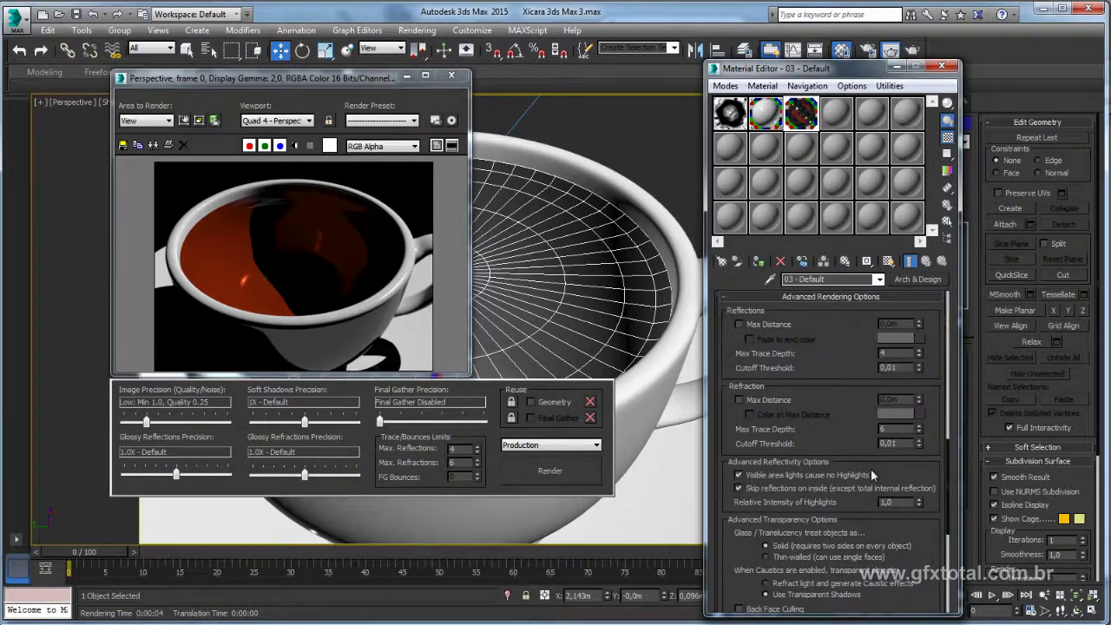
scroll(825, 453, down, 1)
scroll(833, 452, down, 2)
scroll(843, 451, down, 2)
scroll(840, 443, down, 1)
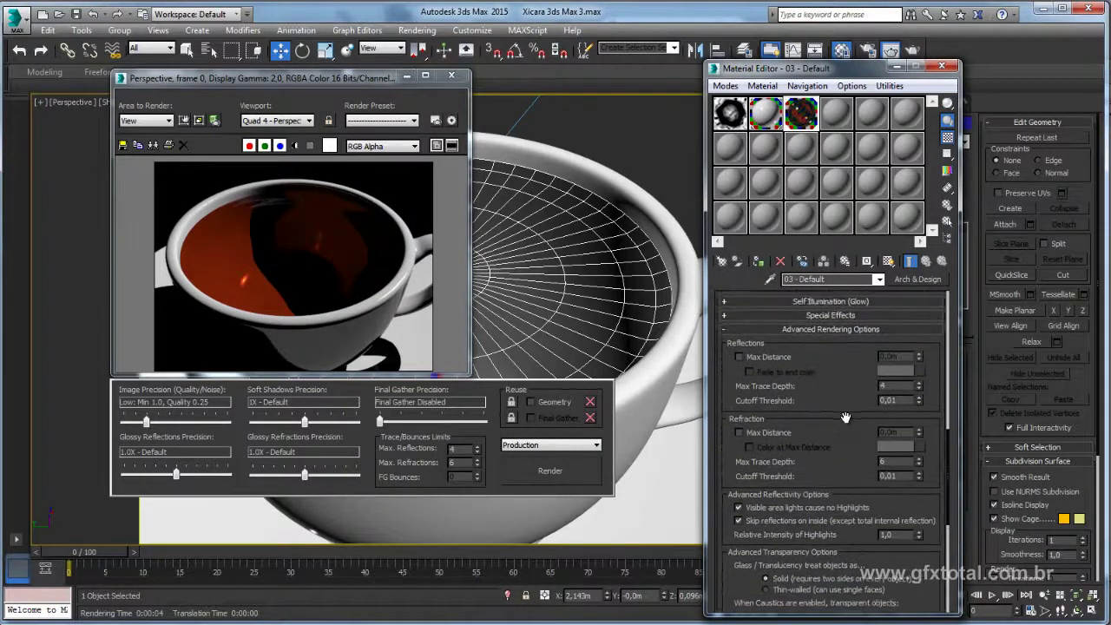
scroll(833, 431, down, 1)
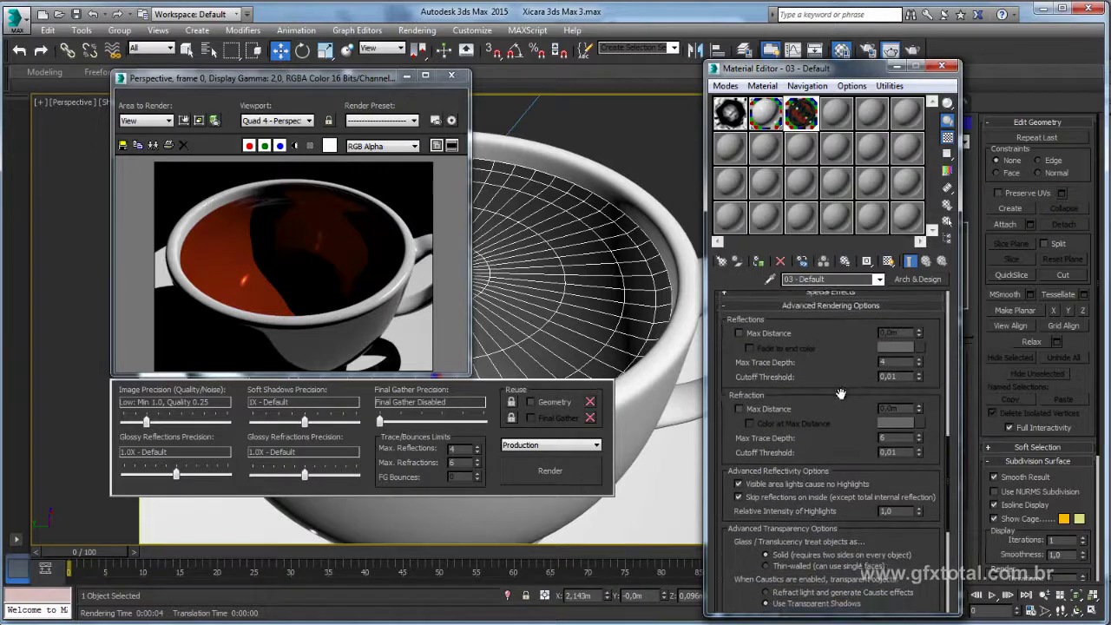
Step: Enable refraction Max Distance at 0,5m and render, then change it to 0,168m and re-render
click(740, 410)
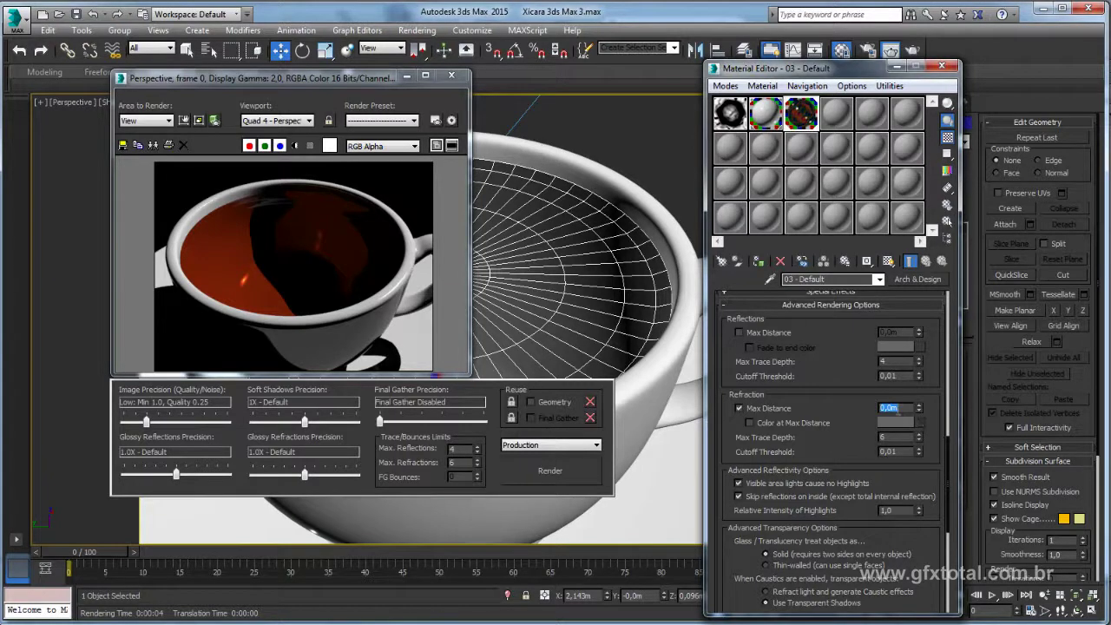
text(0,5)
key(Return)
key(Return)
click(916, 50)
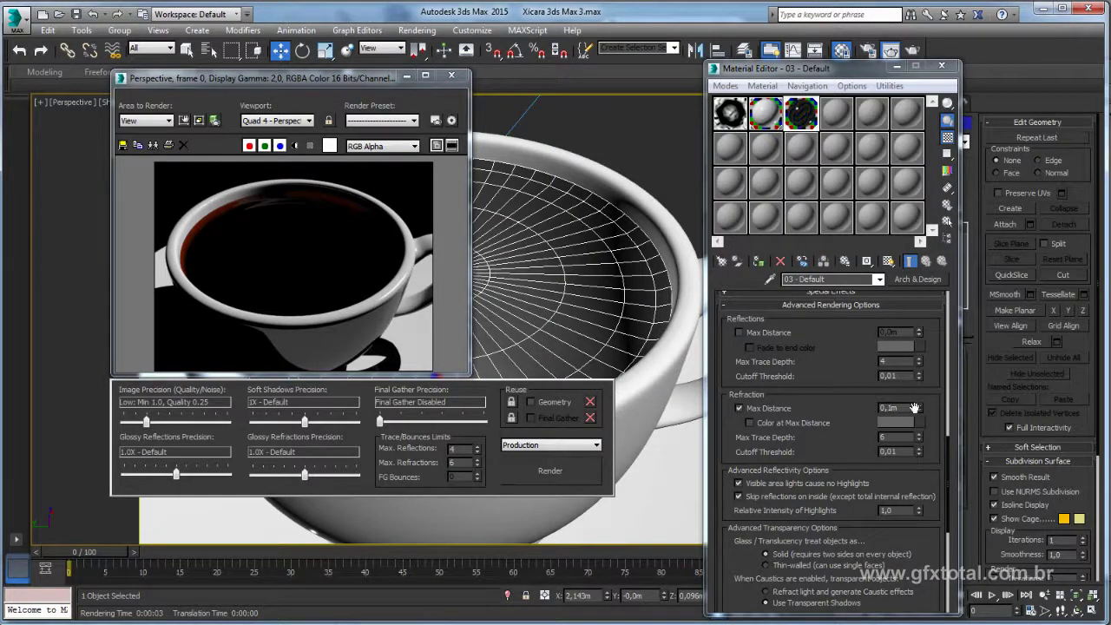
drag(914, 407, 924, 365)
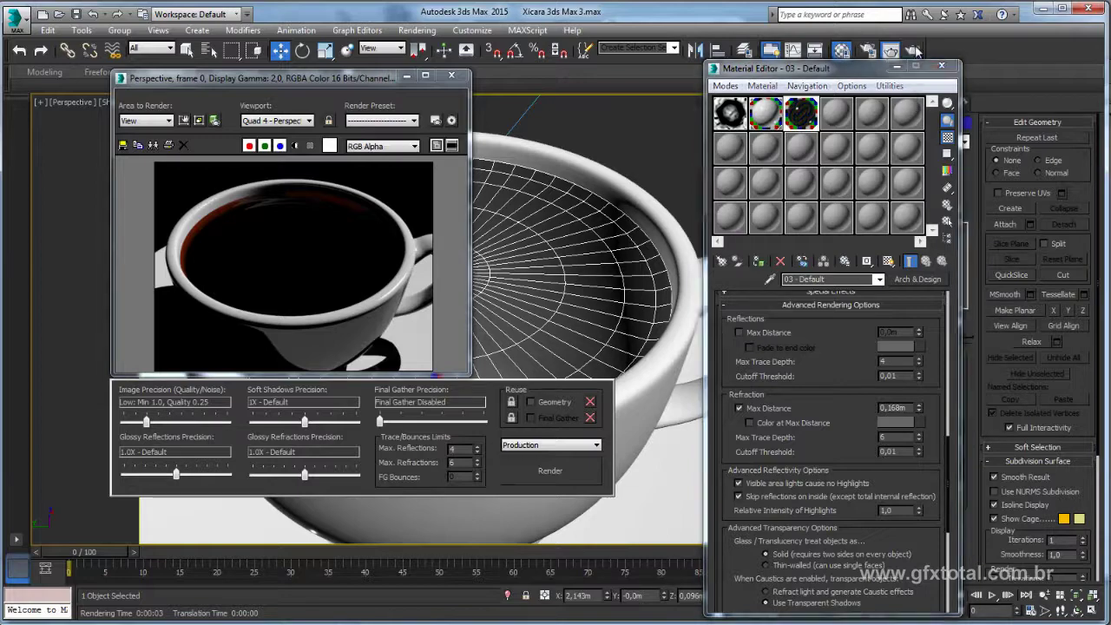
key(shift+q)
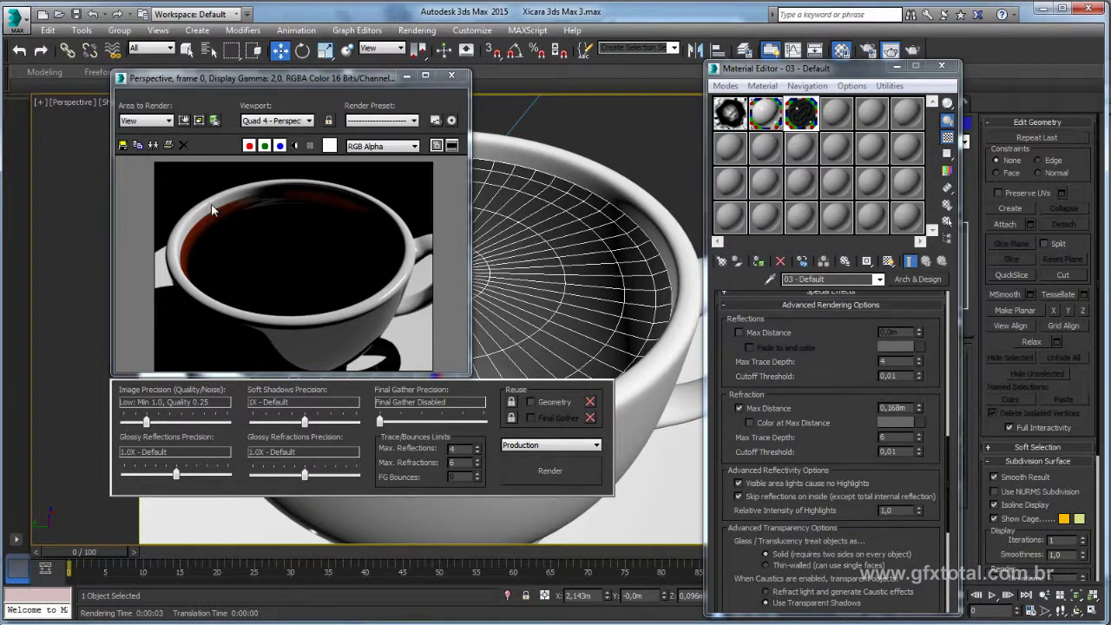
Step: Turn on Color at Max Distance with an orange fade colour (saturation and value 1) and render
click(751, 423)
click(899, 422)
drag(470, 148, 447, 146)
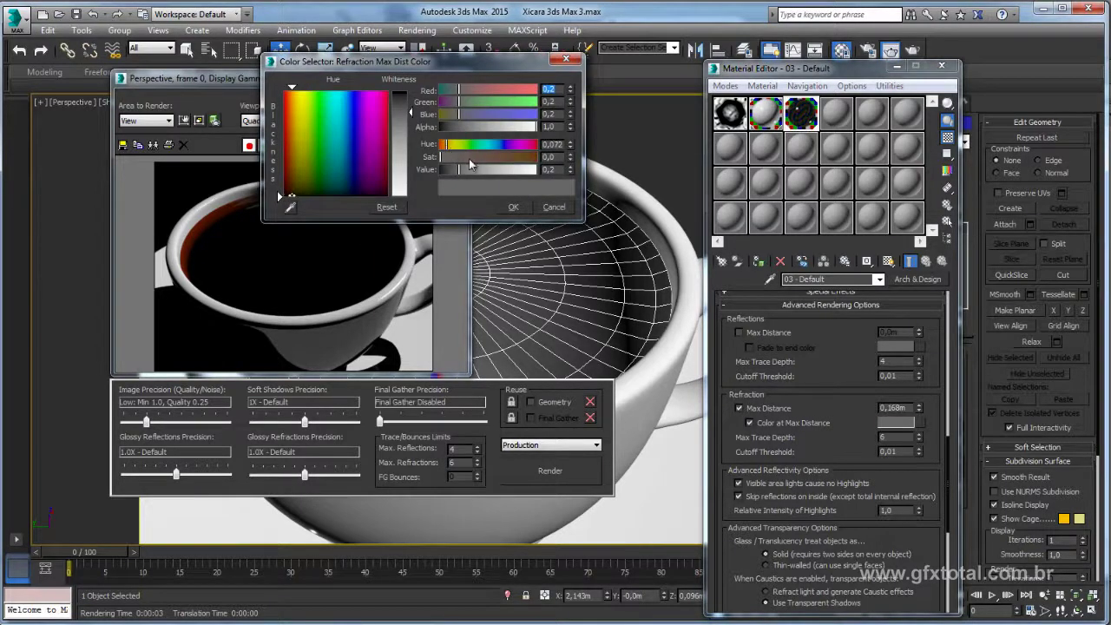
double_click(549, 156)
text(1)
key(Tab)
text(1)
click(554, 206)
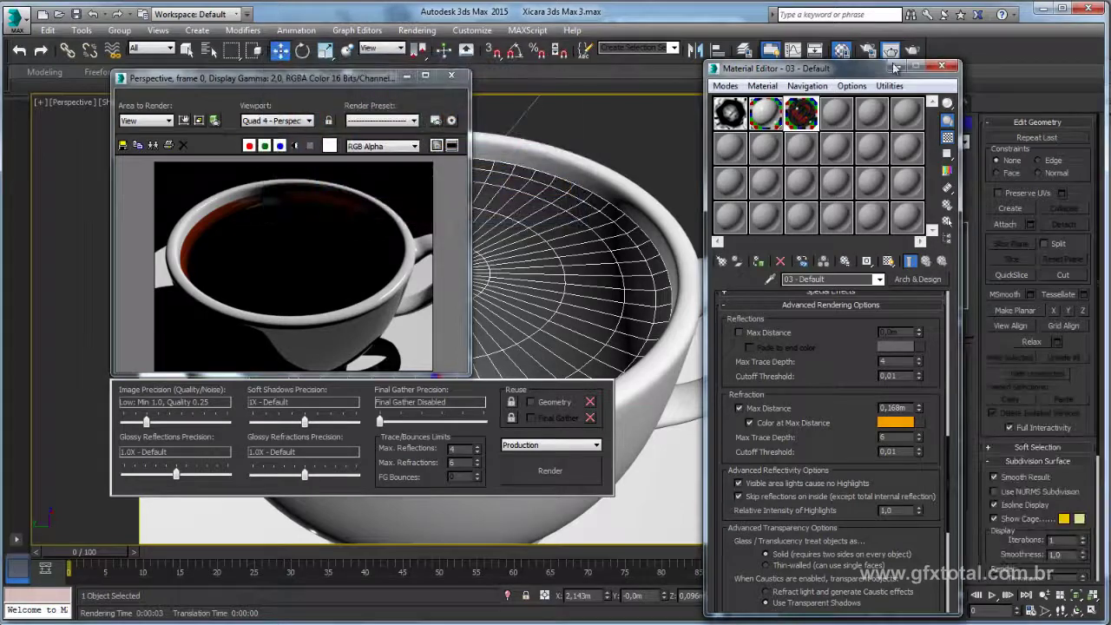
key(F9)
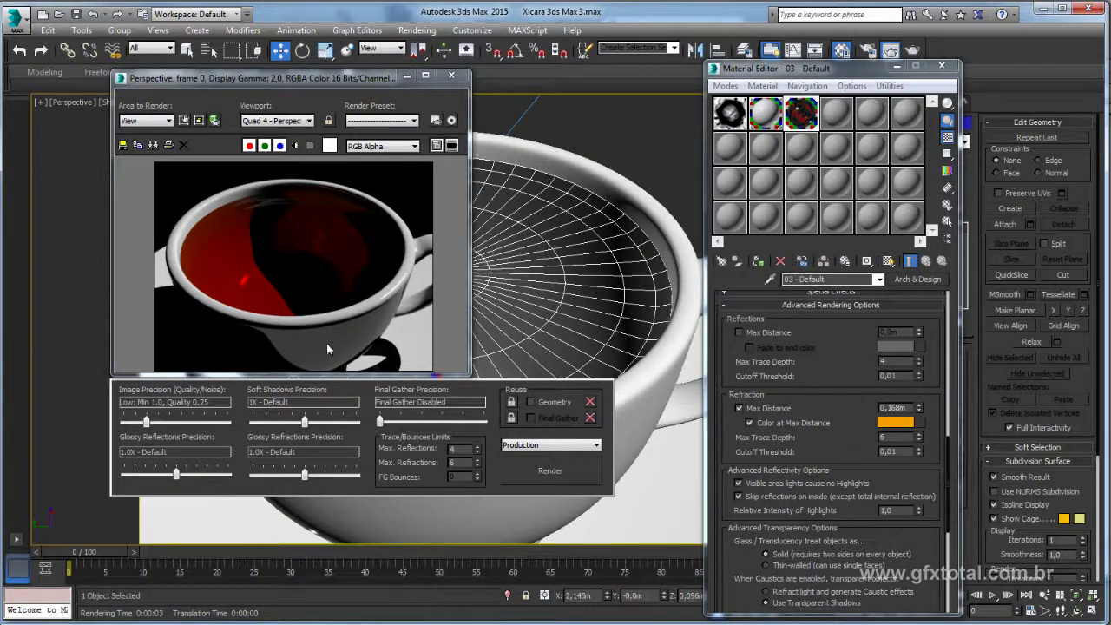
Step: Change the max distance fade colour to a pale reddish pink
click(896, 422)
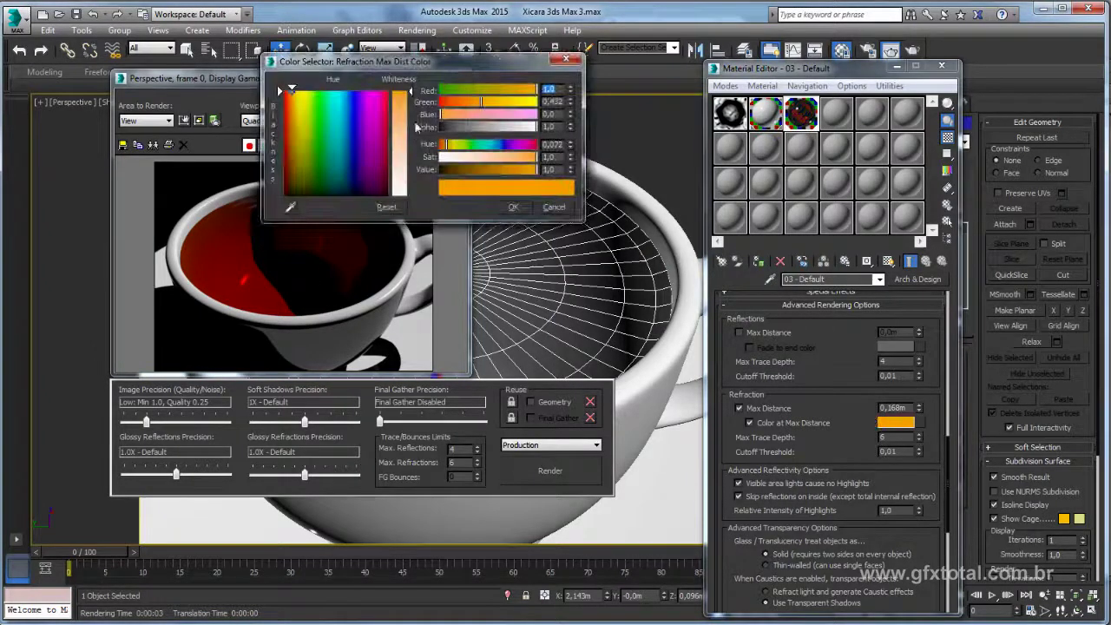
drag(449, 145, 440, 145)
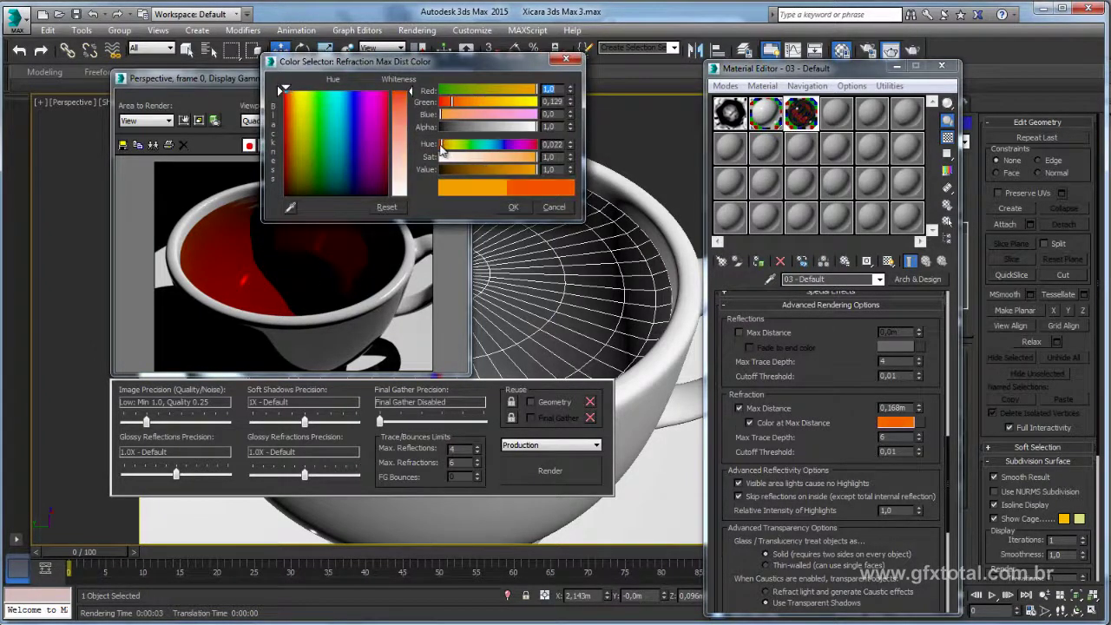
drag(504, 160, 465, 161)
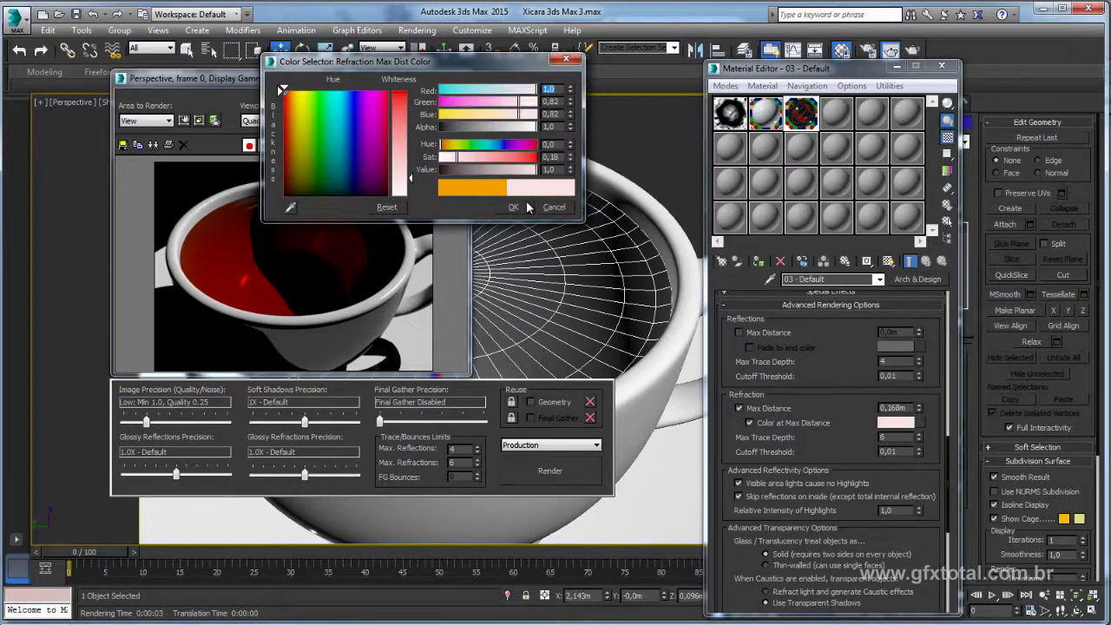
click(513, 207)
scroll(845, 320, up, 5)
scroll(855, 317, up, 5)
scroll(868, 326, up, 5)
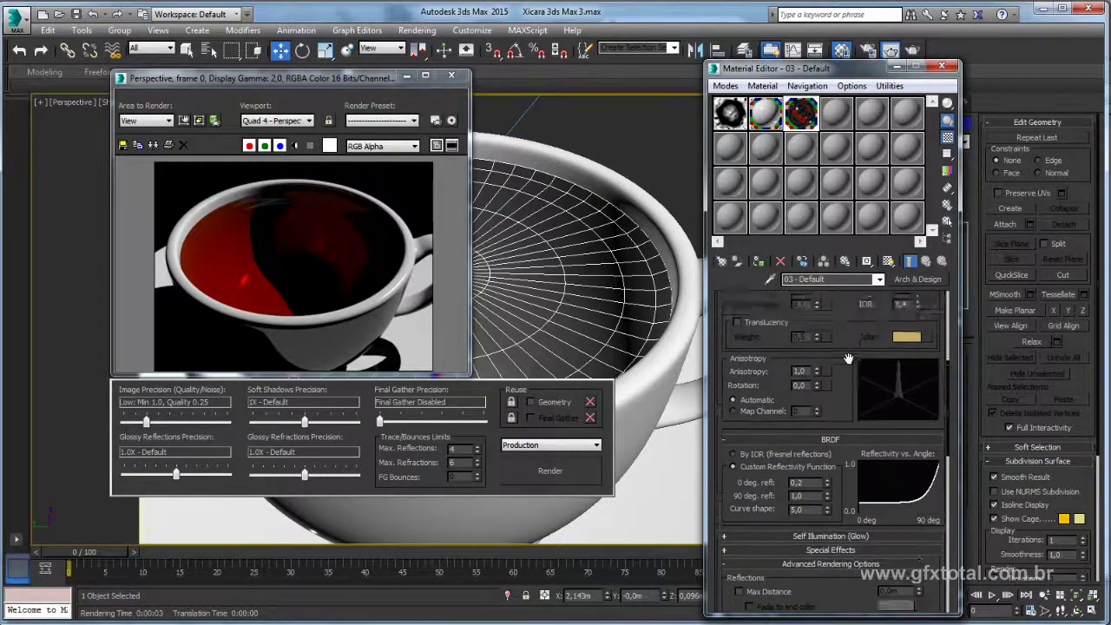
scroll(905, 413, up, 5)
Step: Darken the refraction colour to brown, paste it into Color at Max Distance, and render
click(907, 392)
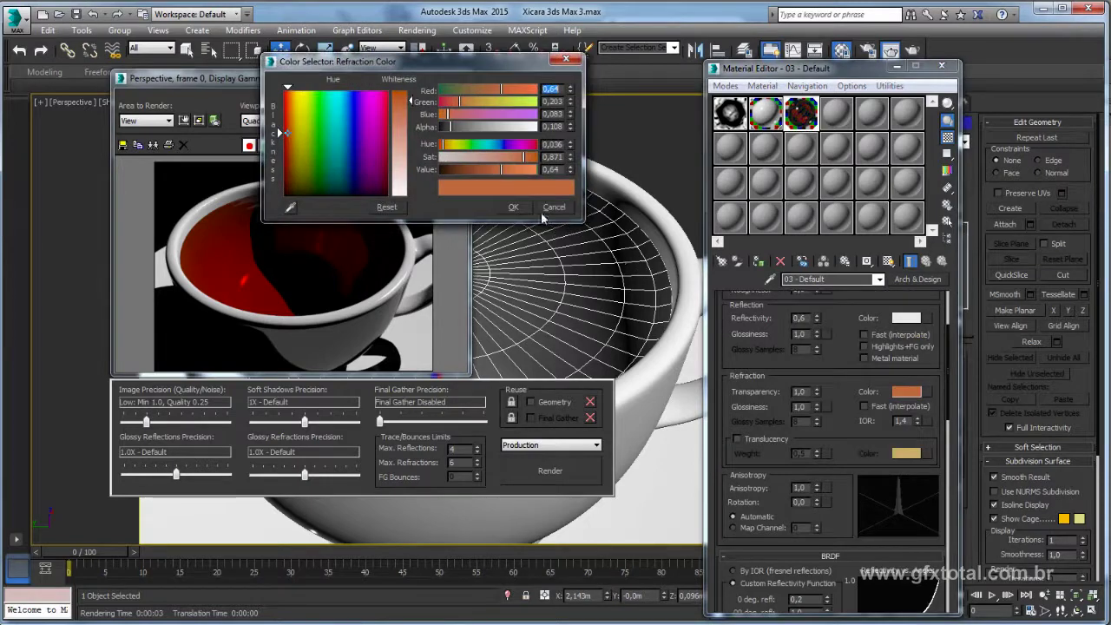
drag(501, 172, 486, 170)
click(513, 207)
right_click(898, 392)
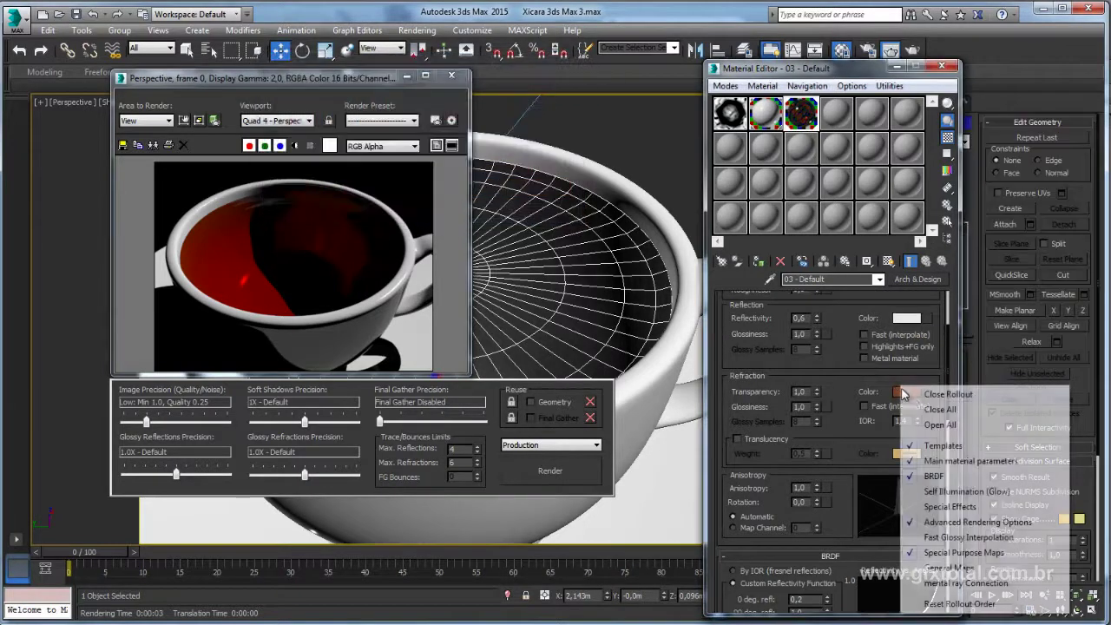
key(Escape)
scroll(845, 521, down, 5)
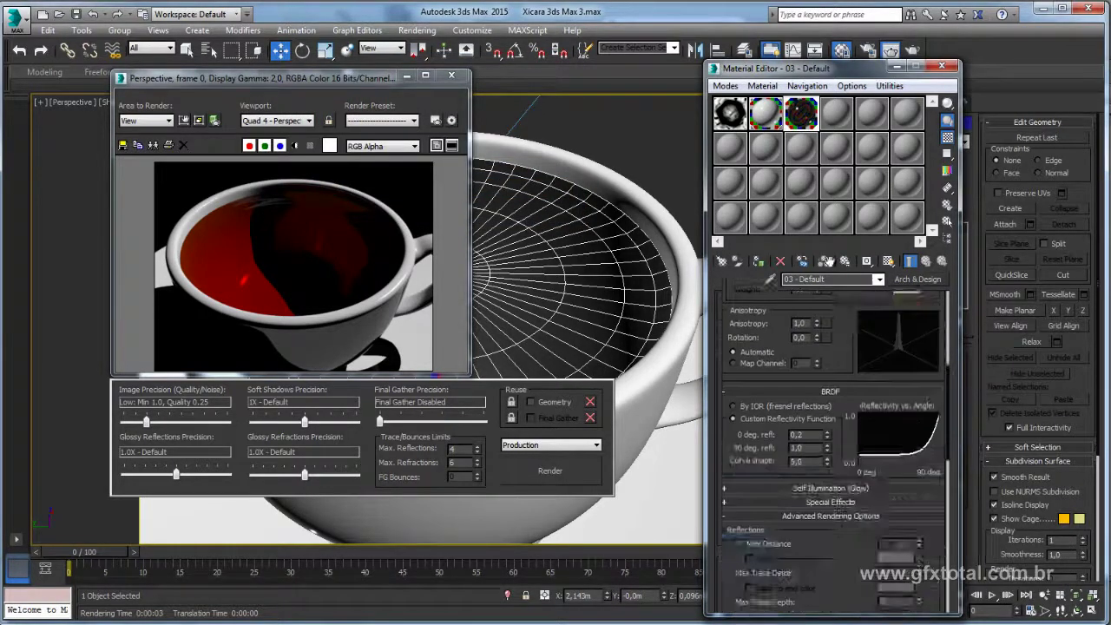
scroll(877, 495, down, 5)
right_click(888, 480)
click(925, 509)
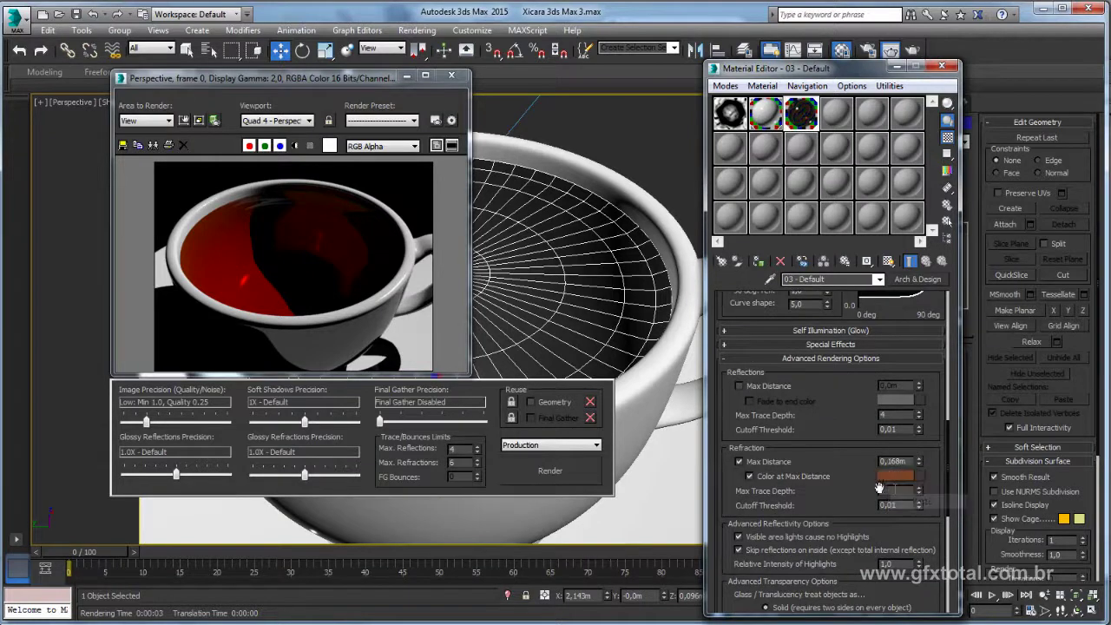
text(6)
click(550, 470)
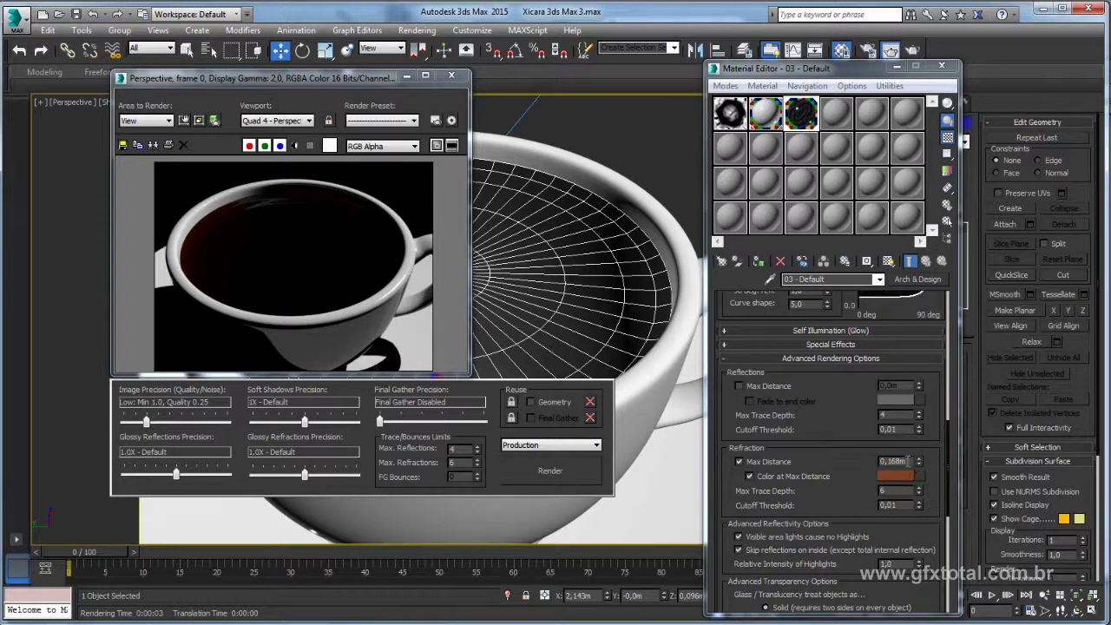
Step: Set refraction Max Distance to 0,12m with a darker brown fade, re-render, and close the frame window
double_click(895, 461)
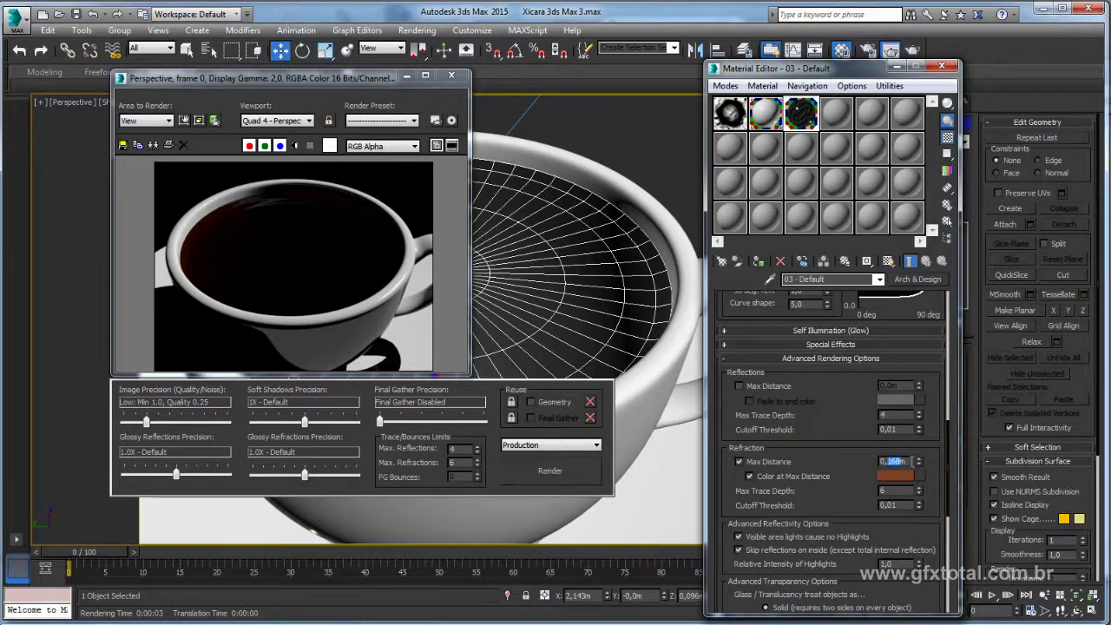
click(896, 475)
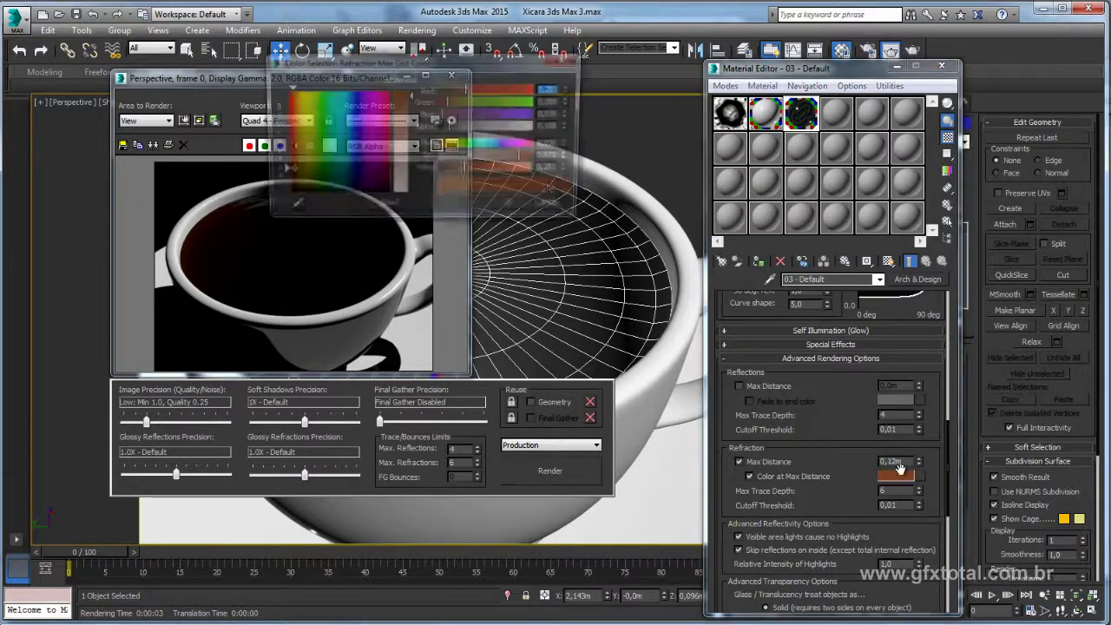
drag(457, 173, 456, 178)
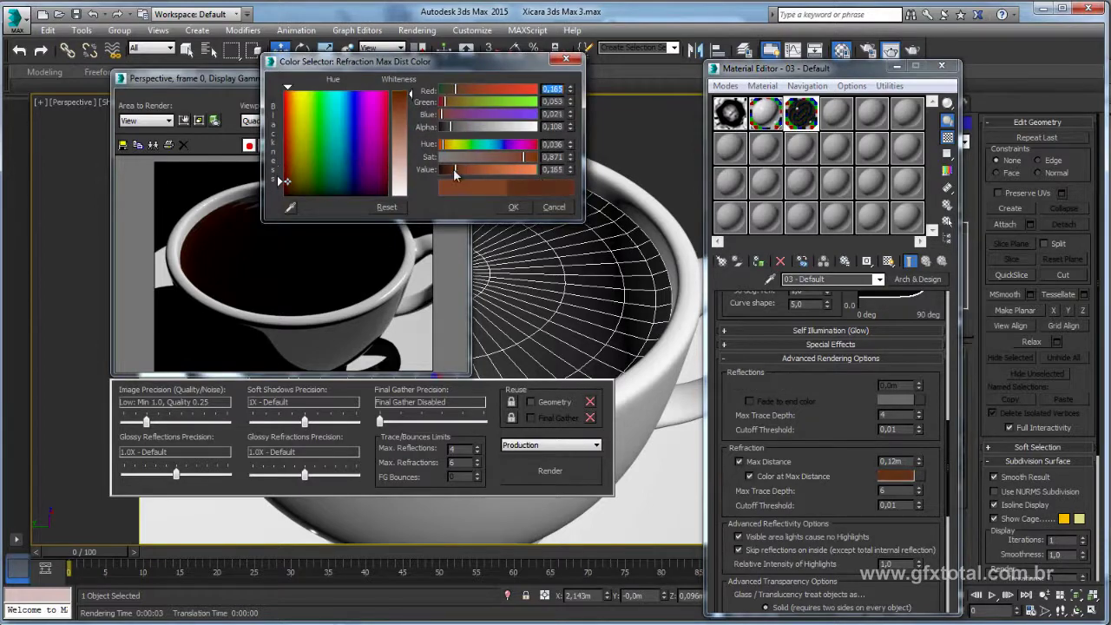
click(513, 207)
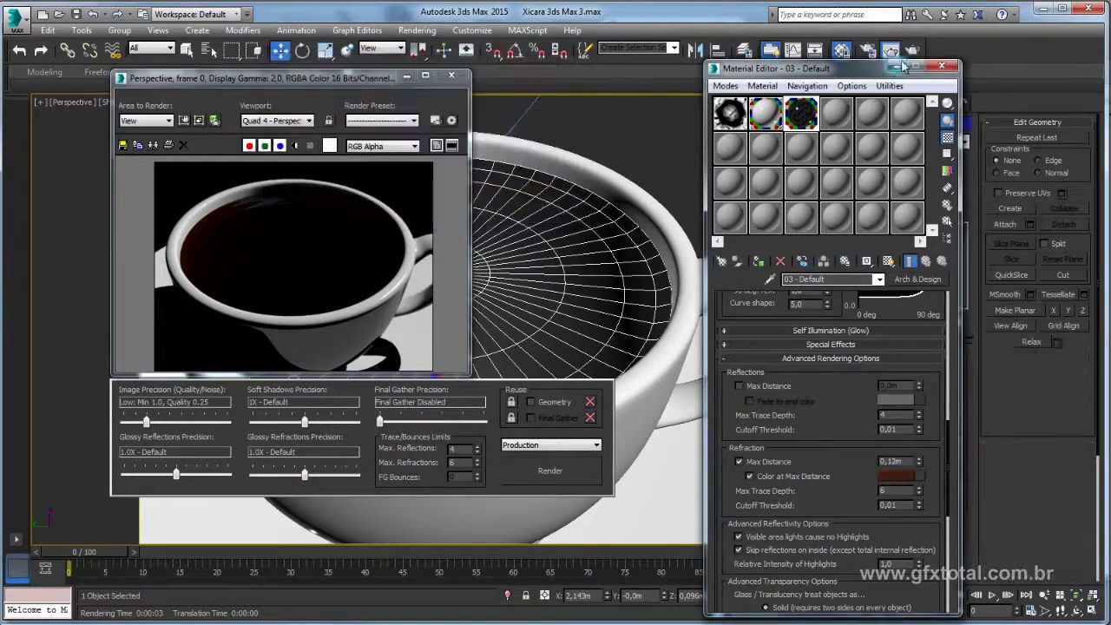
key(shift+q)
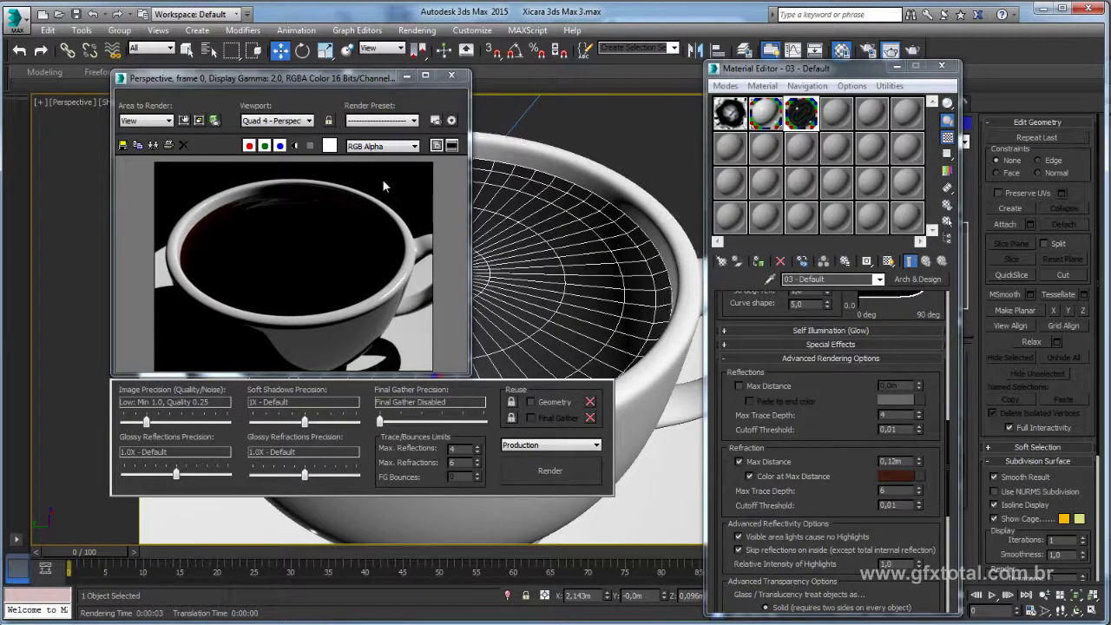
click(450, 78)
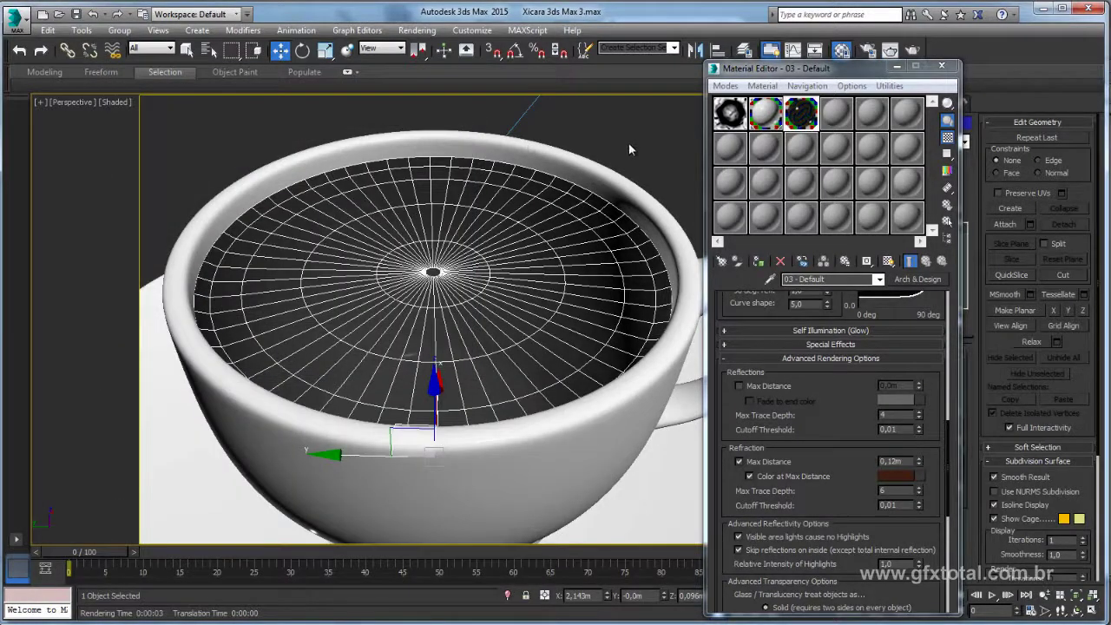
Step: Close the material editor and select the PF Source 001 foam emitter, framing the cup in view
click(942, 67)
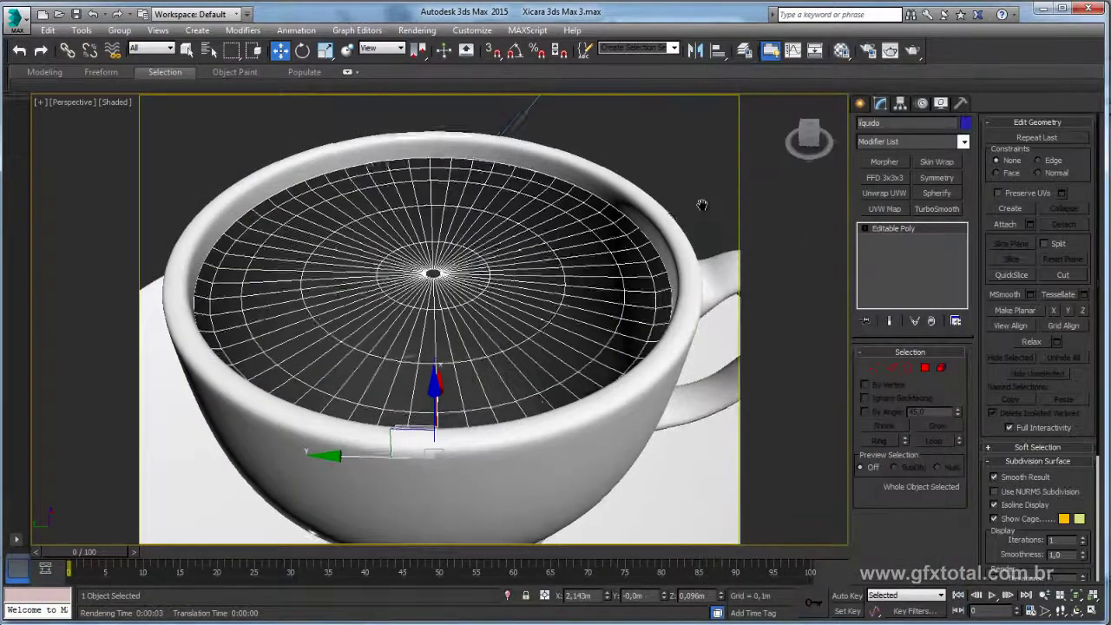
scroll(703, 203, down, 6)
middle_drag(692, 285, 475, 269)
click(428, 344)
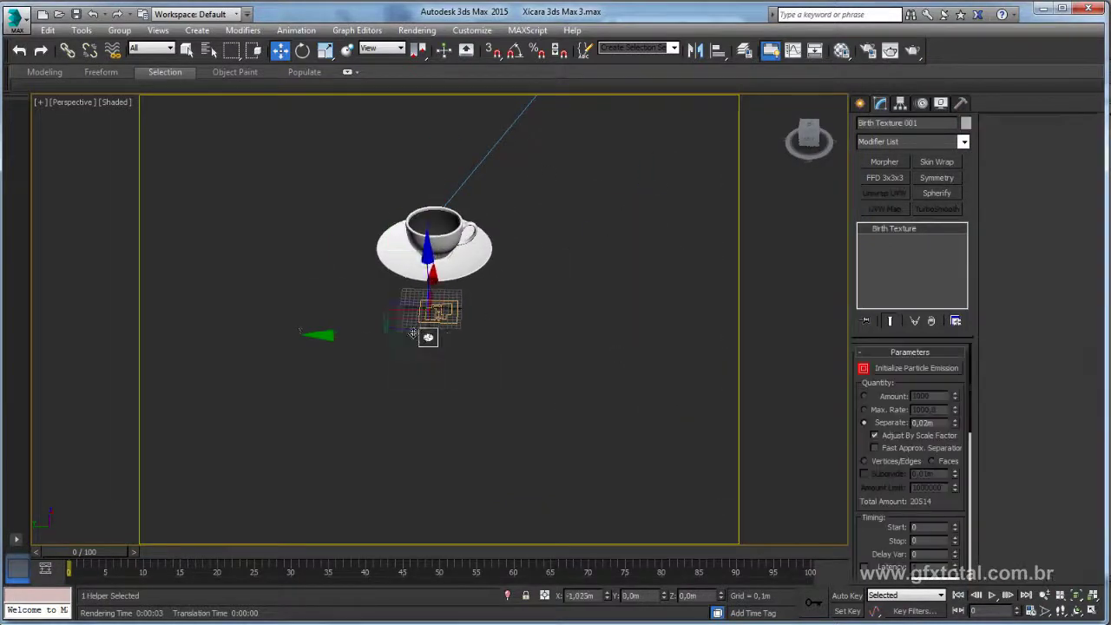
scroll(462, 353, up, 5)
click(610, 343)
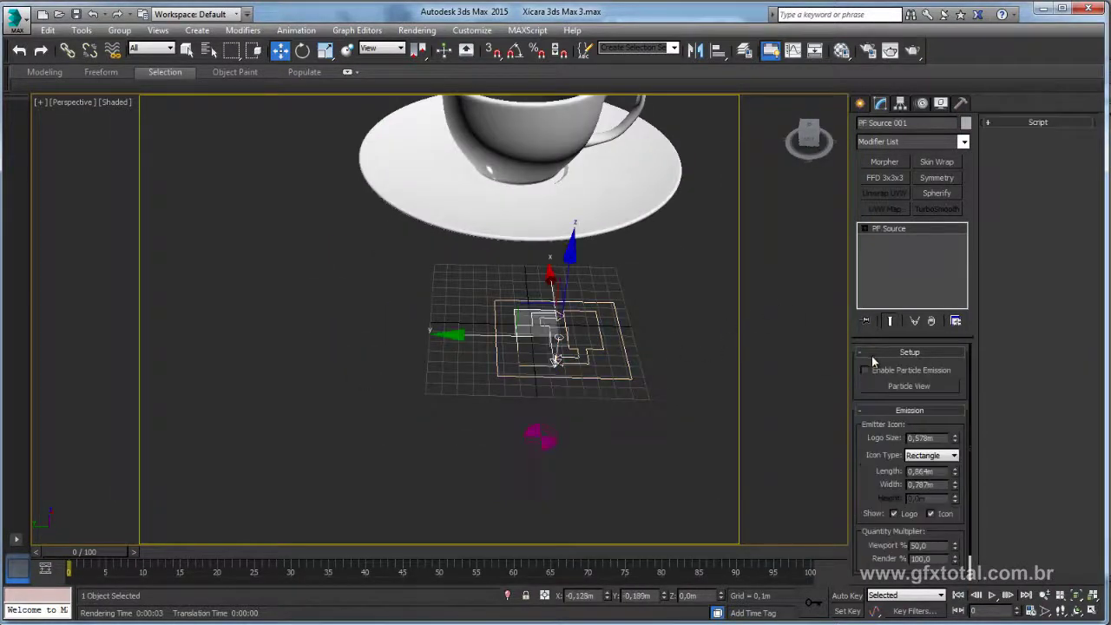
middle_drag(593, 195, 587, 376)
scroll(587, 376, up, 3)
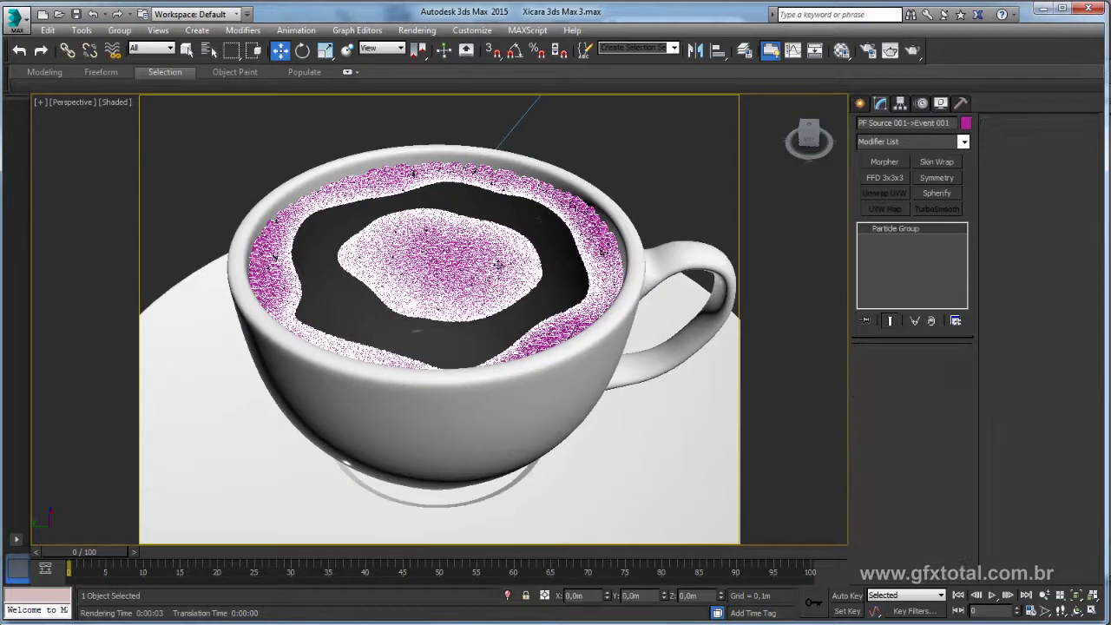
Step: Copy the coffee material to a new slot named 'espuma', assign it to the particles, and render
key(m)
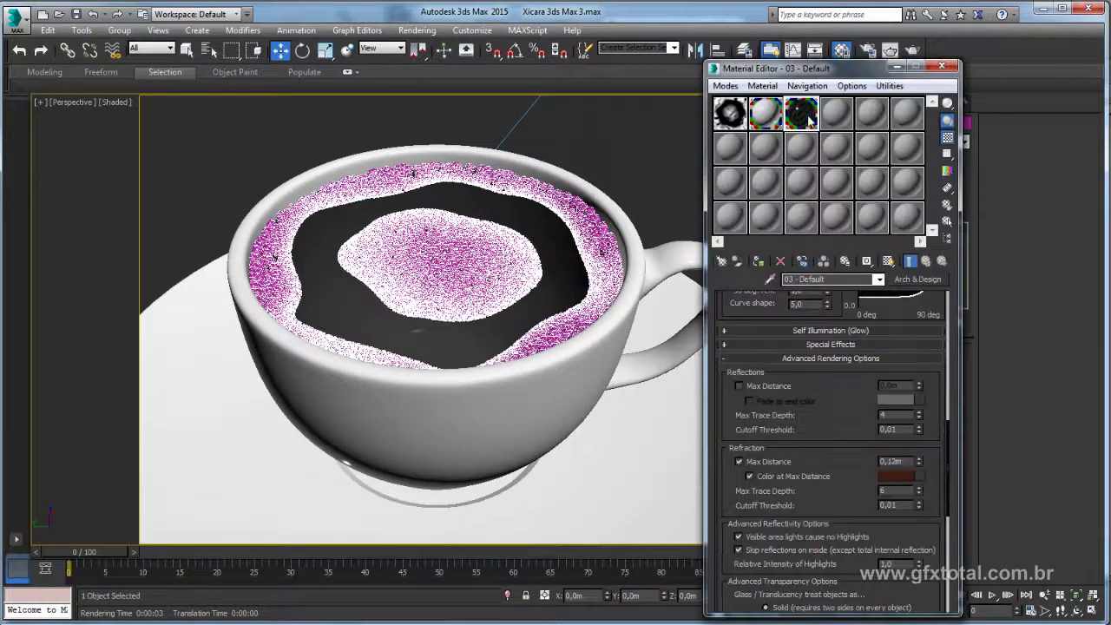
drag(812, 122, 838, 122)
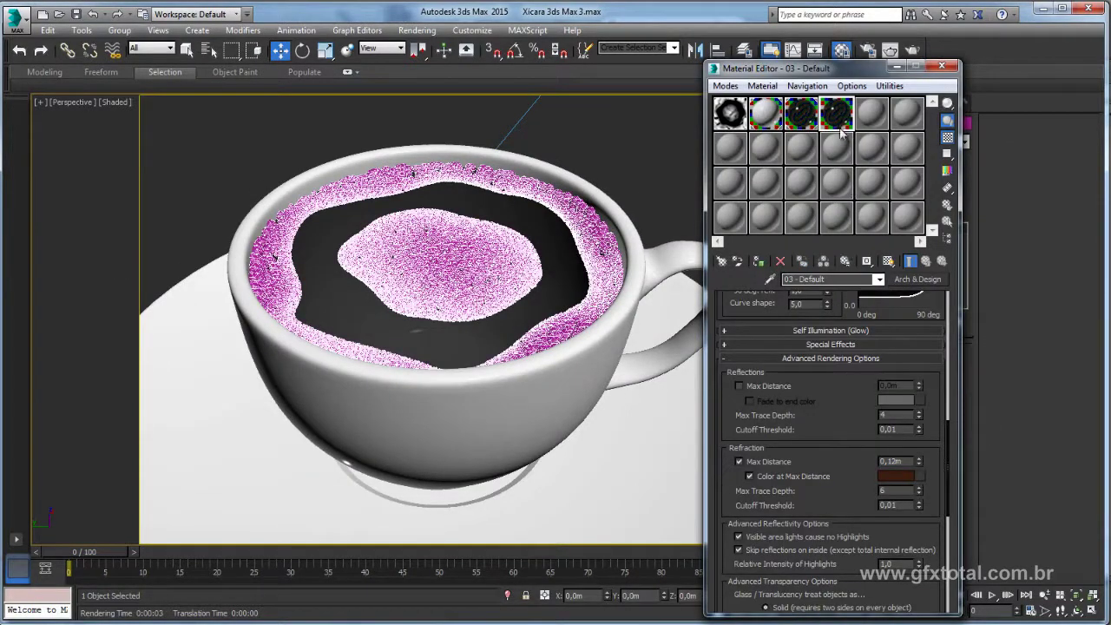
click(838, 280)
text(es)
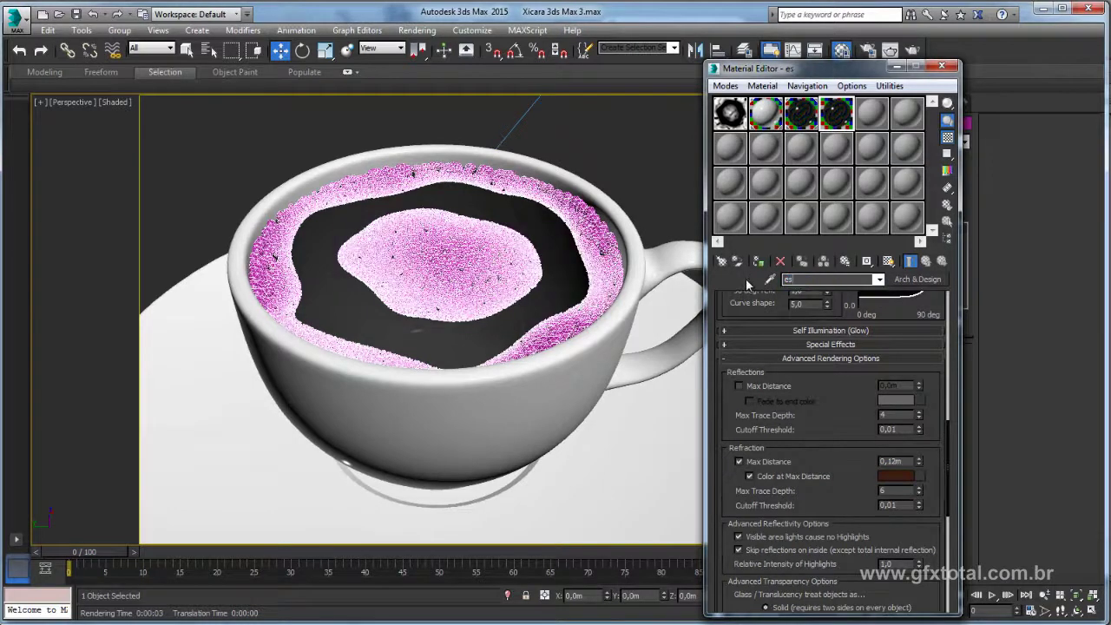
text(puma)
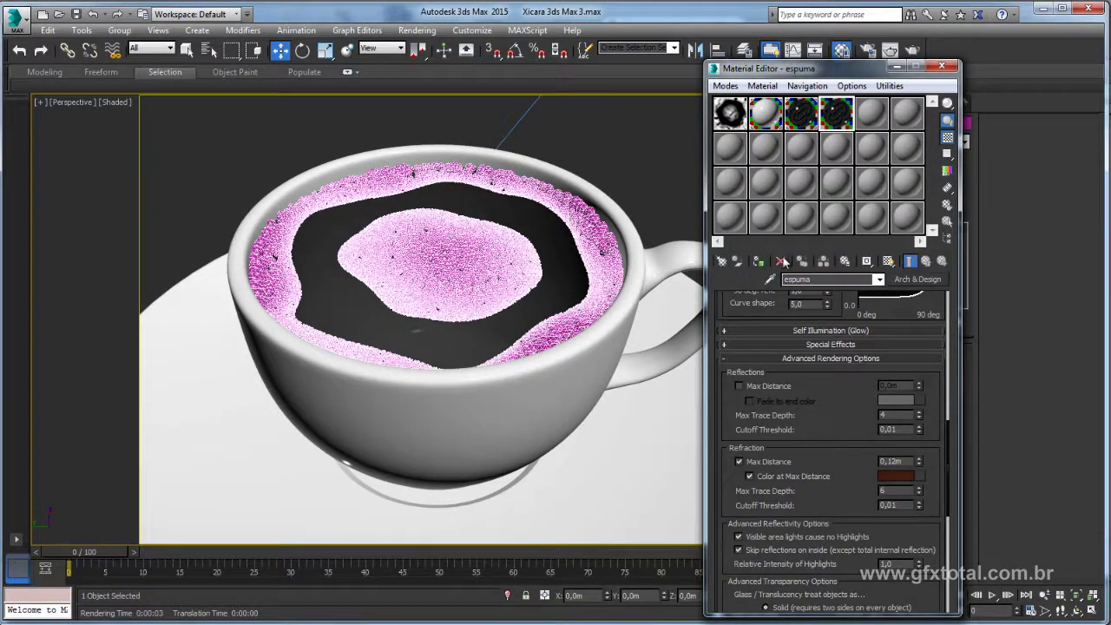
click(758, 261)
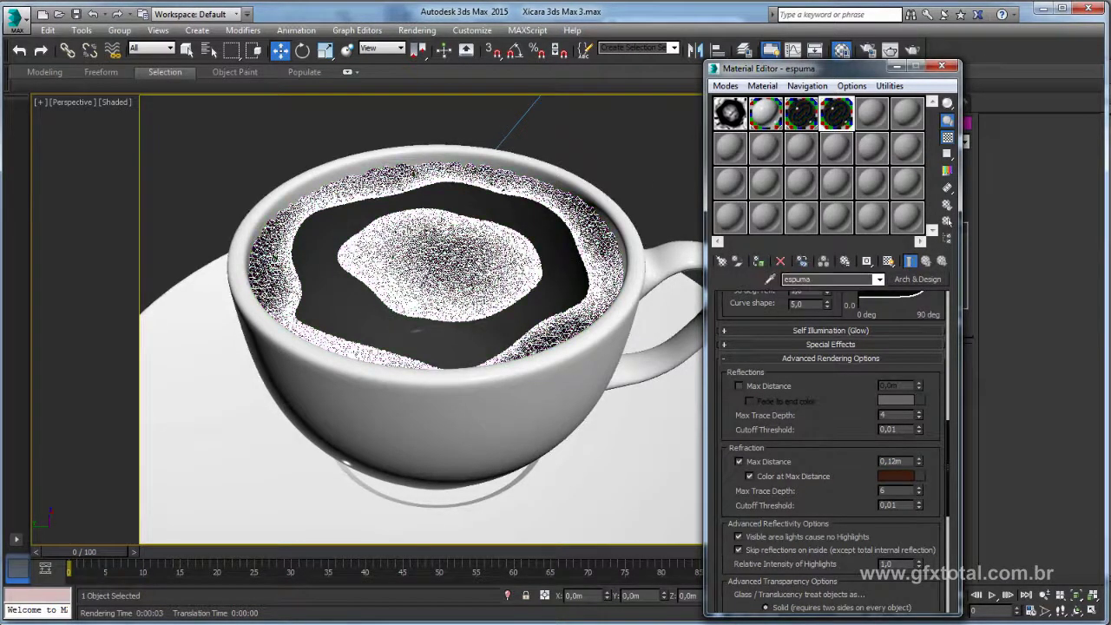
alt+middle_drag(636, 171, 650, 199)
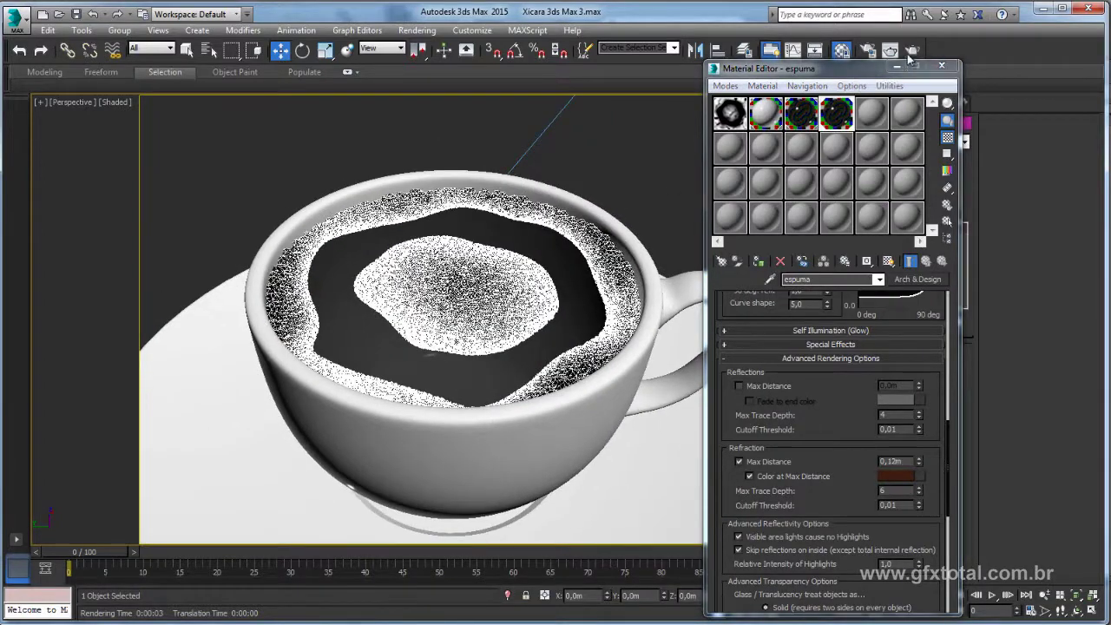
click(912, 51)
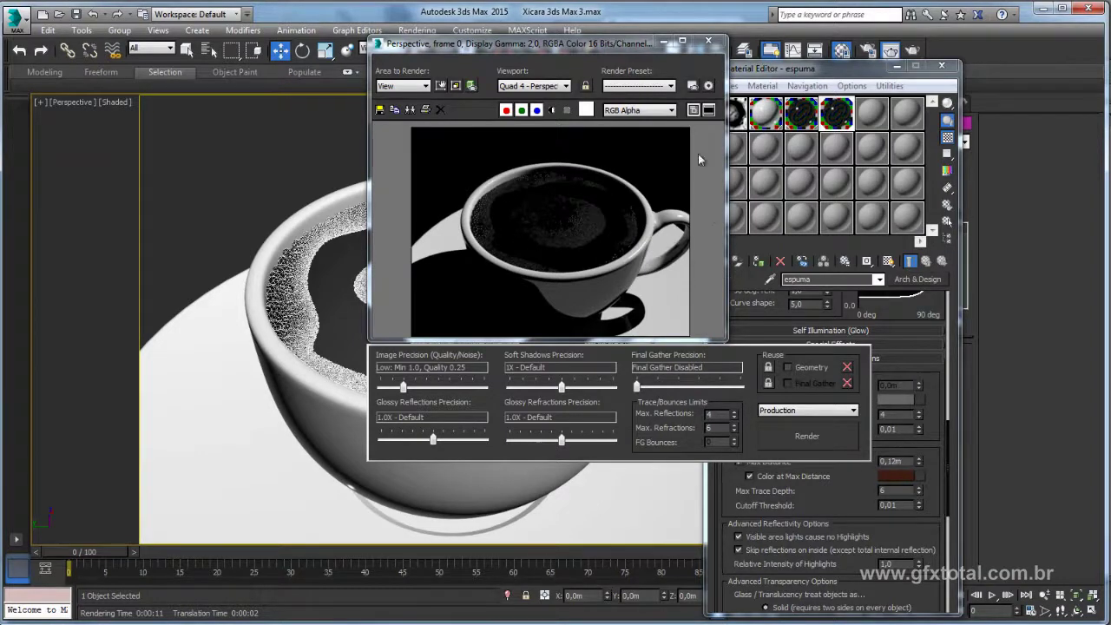
Step: Close the test render and make the espuma refraction colour lighter and warmer
click(664, 46)
drag(845, 328, 851, 388)
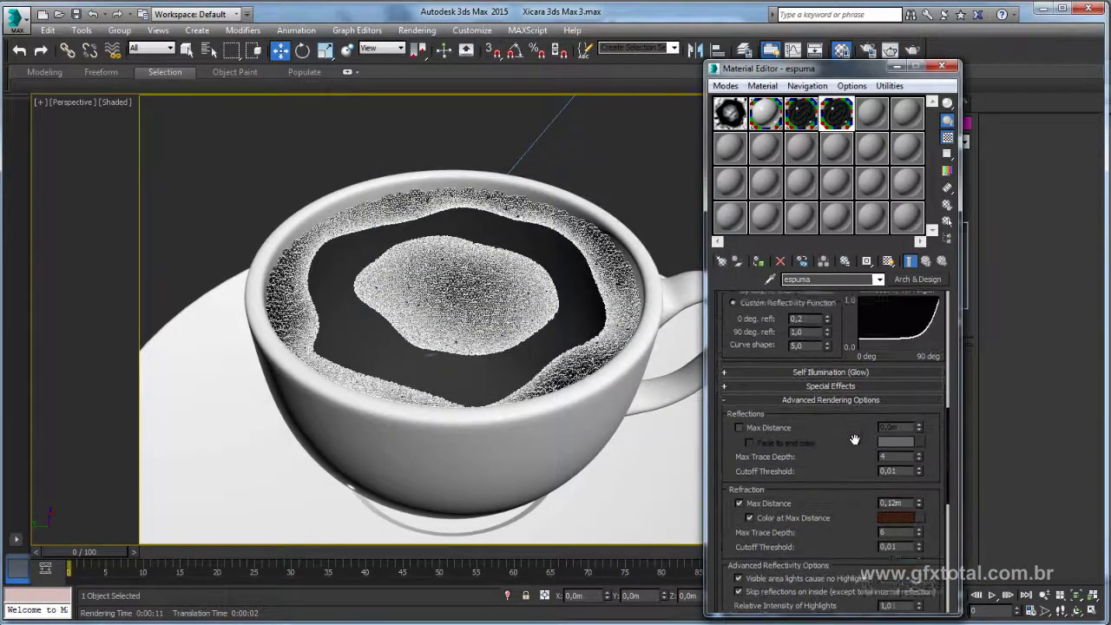
scroll(851, 389, down, 3)
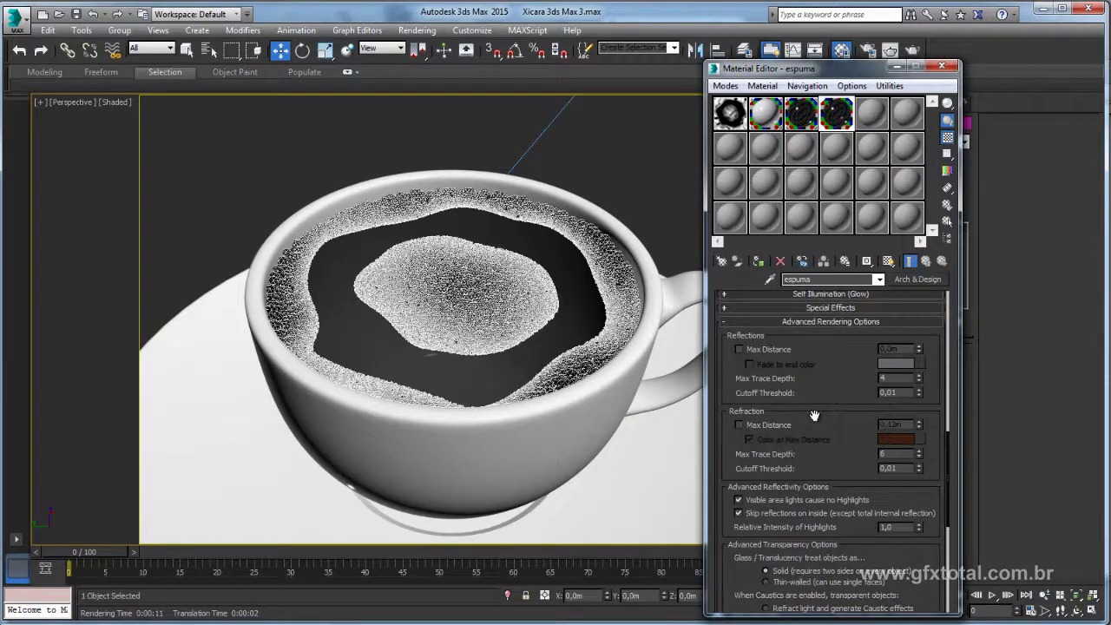
scroll(815, 416, up, 1)
scroll(842, 416, up, 7)
scroll(842, 408, up, 1)
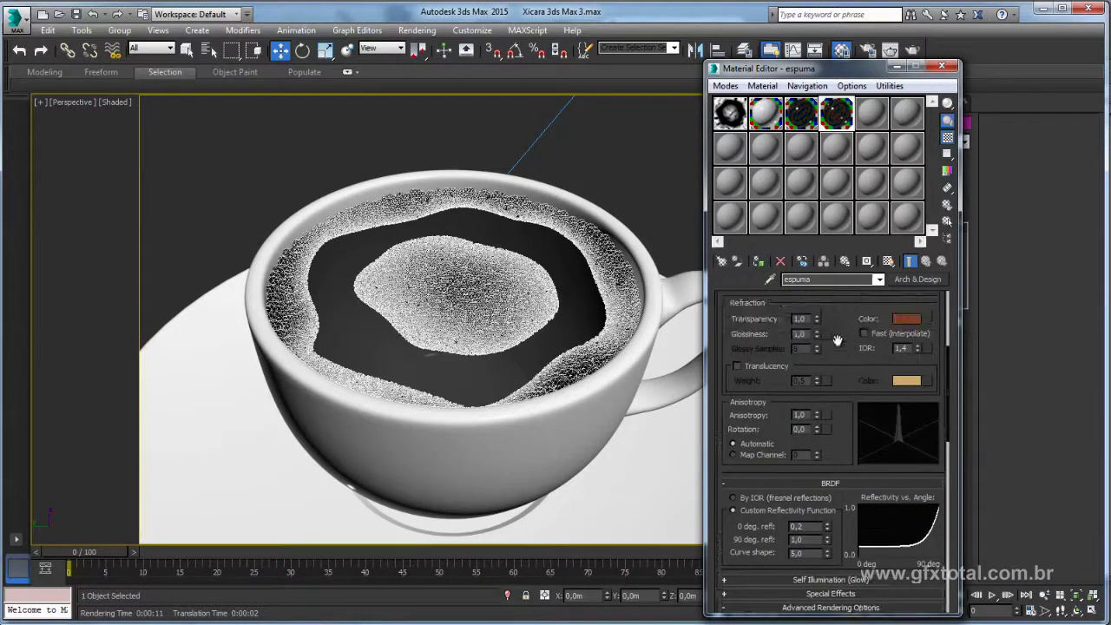
scroll(841, 340, up, 2)
click(907, 441)
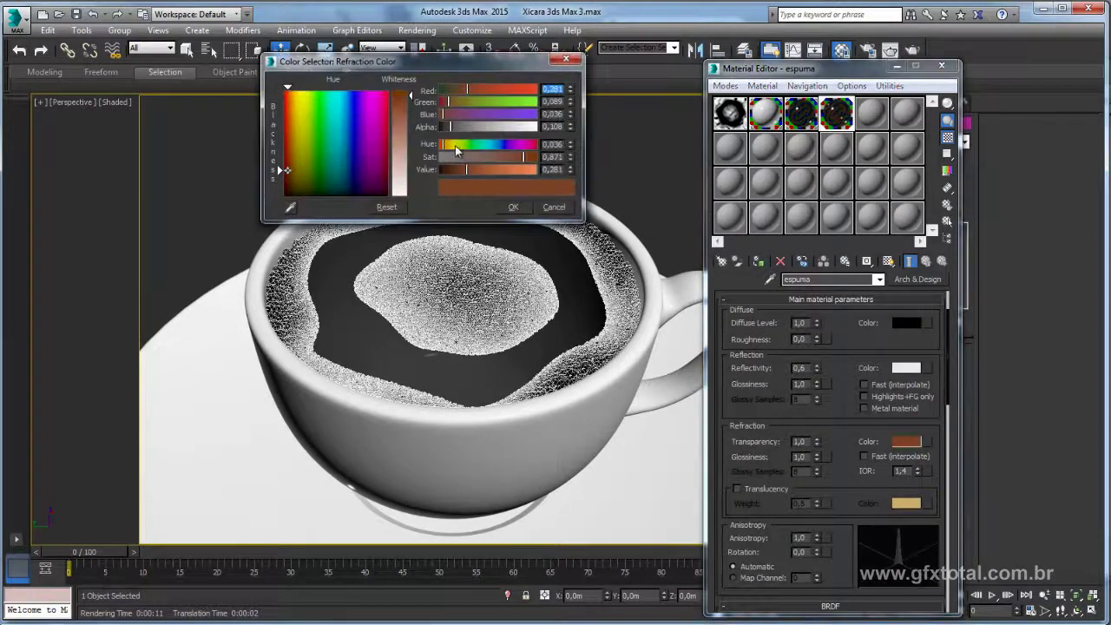
drag(455, 145, 446, 145)
click(473, 164)
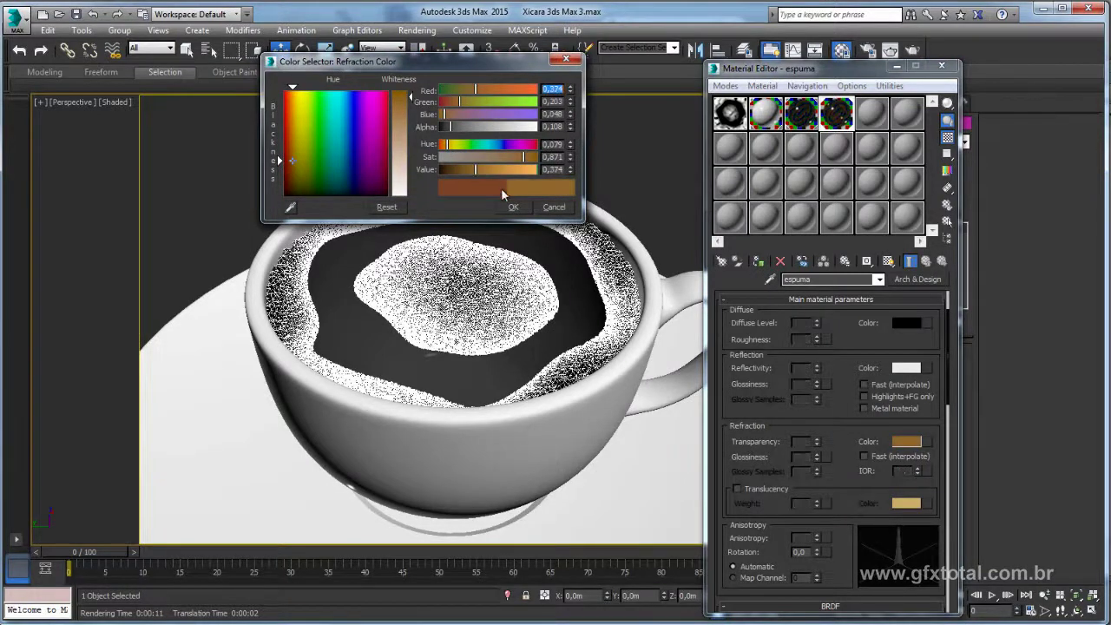
click(513, 207)
Step: Set the espuma IOR to 1.15 and show the material in an enlarged preview window
scroll(847, 321, down, 1)
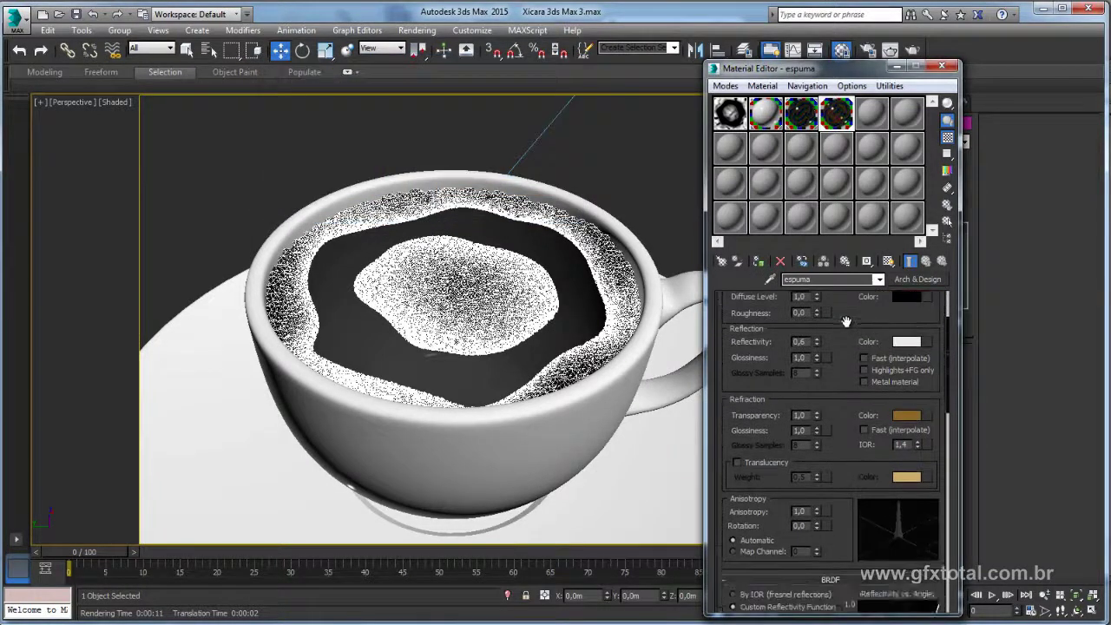
scroll(846, 322, down, 1)
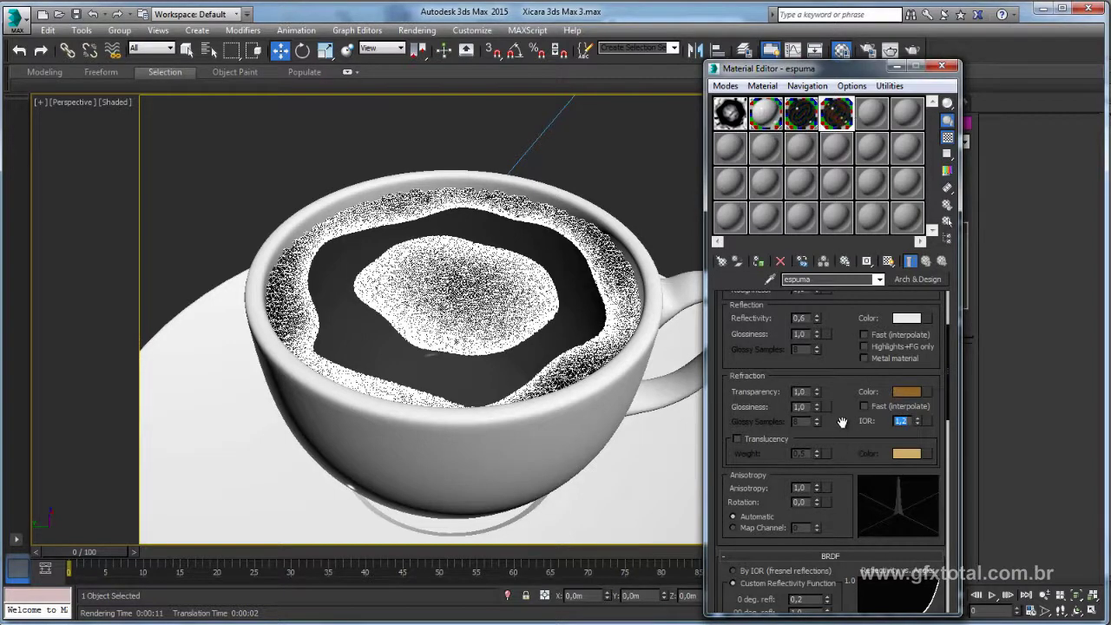
drag(843, 417, 849, 391)
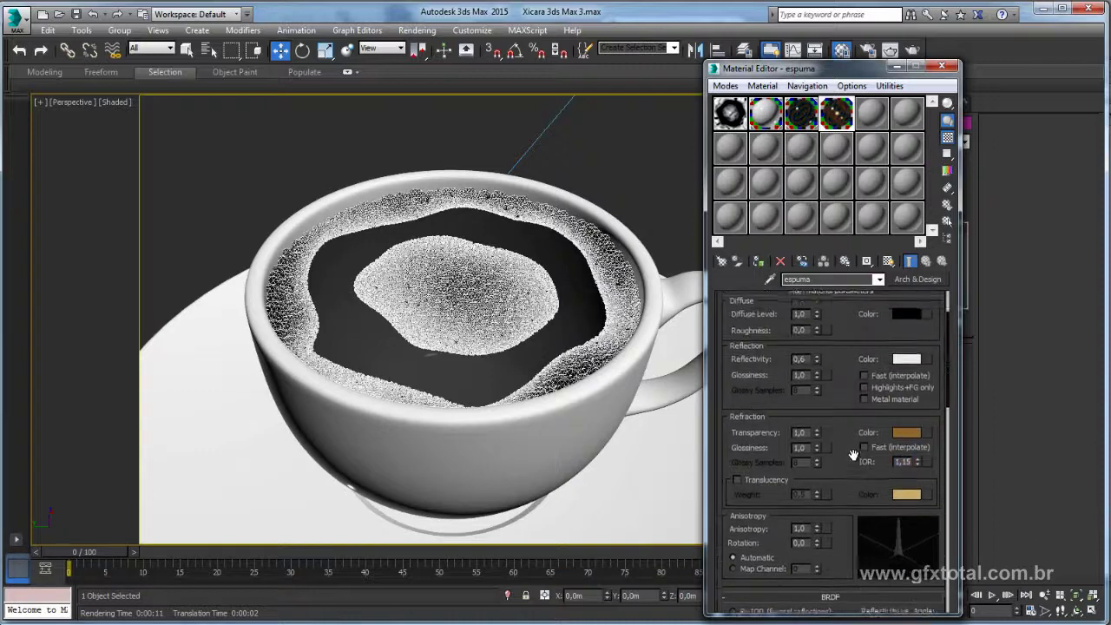
scroll(848, 391, up, 3)
scroll(848, 392, up, 2)
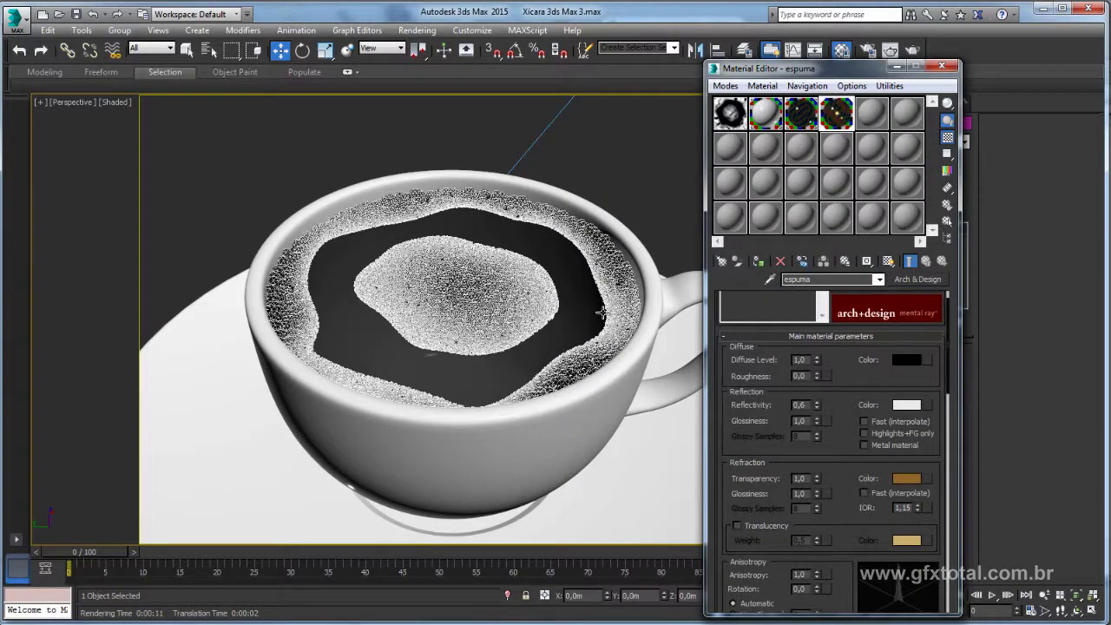
double_click(847, 116)
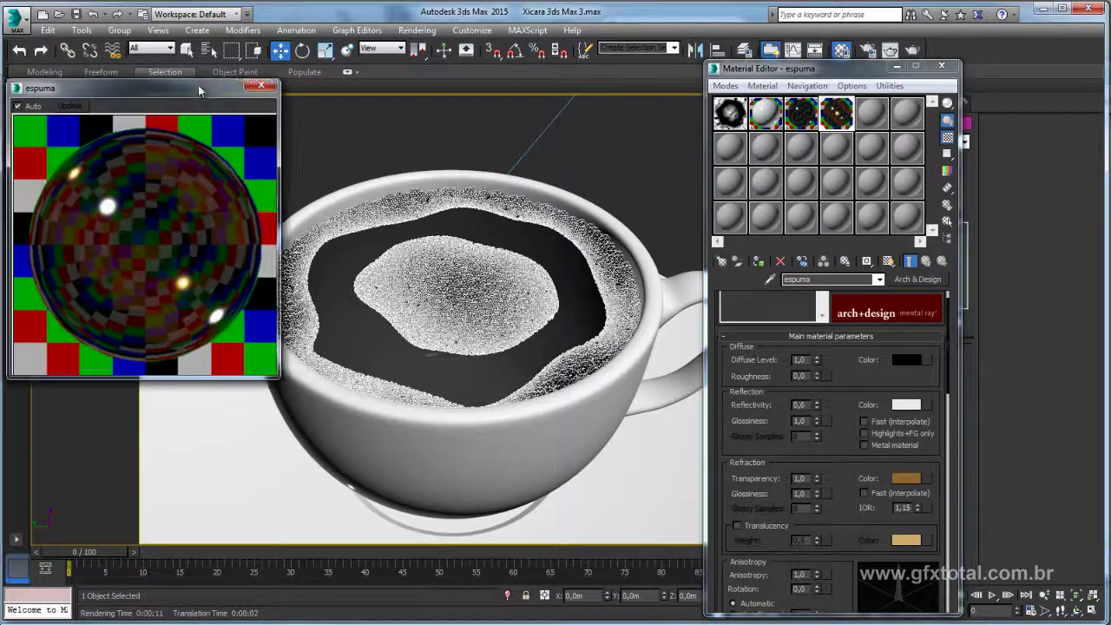
drag(139, 89, 174, 74)
Step: Shift the espuma reflection colour's hue toward orange
scroll(860, 399, up, 2)
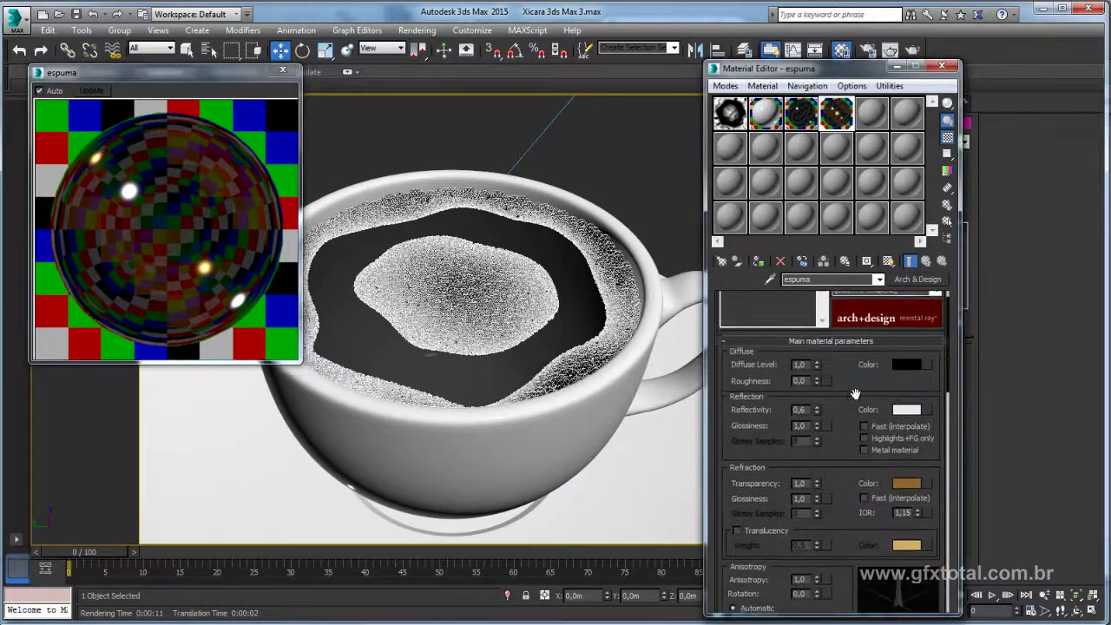
click(908, 416)
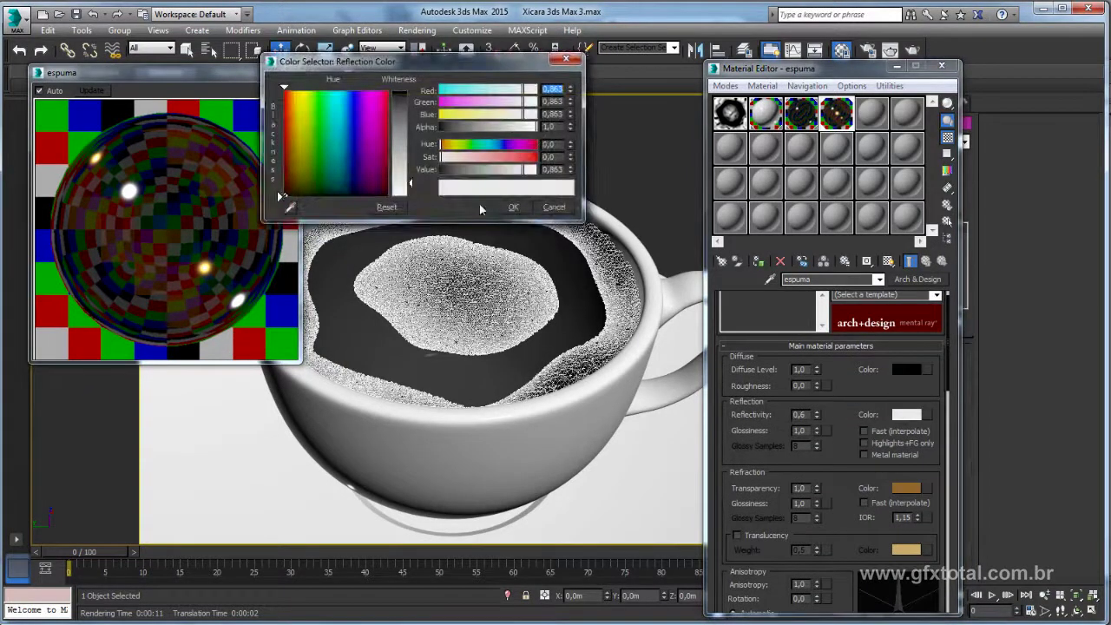
mouse_move(445, 146)
mouse_down()
mouse_move(517, 160)
mouse_move(447, 146)
mouse_up()
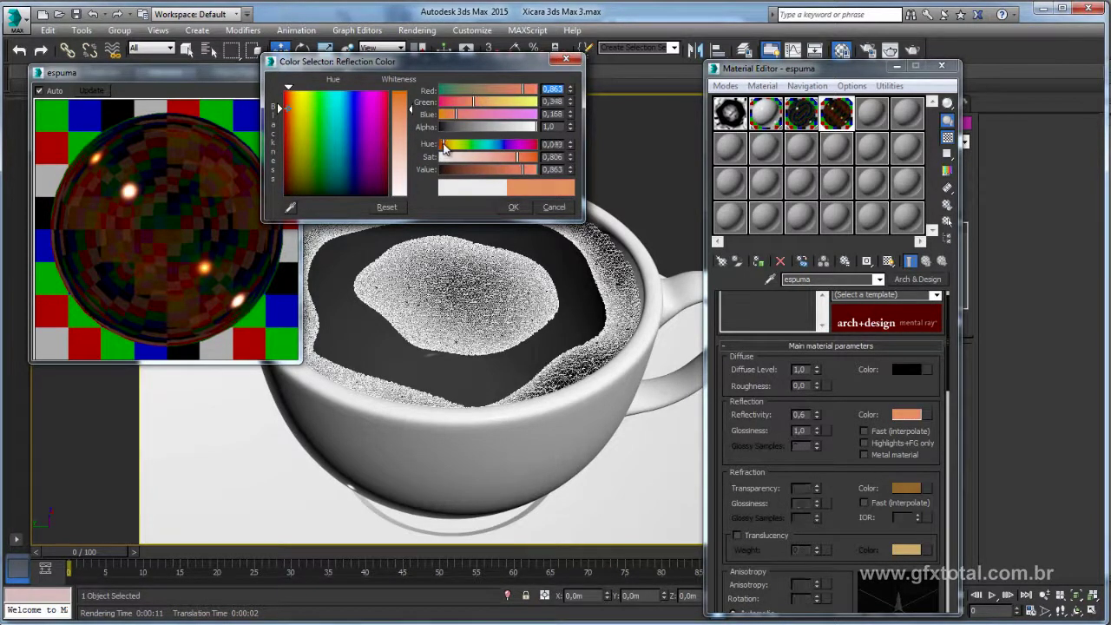
Step: Apply the light orange reflection colour, render a close-up of the foam rim, and close the frame
click(513, 207)
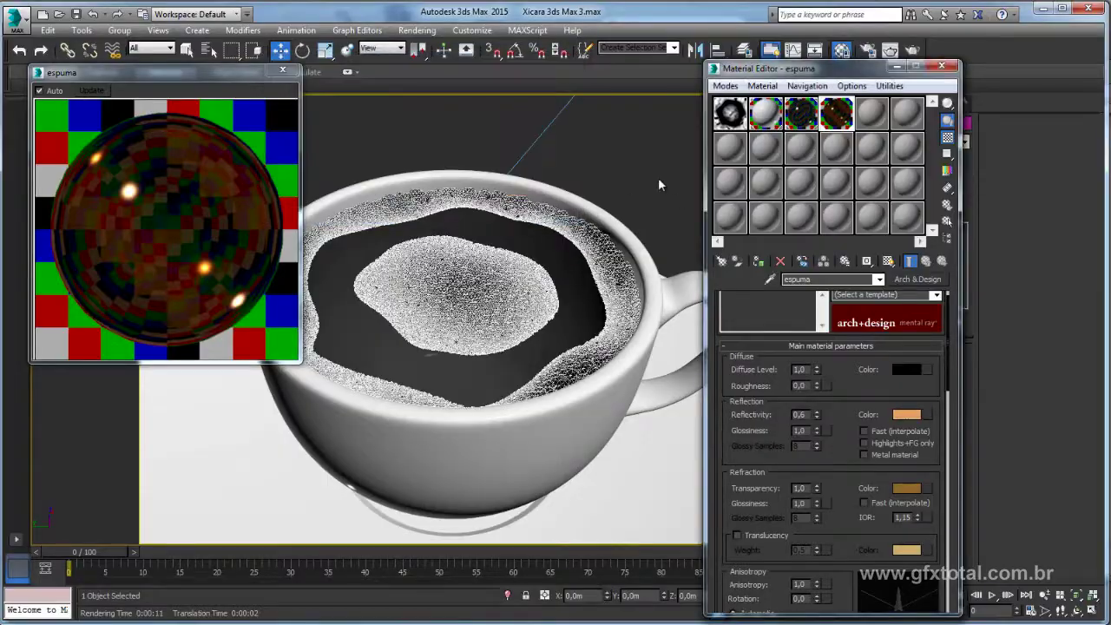
alt+middle_drag(379, 323, 397, 332)
scroll(398, 333, up, 5)
scroll(398, 333, up, 5)
scroll(425, 269, down, 4)
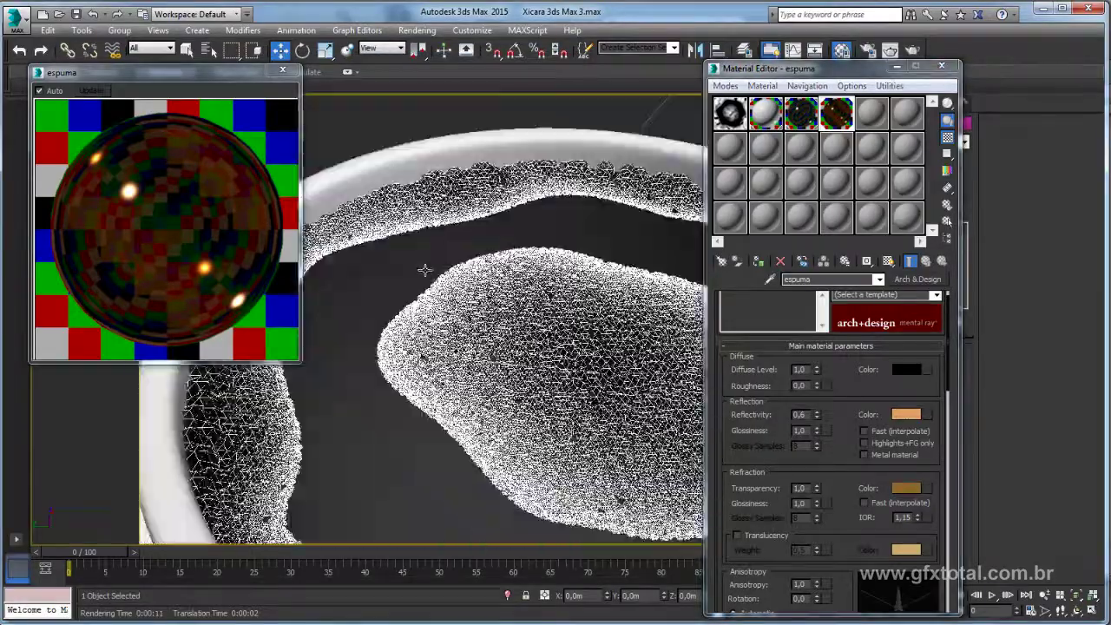
scroll(488, 341, up, 3)
scroll(481, 288, up, 3)
alt+middle_drag(528, 293, 514, 246)
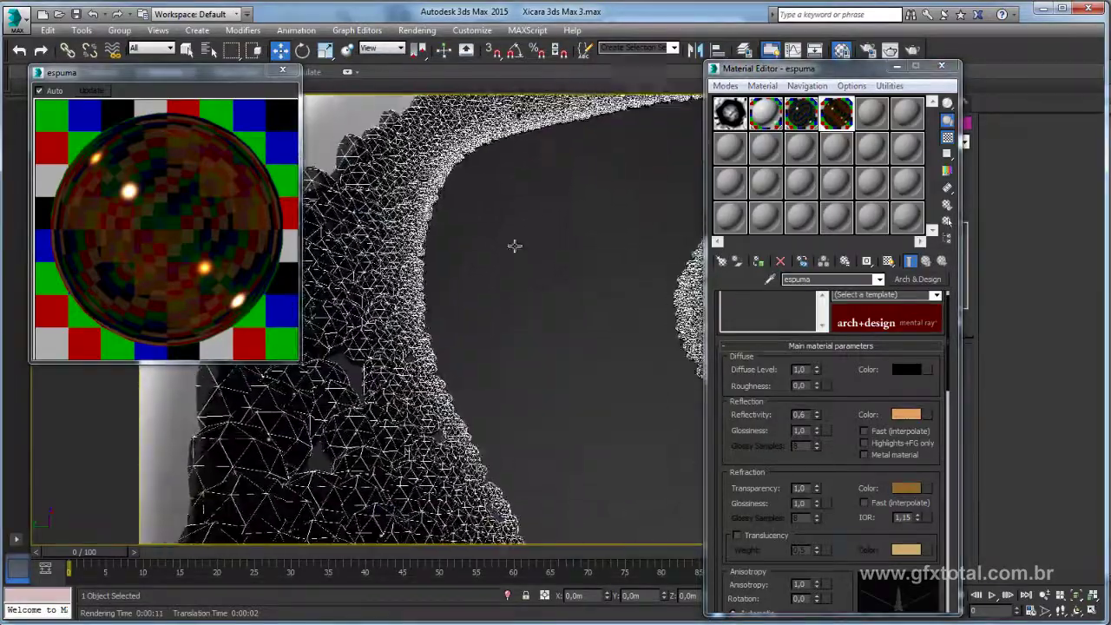
click(914, 50)
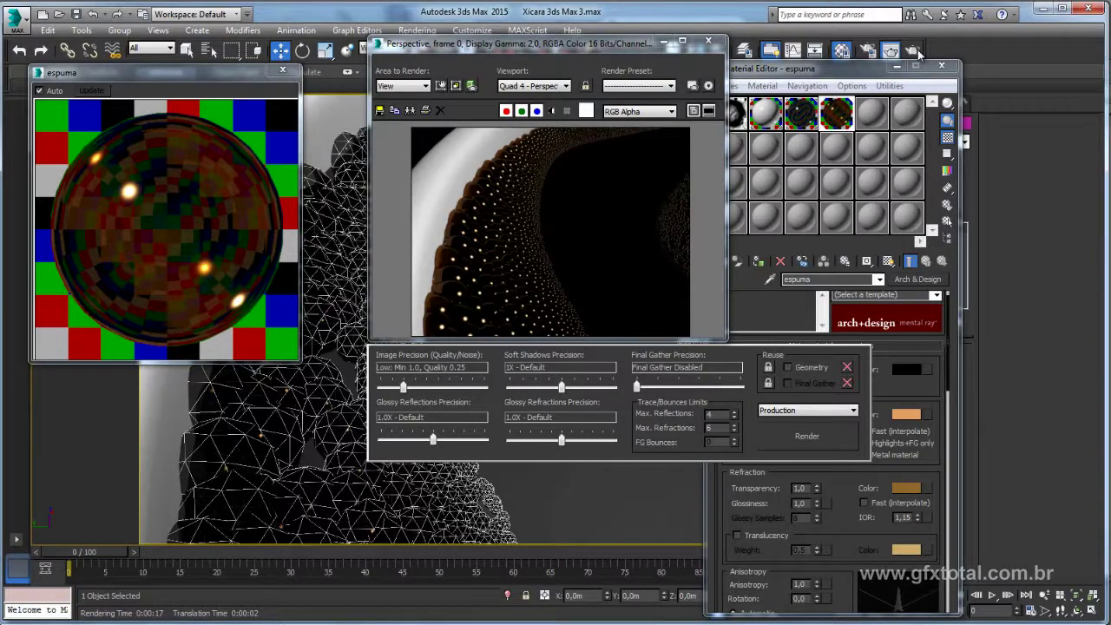
click(711, 43)
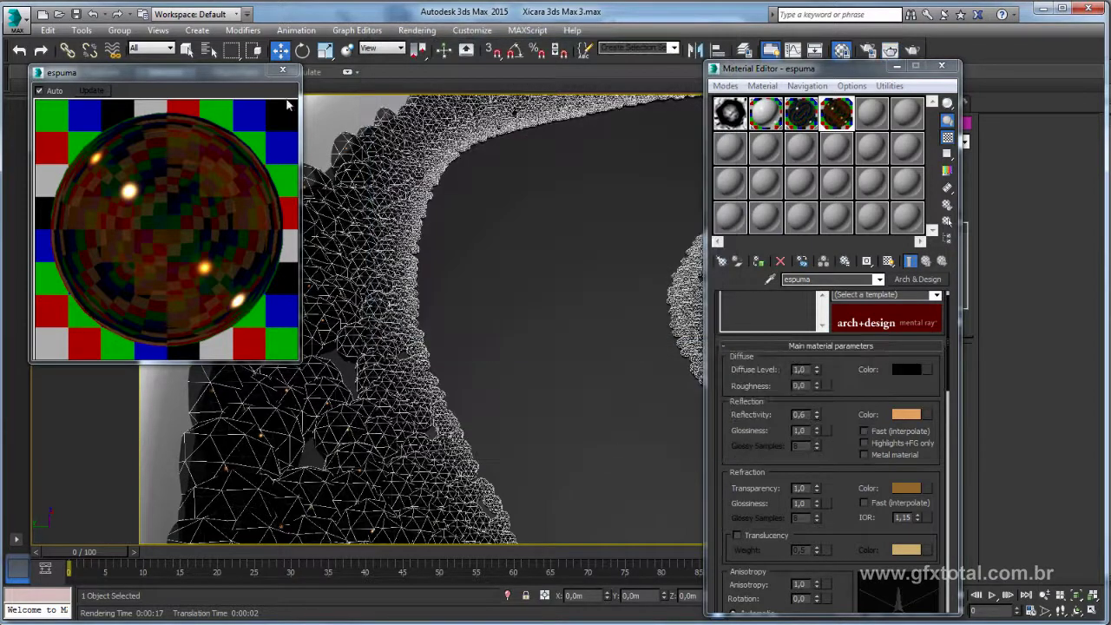
Step: Close the enlarged espuma preview, re-render the foam close-up, and close the render window
click(283, 73)
drag(841, 483, 828, 146)
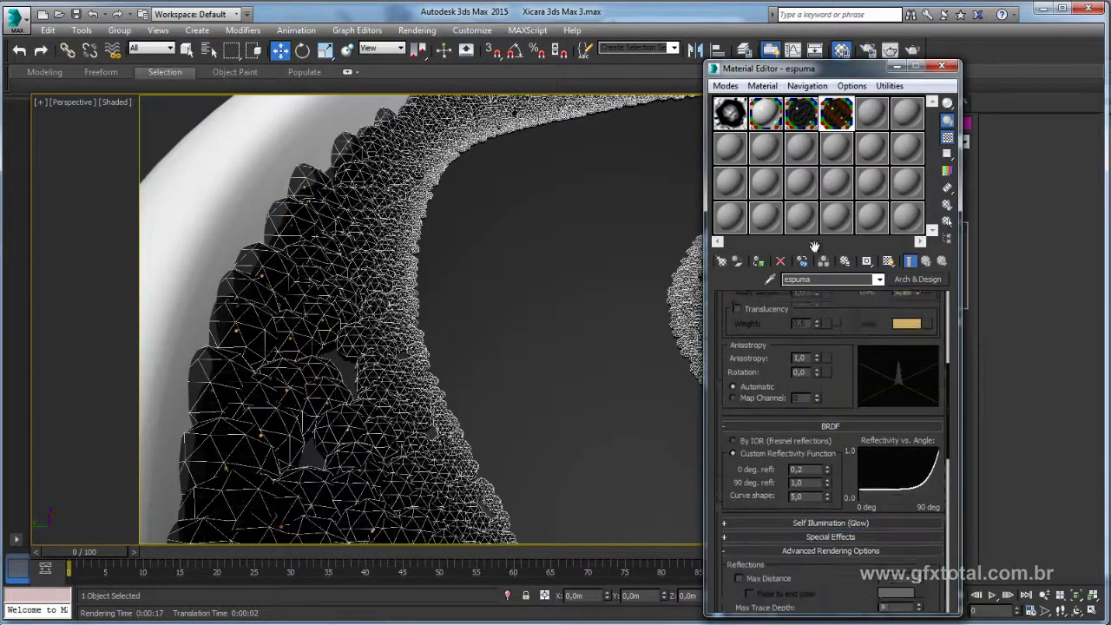
scroll(839, 531, down, 1)
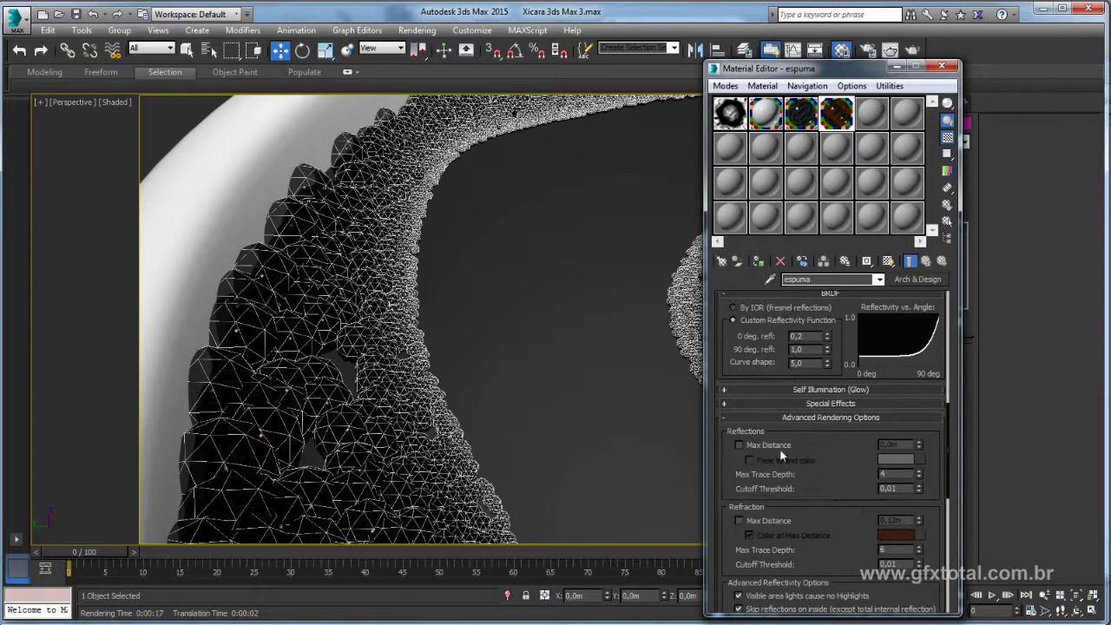
click(891, 51)
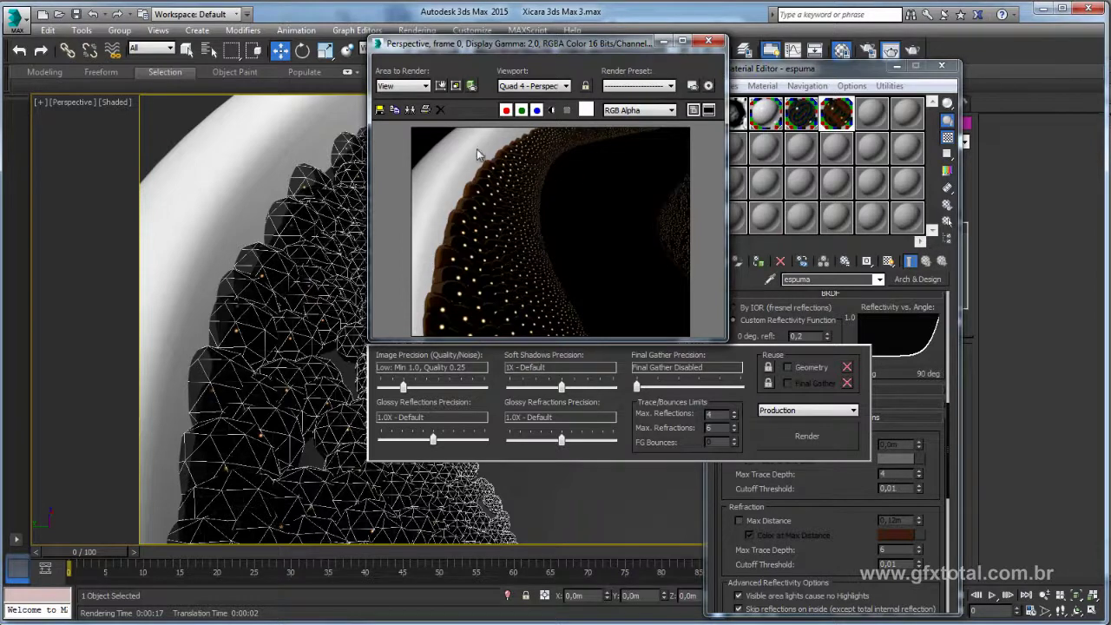
click(708, 40)
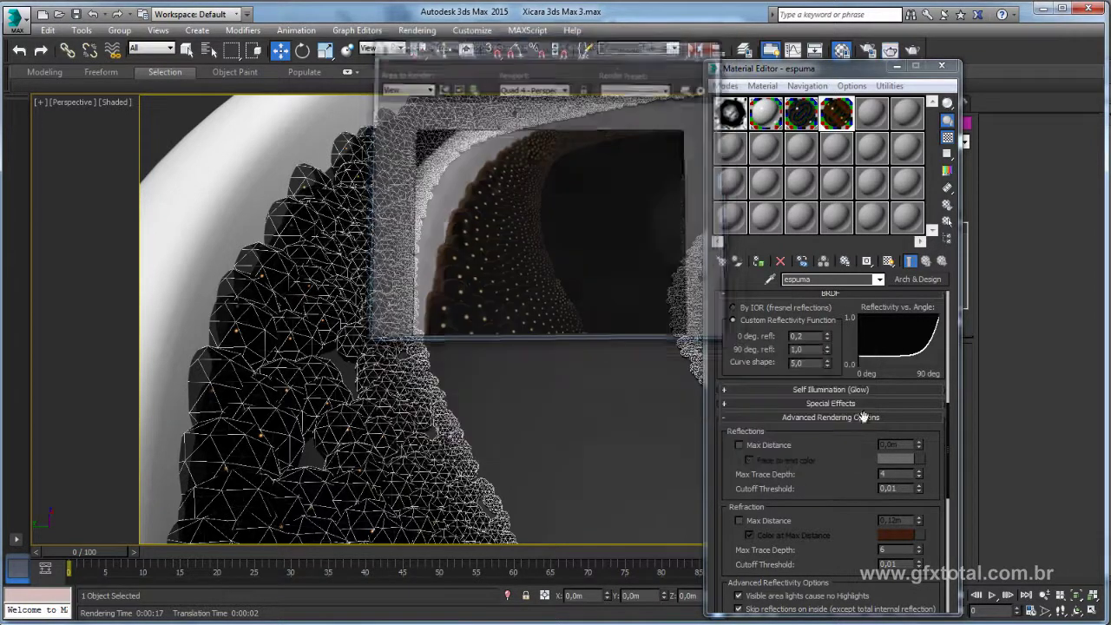
mouse_move(852, 556)
mouse_down()
mouse_move(852, 280)
mouse_move(853, 415)
mouse_up()
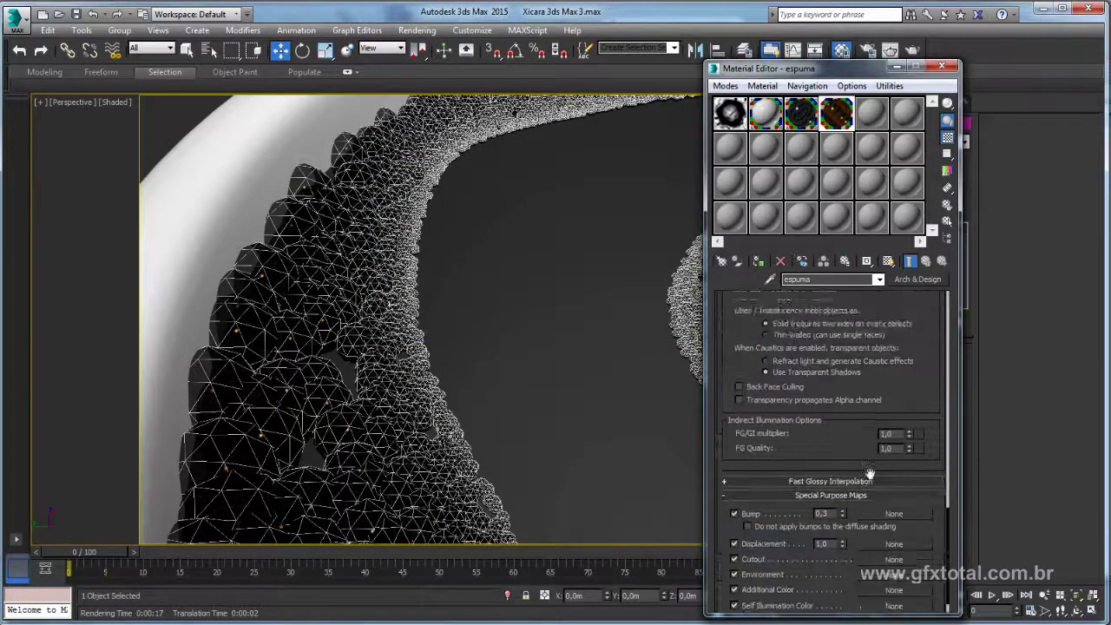
drag(854, 374, 851, 473)
scroll(810, 422, up, 2)
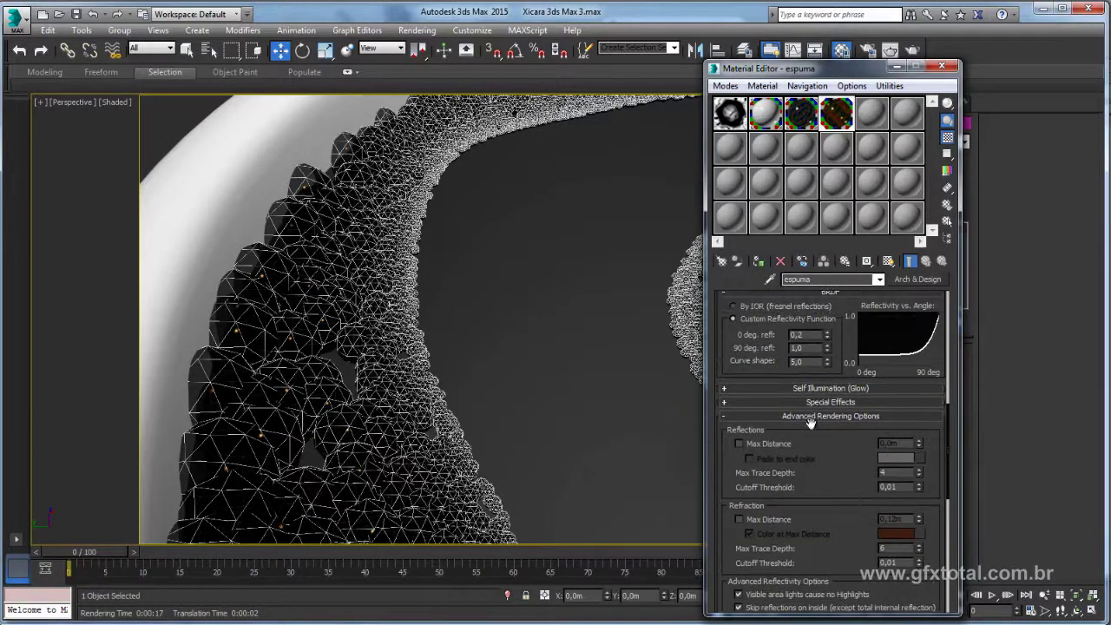
Step: Expand Special Effects and enable Ambient Occlusion on espuma with 0,06m max distance
click(777, 402)
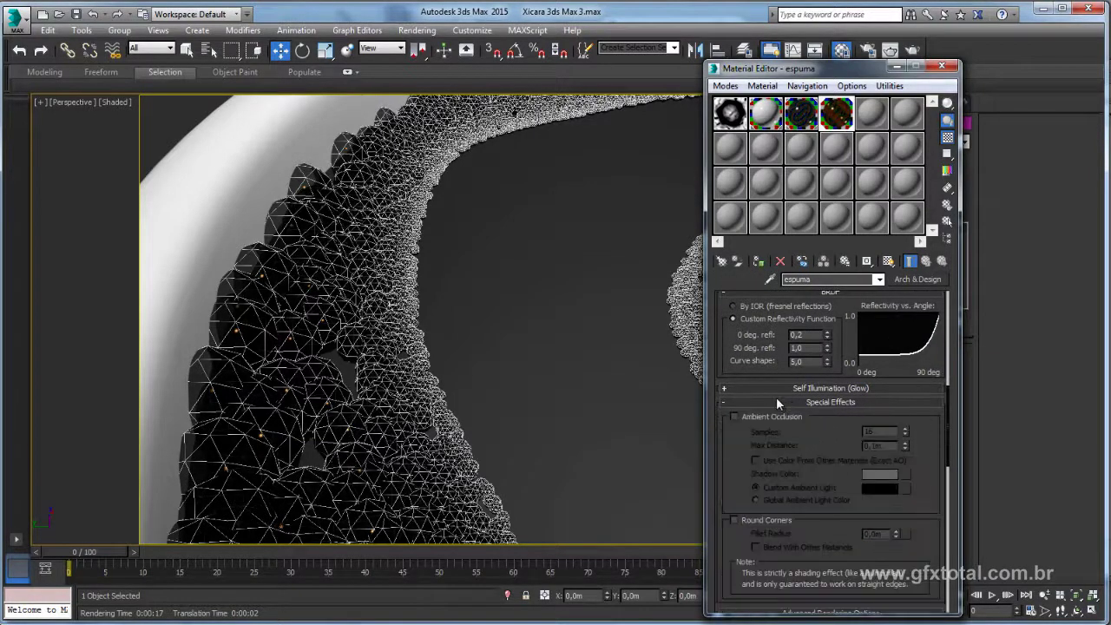
click(735, 417)
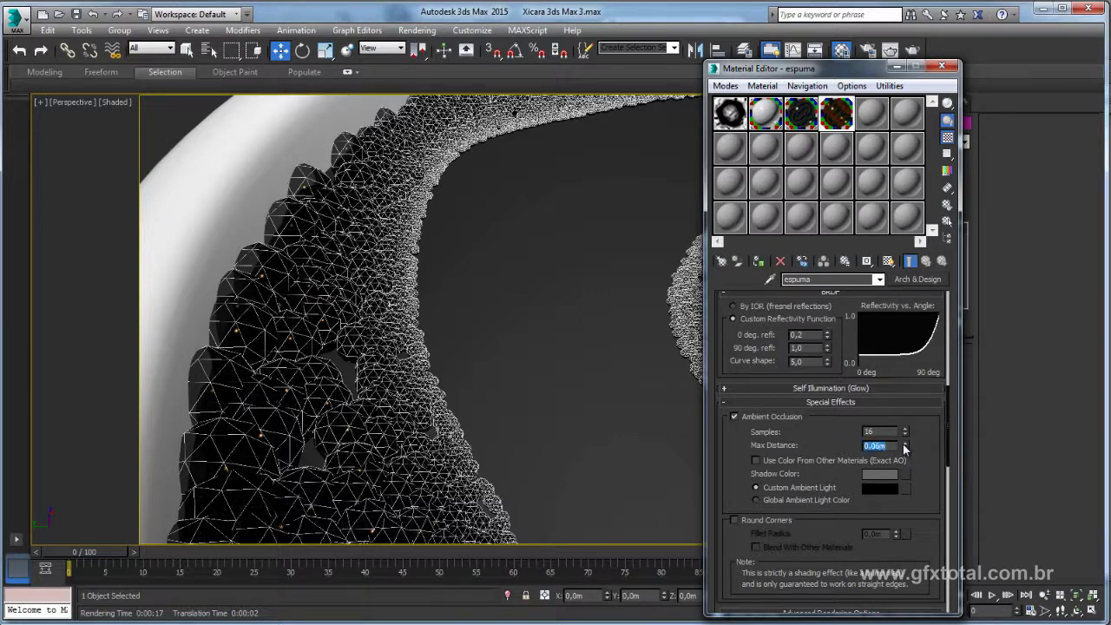
scroll(937, 452, down, 2)
scroll(868, 451, up, 3)
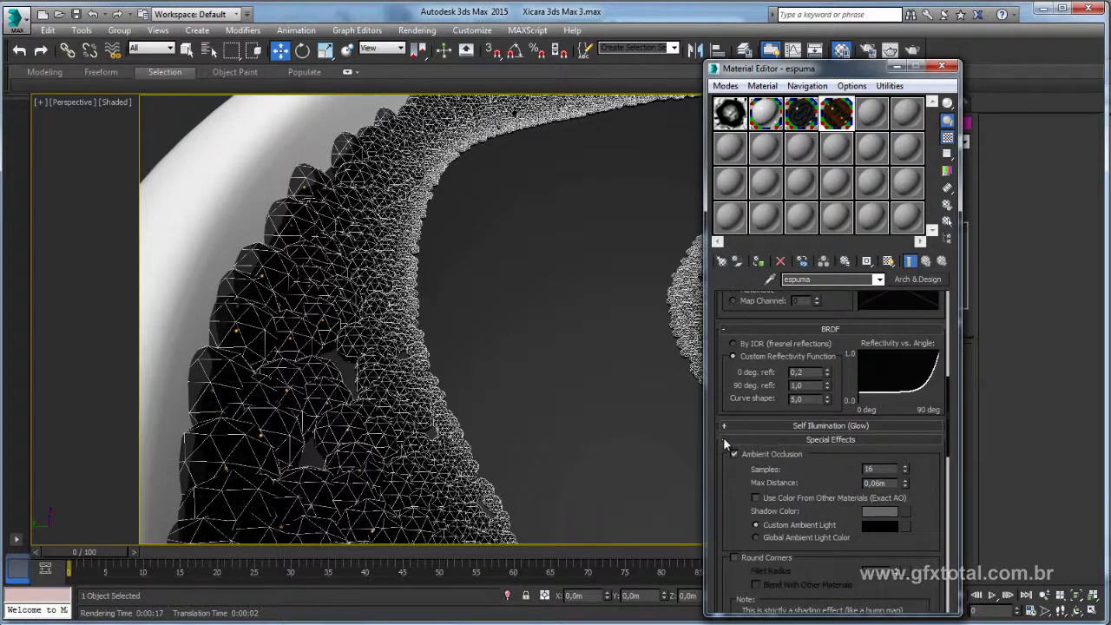
scroll(730, 448, down, 2)
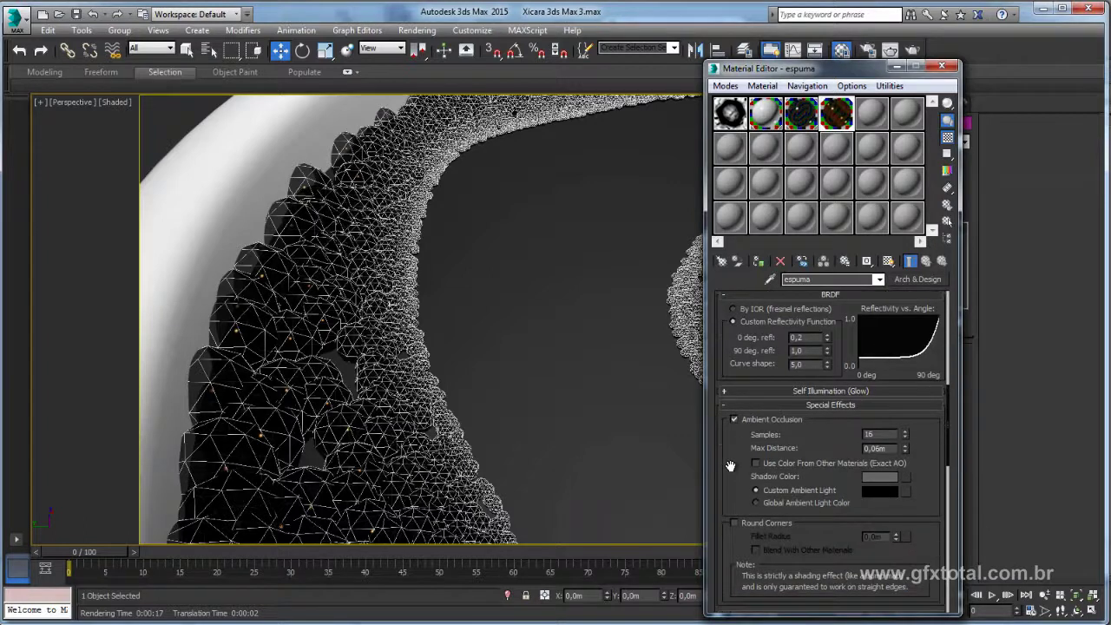
drag(731, 448, 743, 425)
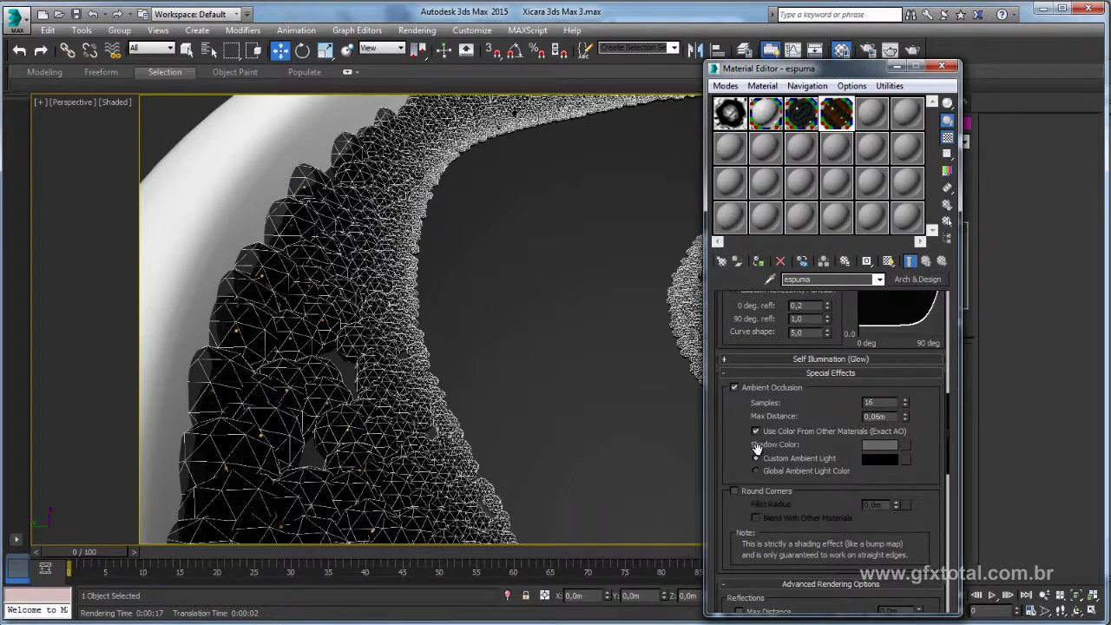
Step: Keep the espuma's AO shadow colour brown, close the material editor and run a test render
click(880, 445)
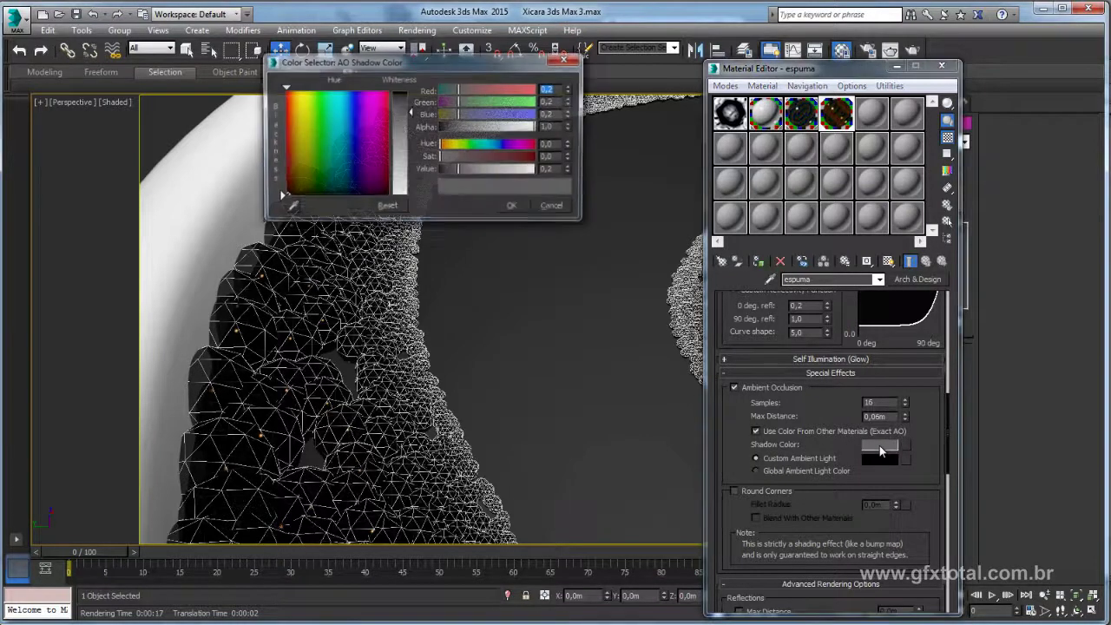
mouse_move(466, 171)
mouse_down()
mouse_move(444, 170)
mouse_move(537, 159)
mouse_up()
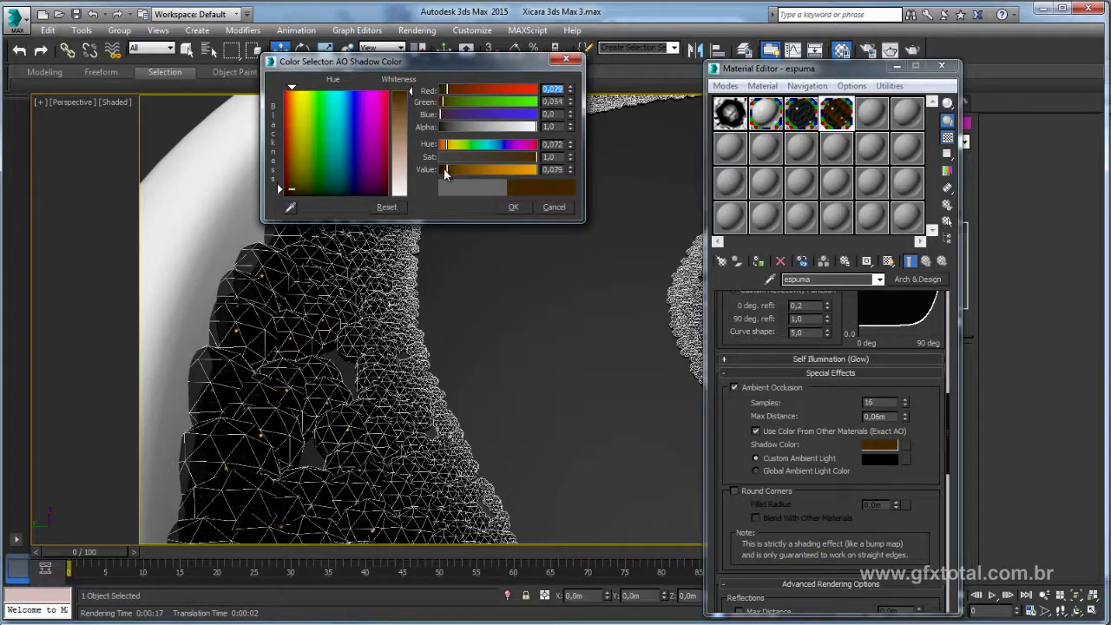
drag(445, 171, 451, 170)
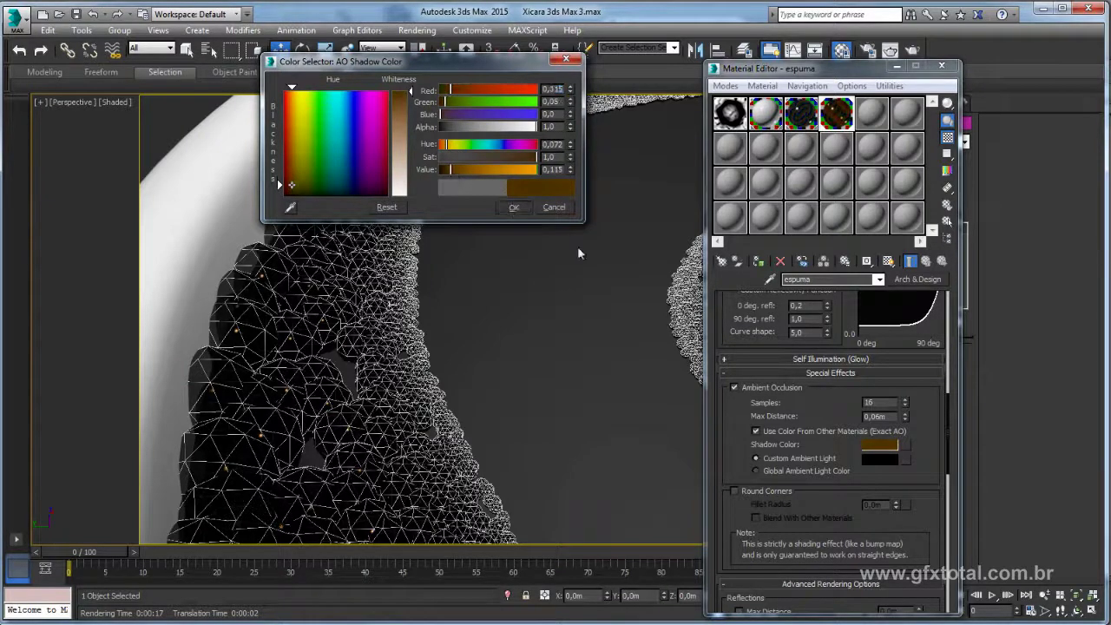
key(Return)
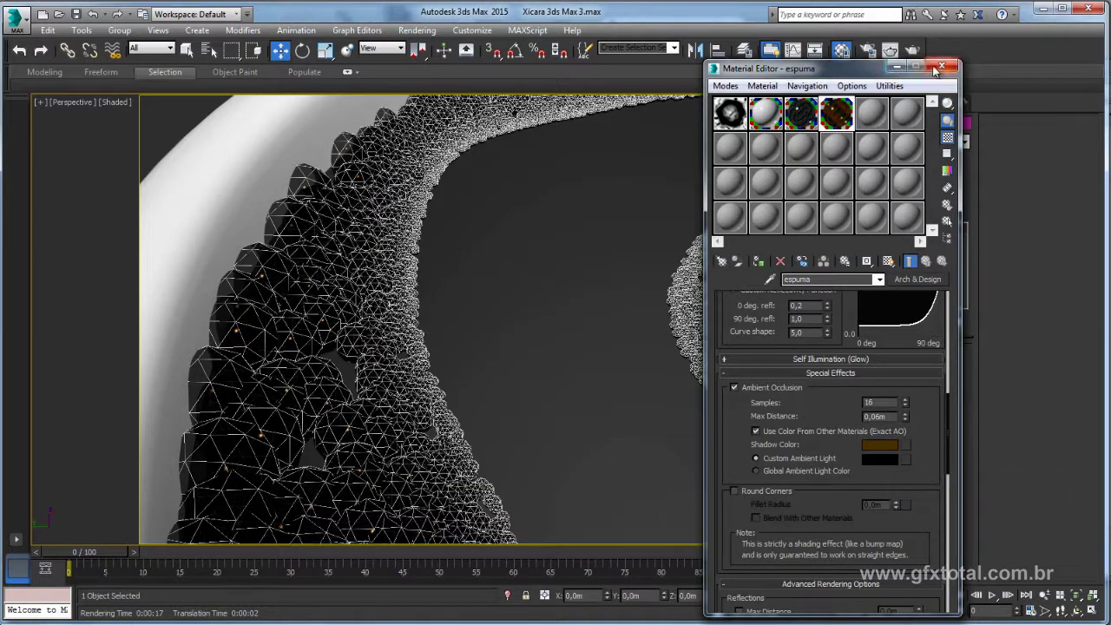
click(941, 66)
click(912, 52)
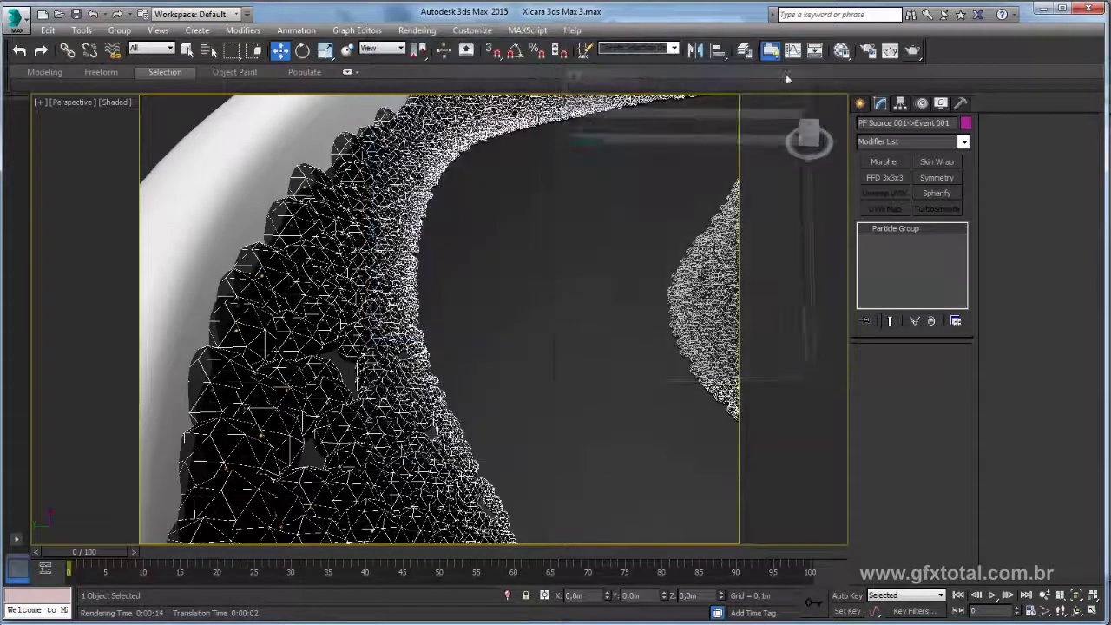
Step: Add a photometric mr Sky Portal light, drawn as a rectangle beside the cup
scroll(603, 295, down, 5)
scroll(625, 319, down, 5)
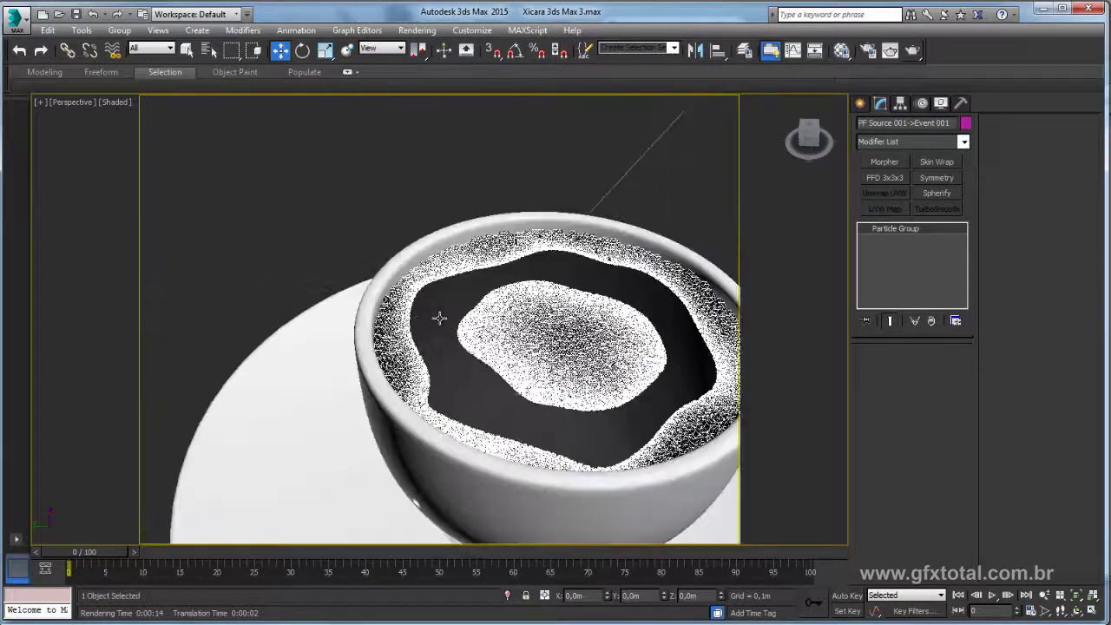
scroll(599, 326, down, 5)
alt+middle_drag(535, 321, 615, 337)
drag(670, 249, 444, 126)
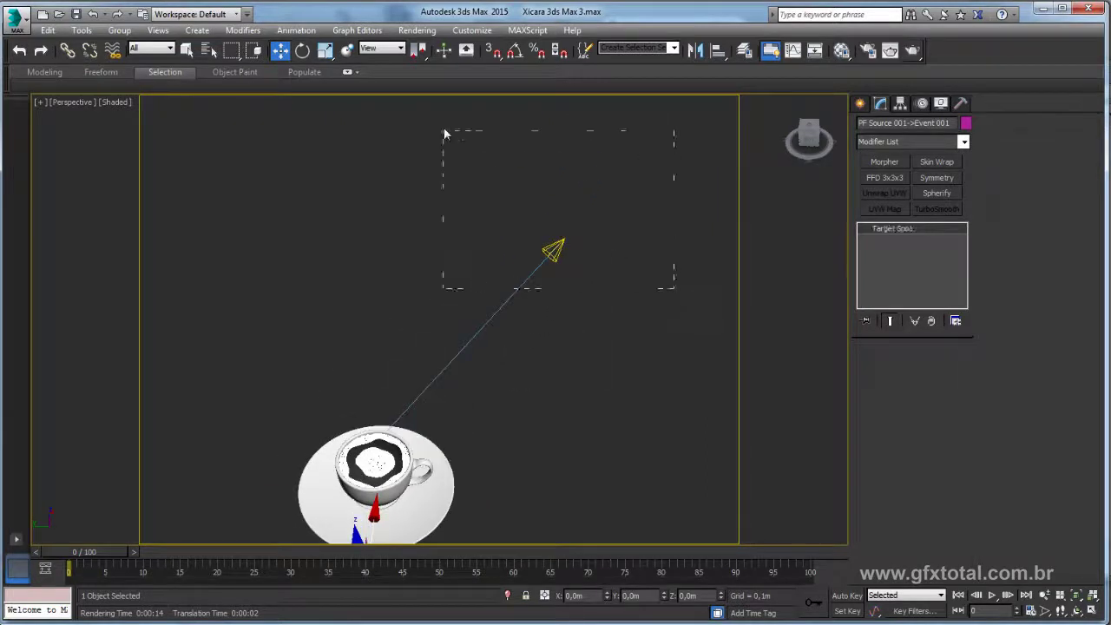
mouse_move(444, 127)
alt+middle_down()
mouse_move(509, 339)
mouse_move(596, 192)
alt+middle_up()
click(860, 104)
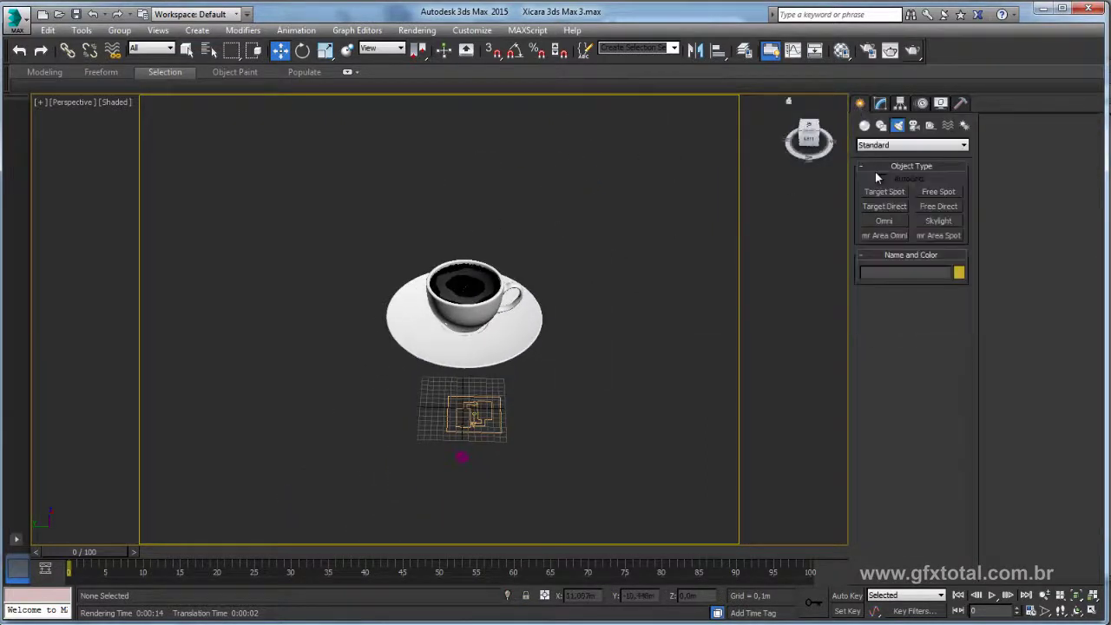
click(911, 145)
click(890, 161)
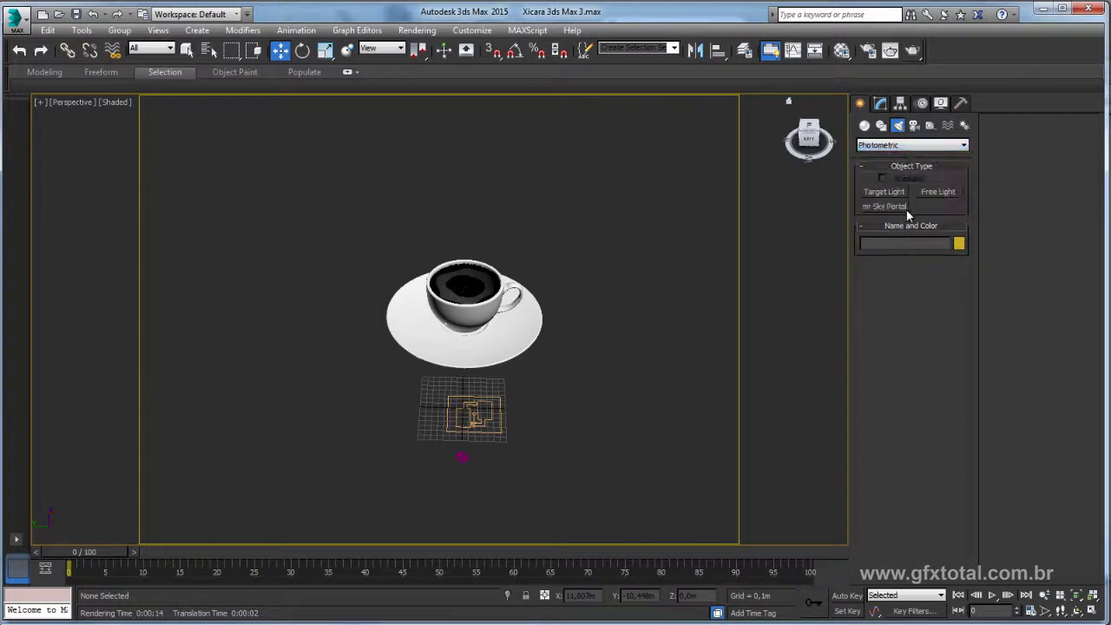
click(885, 207)
drag(585, 287, 846, 389)
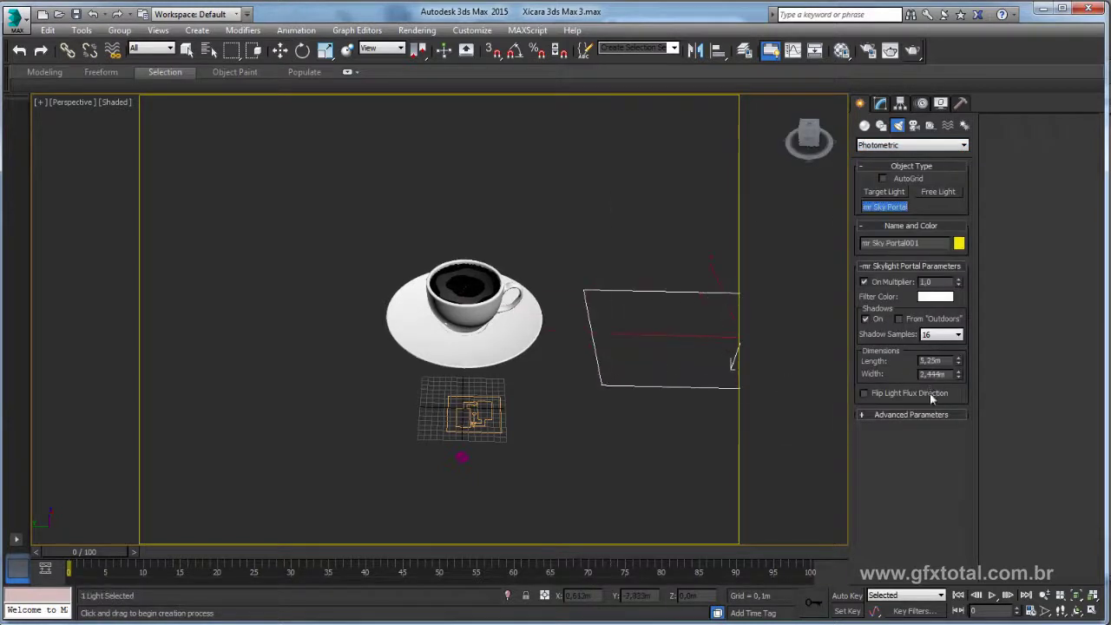
Step: Rotate the sky portal so it tilts to face the cup
mouse_move(559, 364)
middle_down()
mouse_move(353, 386)
mouse_move(513, 236)
middle_up()
scroll(353, 386, down, 3)
key(w)
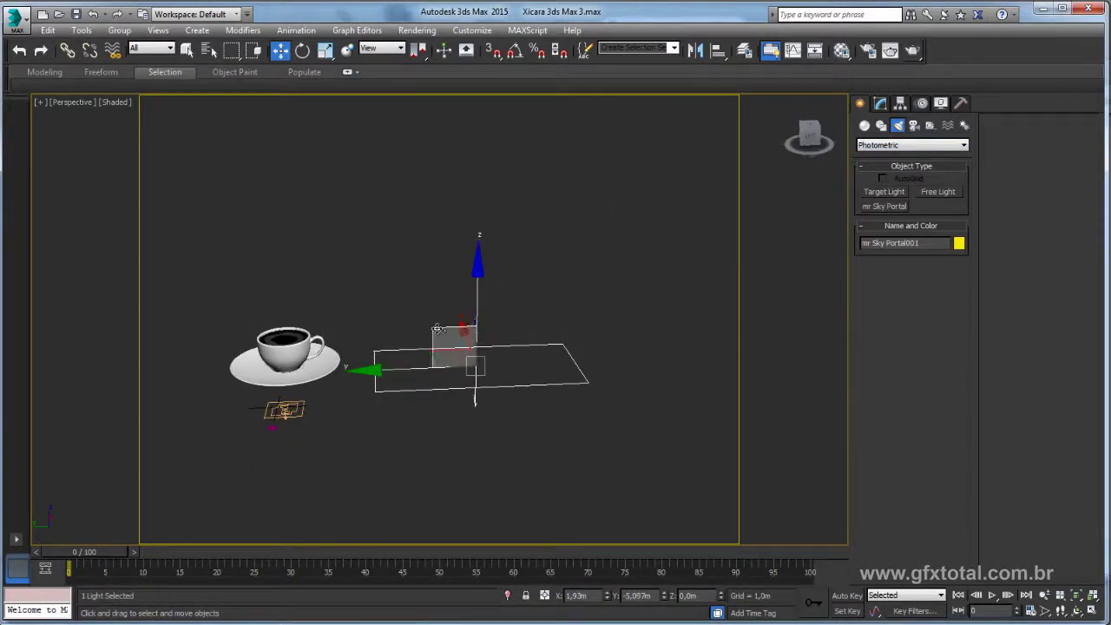
key(e)
drag(514, 172, 578, 226)
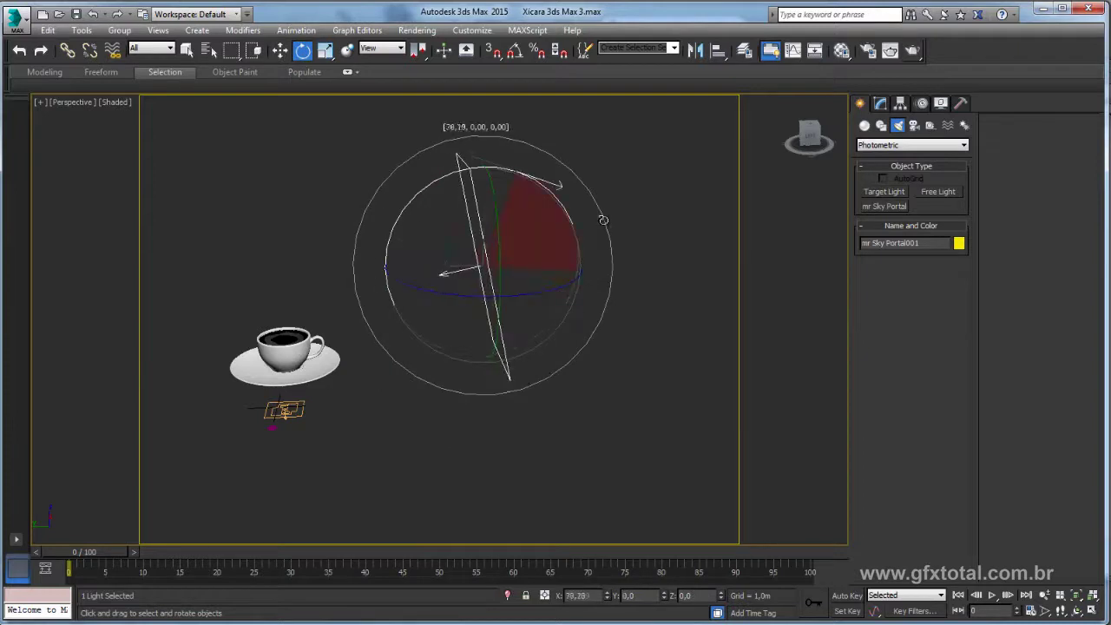
middle_drag(318, 217, 439, 249)
Step: Switch the viewport to Realistic shading and shift the sky portal slightly right
click(112, 102)
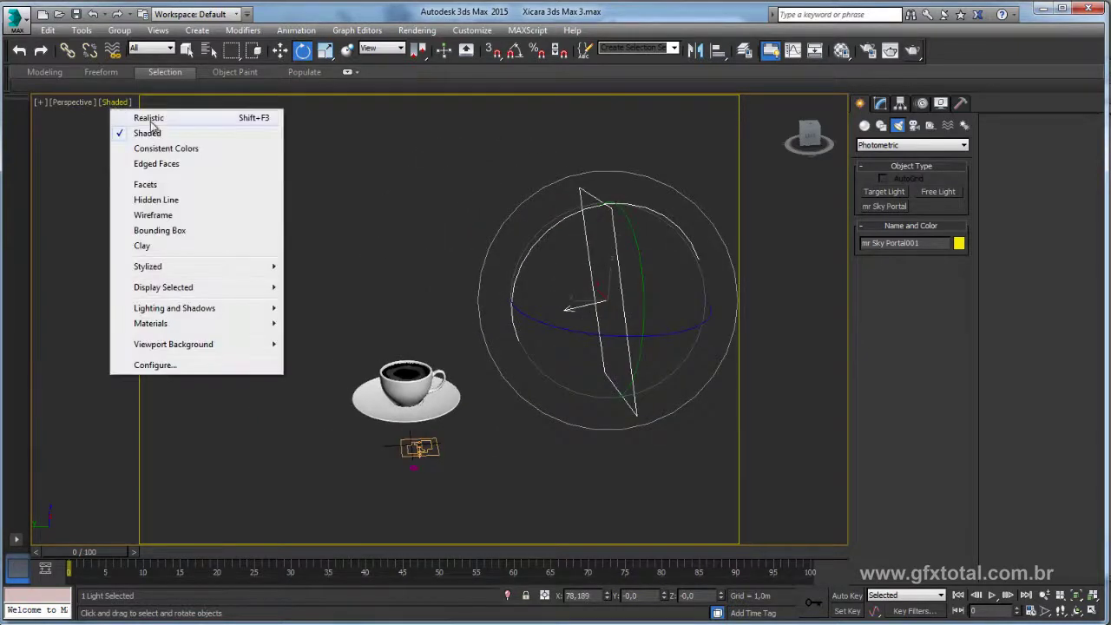
click(161, 111)
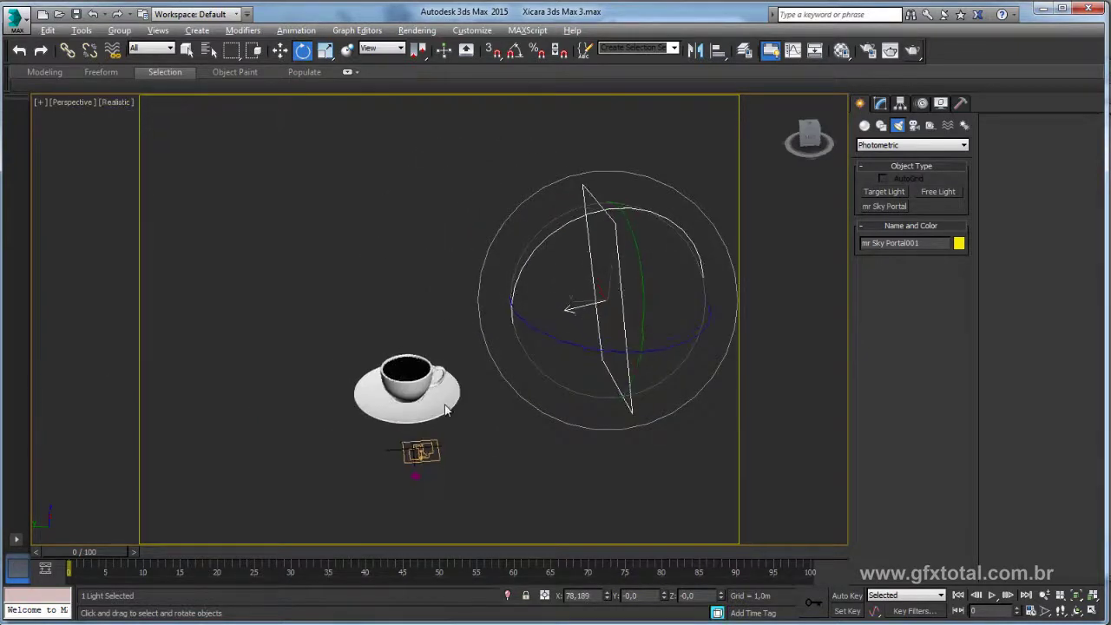
scroll(460, 374, up, 2)
scroll(495, 347, up, 3)
scroll(517, 326, up, 1)
scroll(517, 326, down, 5)
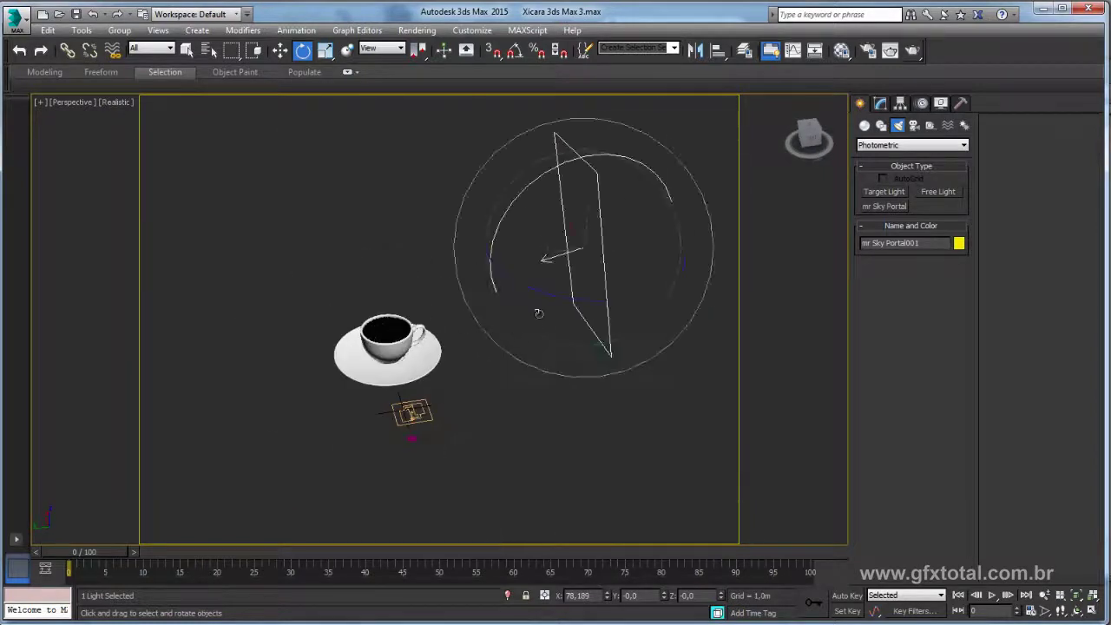
key(w)
drag(492, 267, 496, 266)
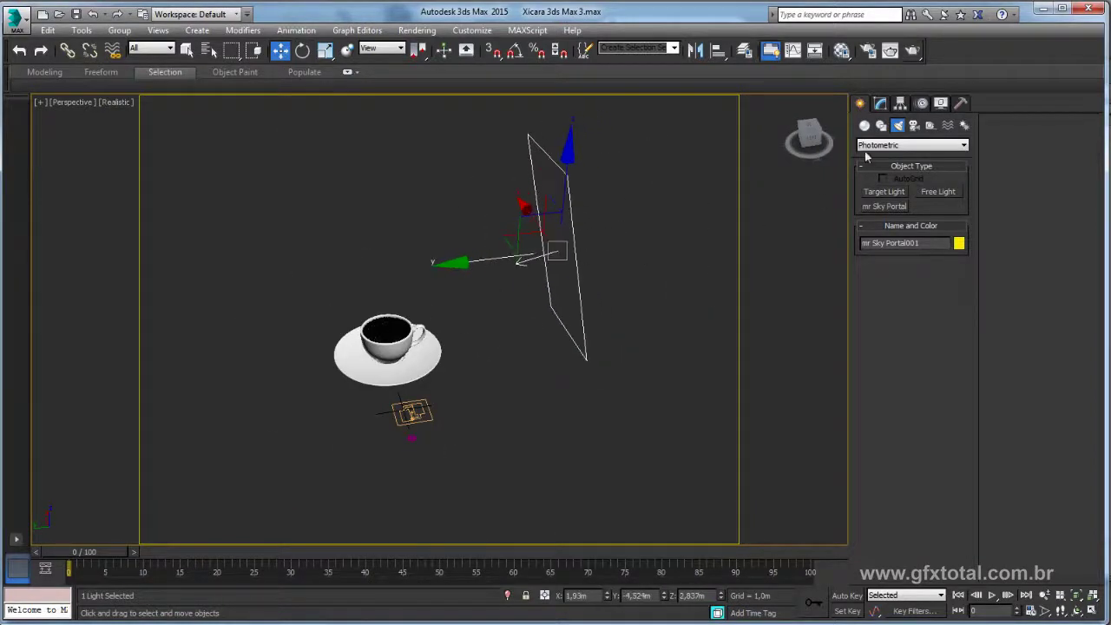
Step: Create a large Standard Primitives plane as a floor beneath the cup and saucer
click(865, 124)
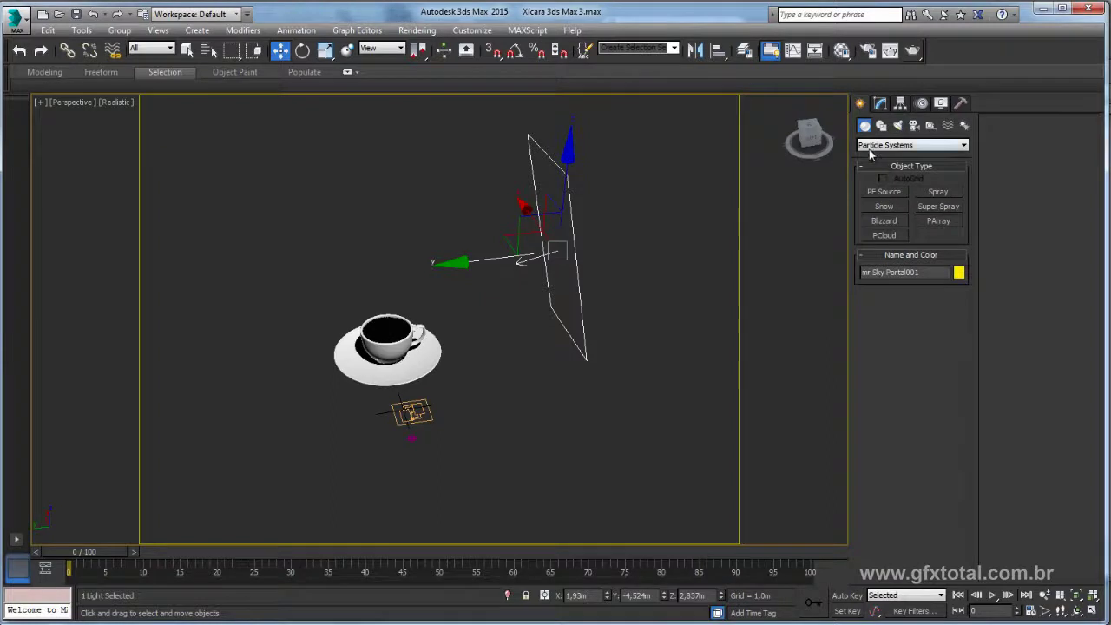
click(872, 145)
click(873, 155)
click(877, 193)
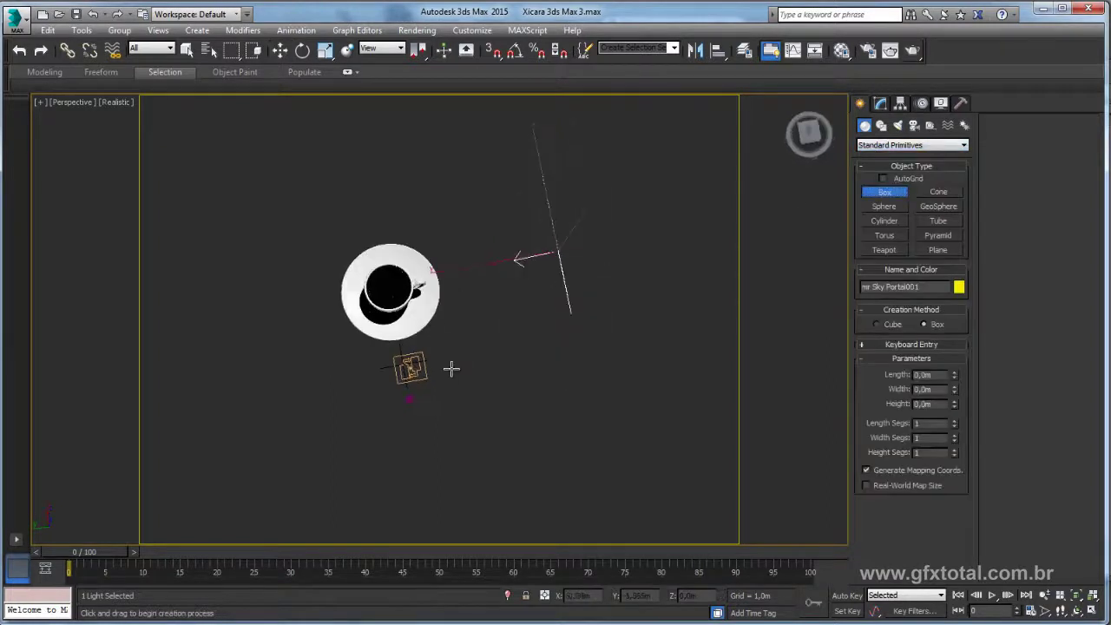
click(932, 253)
drag(206, 151, 745, 457)
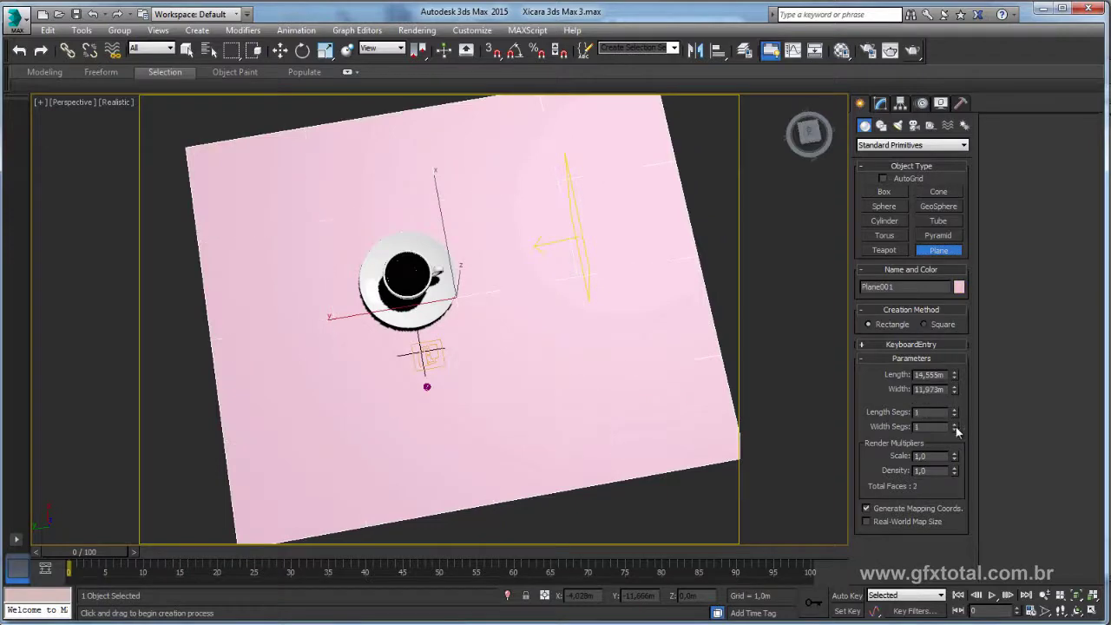
right_click(573, 311)
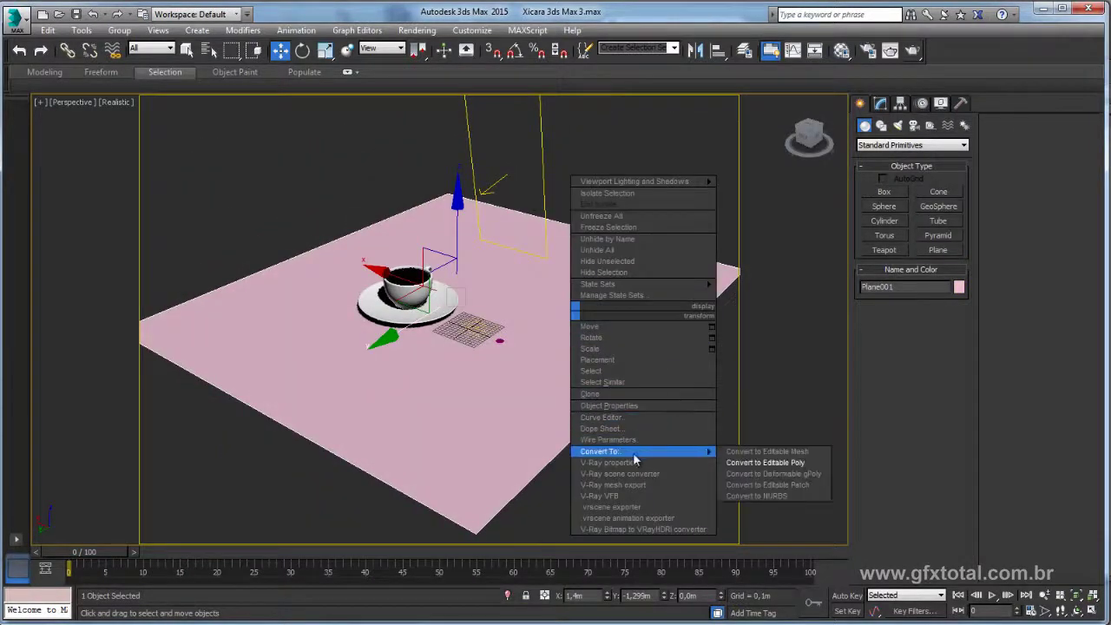
Step: Convert the plane to Editable Poly and extrude its back and left edges up into walls
click(769, 461)
click(894, 368)
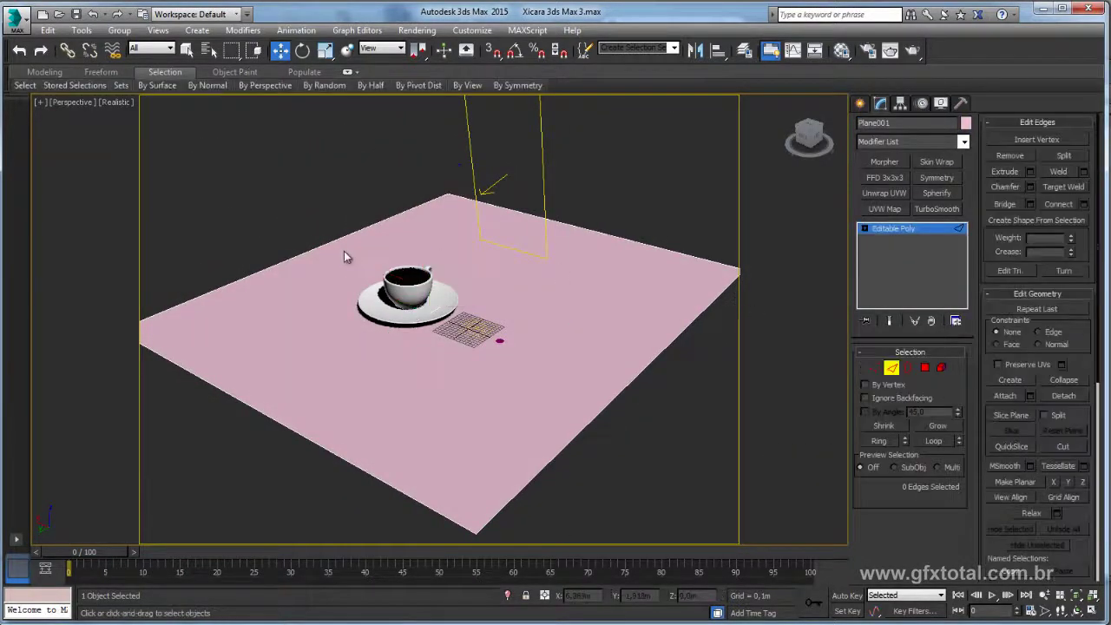
click(345, 252)
alt+middle_drag(344, 253, 352, 297)
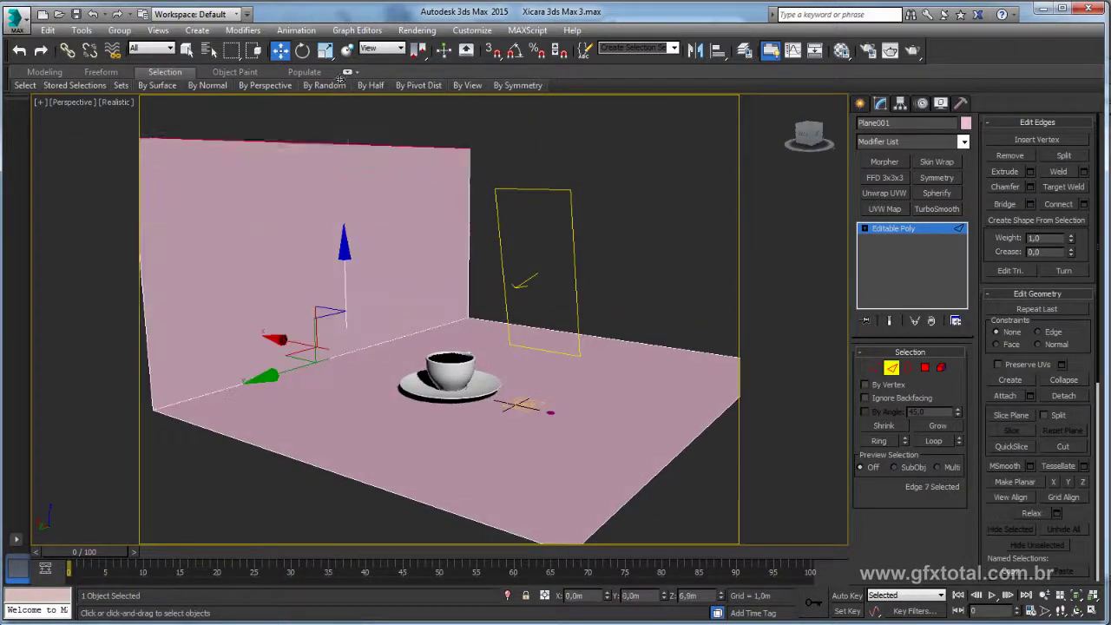
ctrl+click(247, 444)
shift+drag(345, 320, 345, 200)
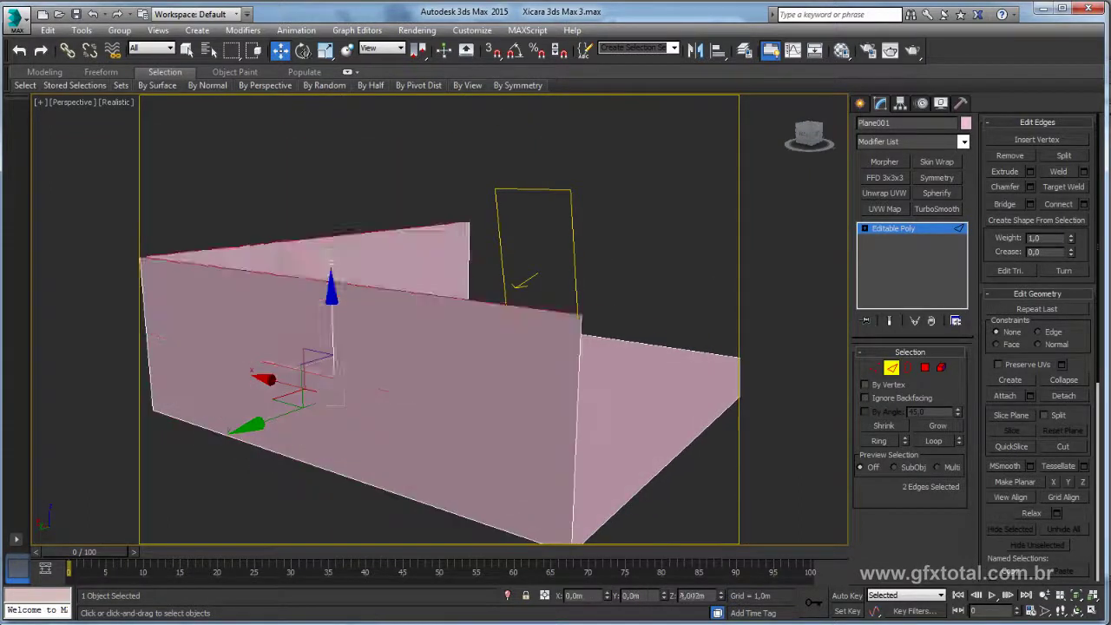
mouse_move(344, 200)
alt+middle_down()
mouse_move(383, 322)
mouse_move(203, 246)
alt+middle_up()
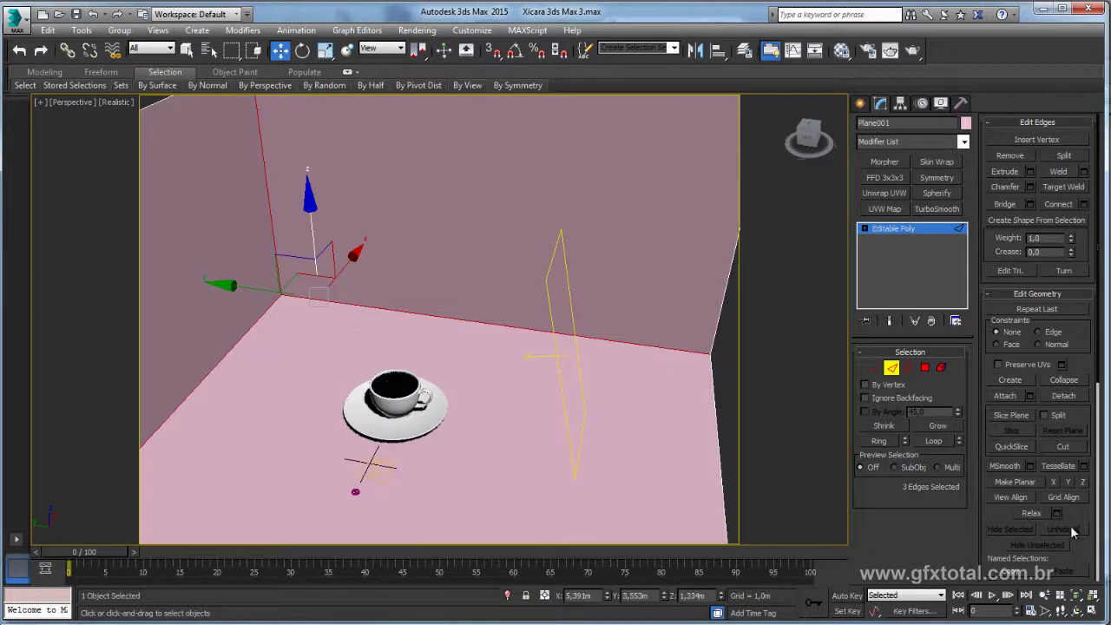
Step: Chamfer the wall corner edges with 18 segments into smooth curves, then exit edge mode
click(1030, 187)
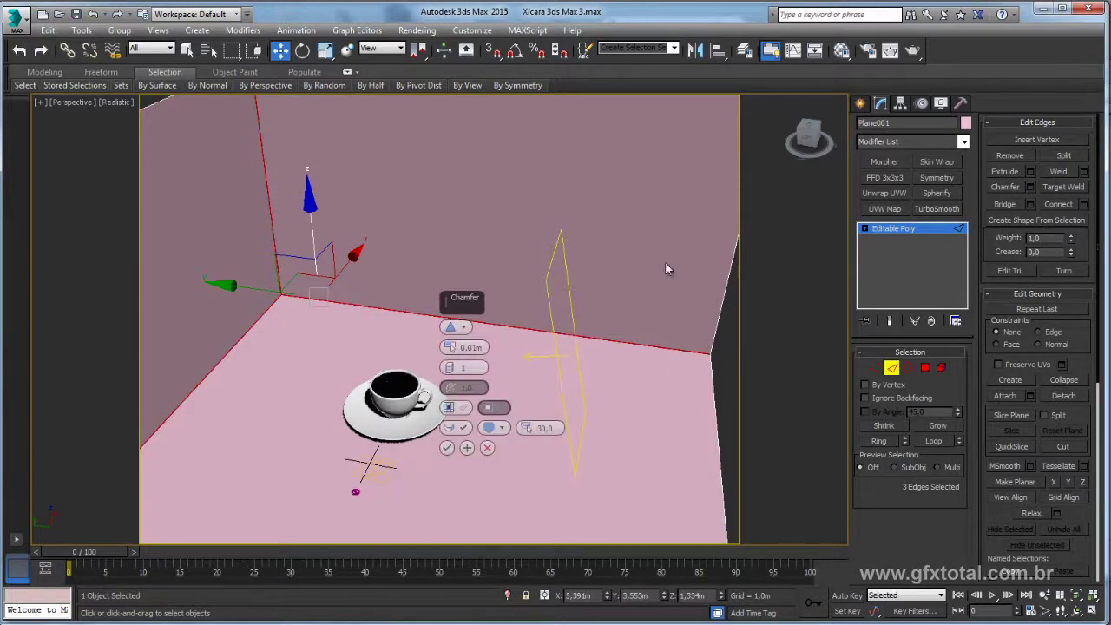
mouse_move(449, 348)
mouse_down()
mouse_move(443, 364)
mouse_move(905, 209)
mouse_up()
drag(449, 367, 457, 391)
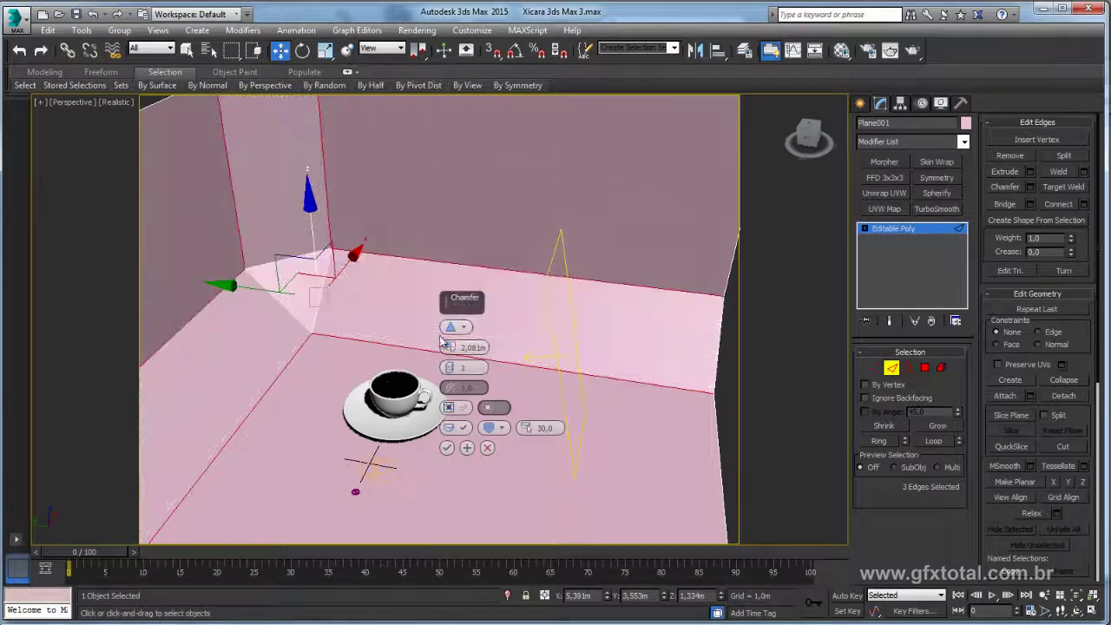
click(446, 447)
click(914, 233)
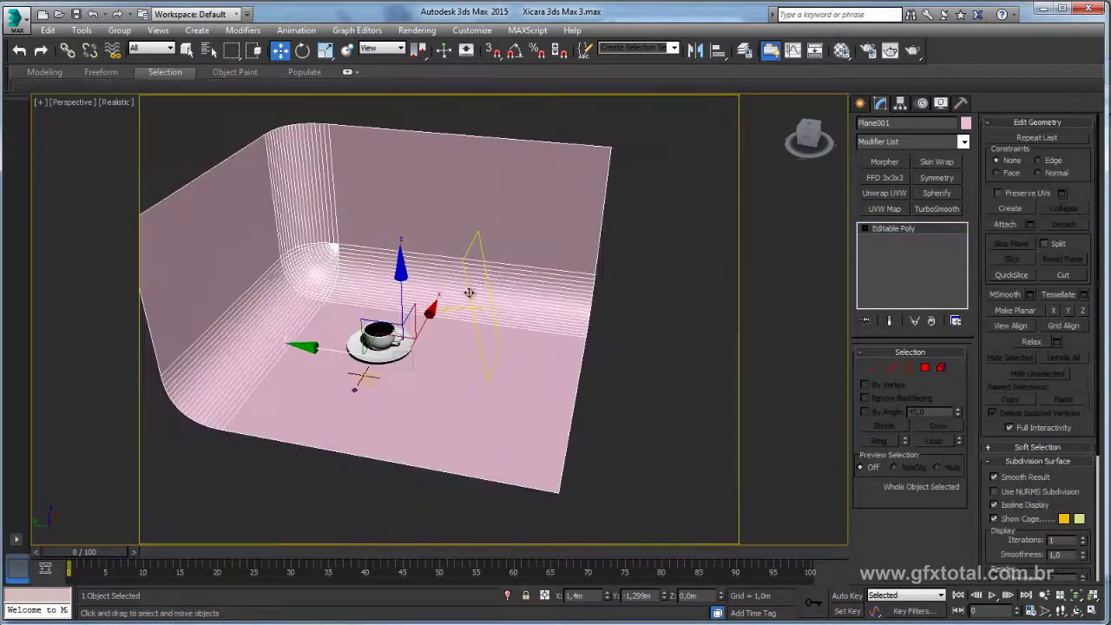
Step: In the fifth slot, make an Arch & Design Matte Finish material with a brightened diffuse colour
key(m)
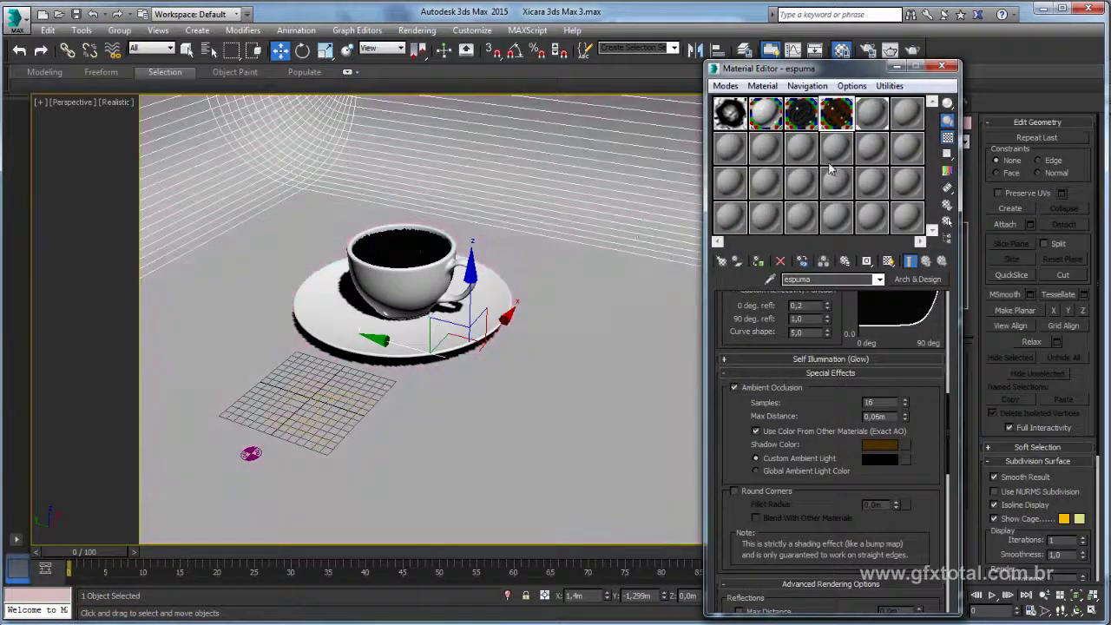
click(871, 113)
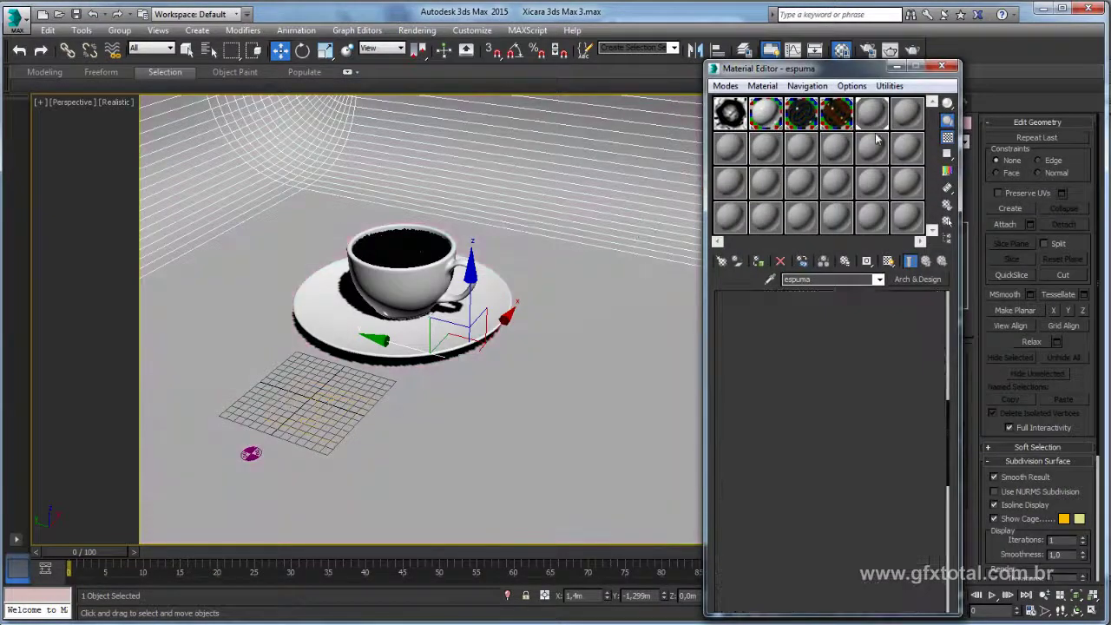
click(918, 279)
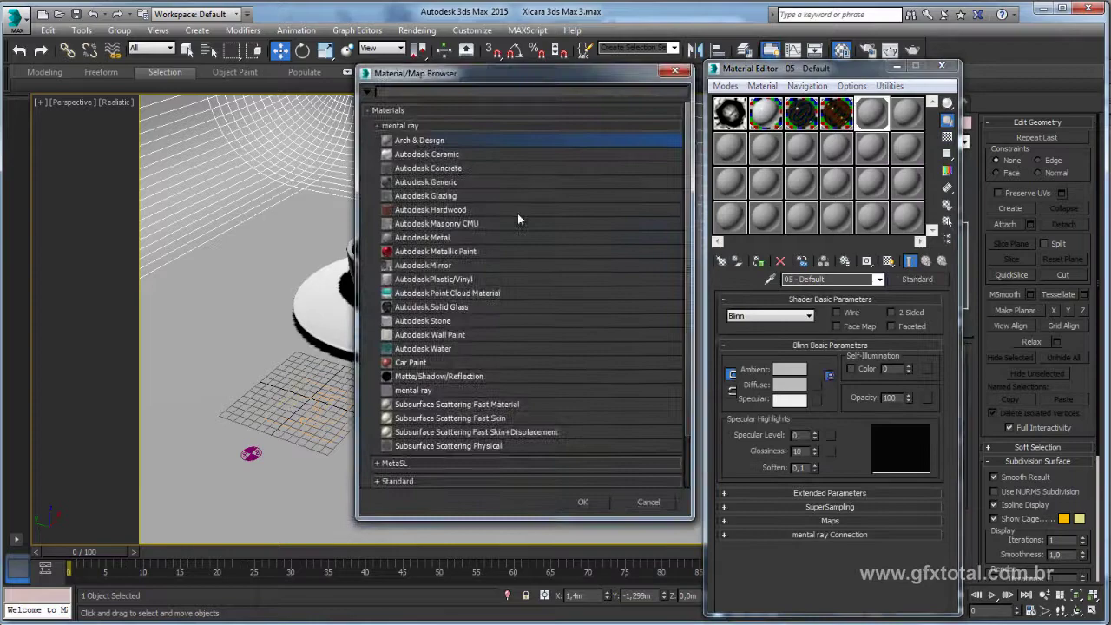
double_click(423, 140)
click(937, 311)
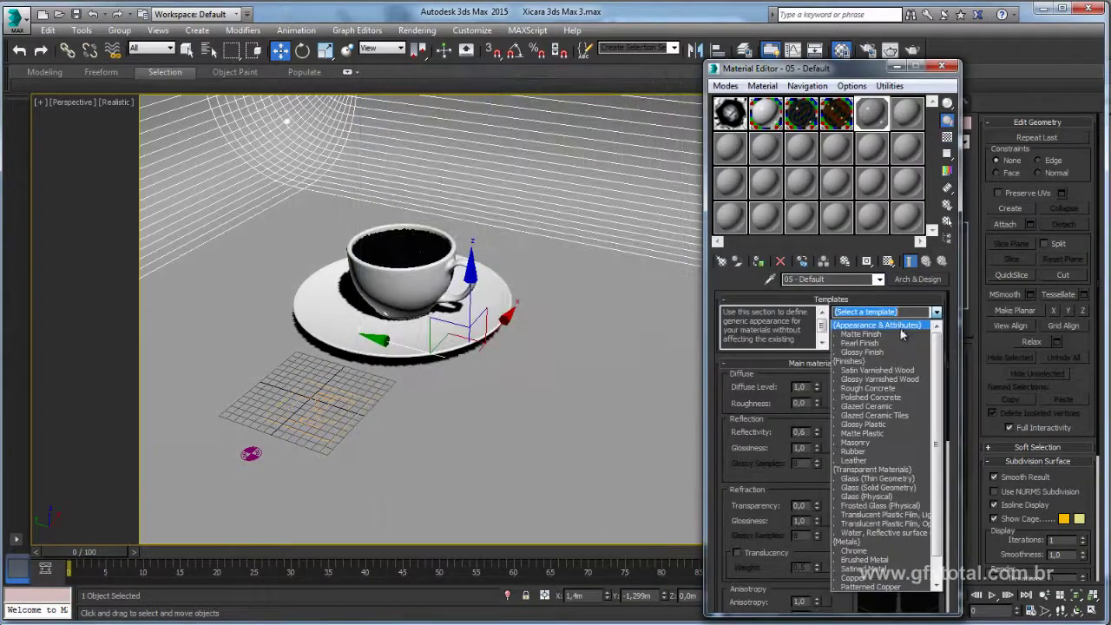
click(872, 371)
click(907, 388)
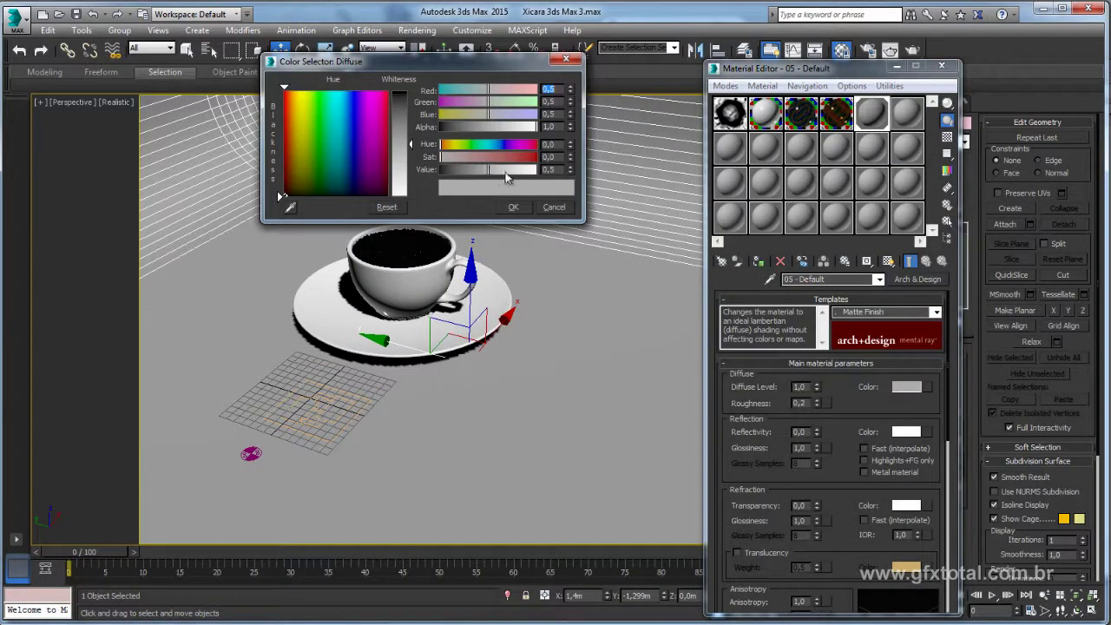
drag(509, 170, 532, 170)
click(514, 207)
Step: Close the material editor and orbit around the backdrop to bring the sky portal into view
click(942, 66)
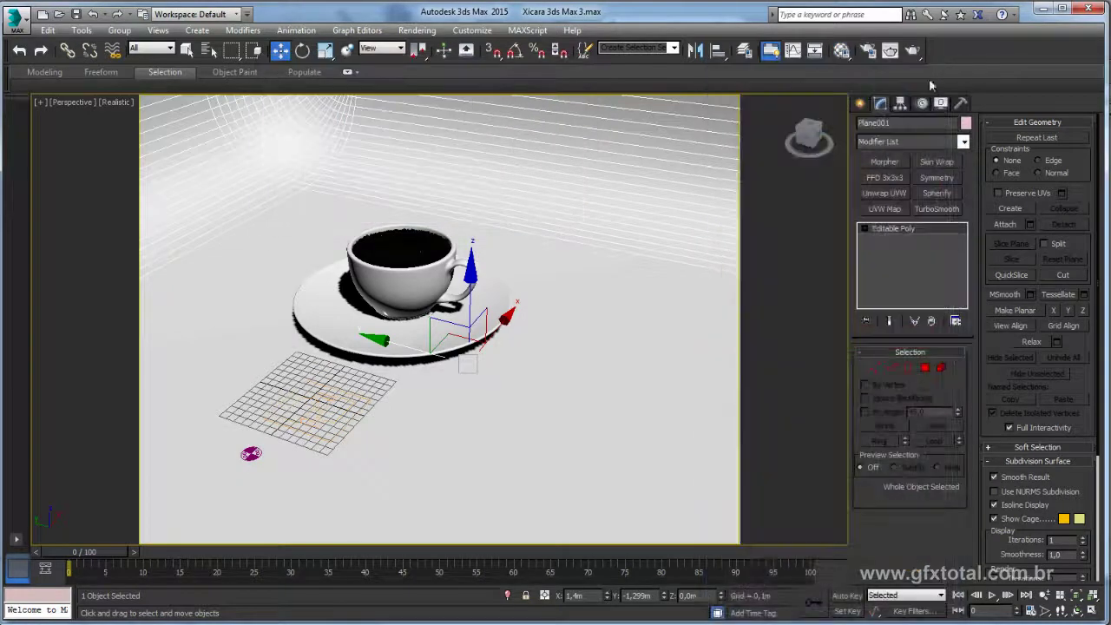
scroll(556, 349, up, 3)
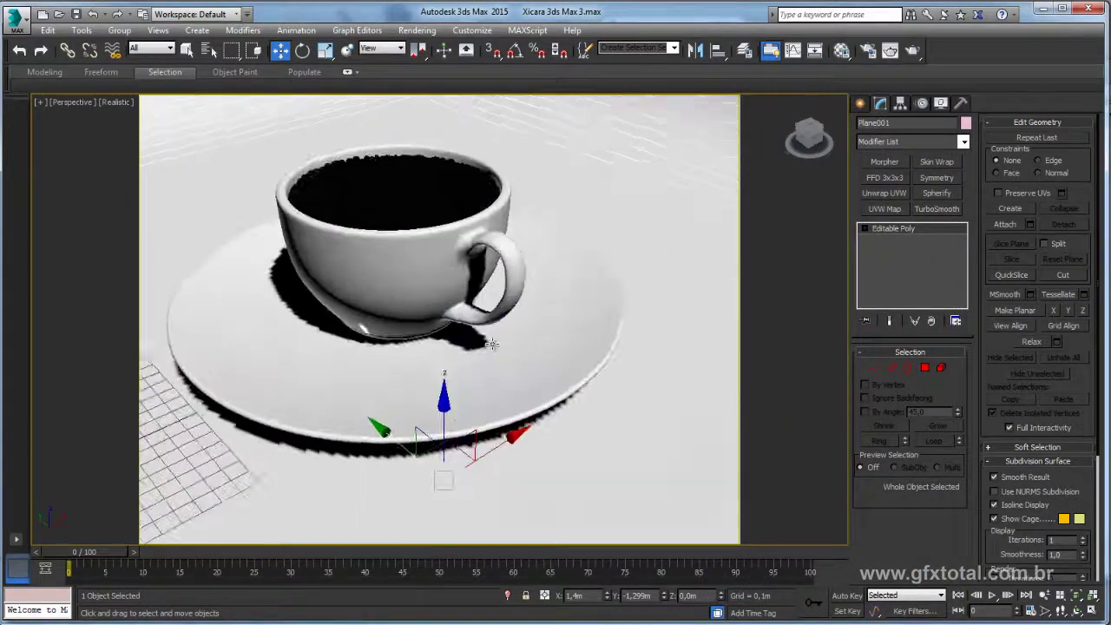
alt+middle_drag(557, 349, 543, 289)
scroll(544, 288, down, 5)
alt+middle_drag(566, 350, 559, 380)
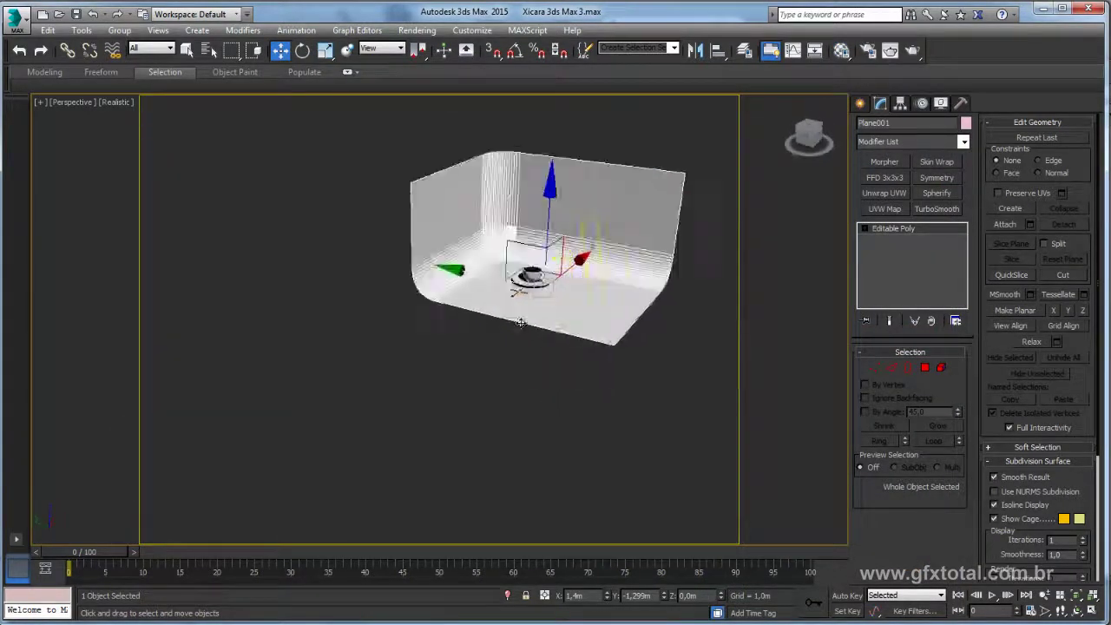
scroll(550, 265, up, 5)
mouse_move(549, 265)
alt+middle_down()
mouse_move(454, 370)
mouse_move(569, 366)
mouse_move(400, 288)
alt+middle_up()
scroll(454, 370, down, 4)
scroll(443, 379, up, 5)
scroll(569, 366, down, 2)
scroll(569, 365, down, 2)
scroll(569, 365, down, 2)
alt+middle_drag(473, 361, 509, 332)
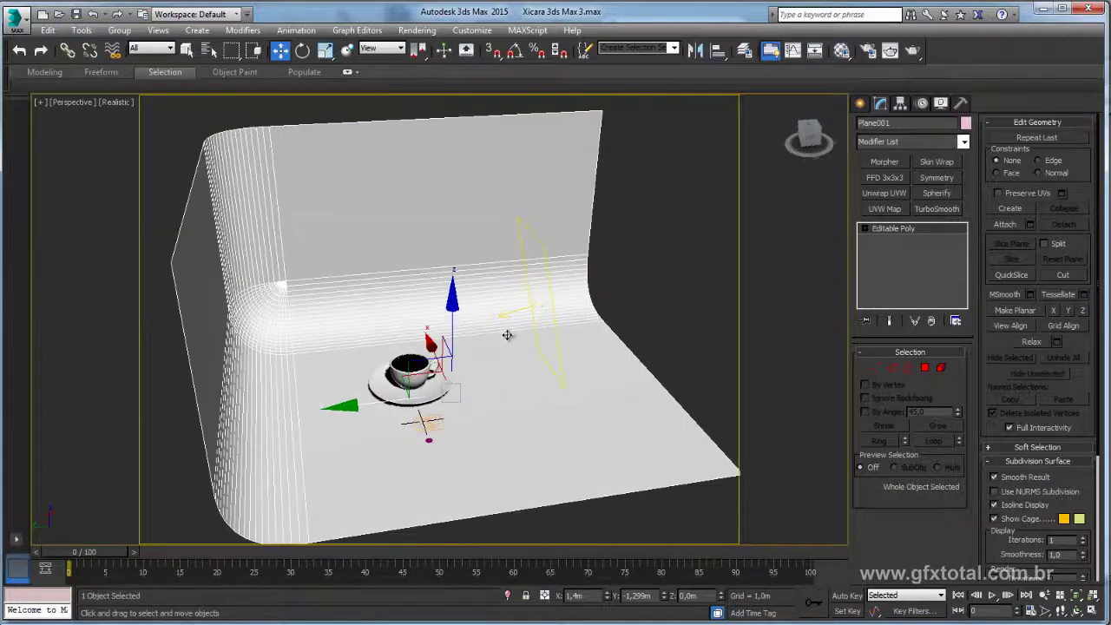
Step: In the sky portal's Advanced Parameters, enable Visible To Renderer and set Color Source to Custom
click(540, 300)
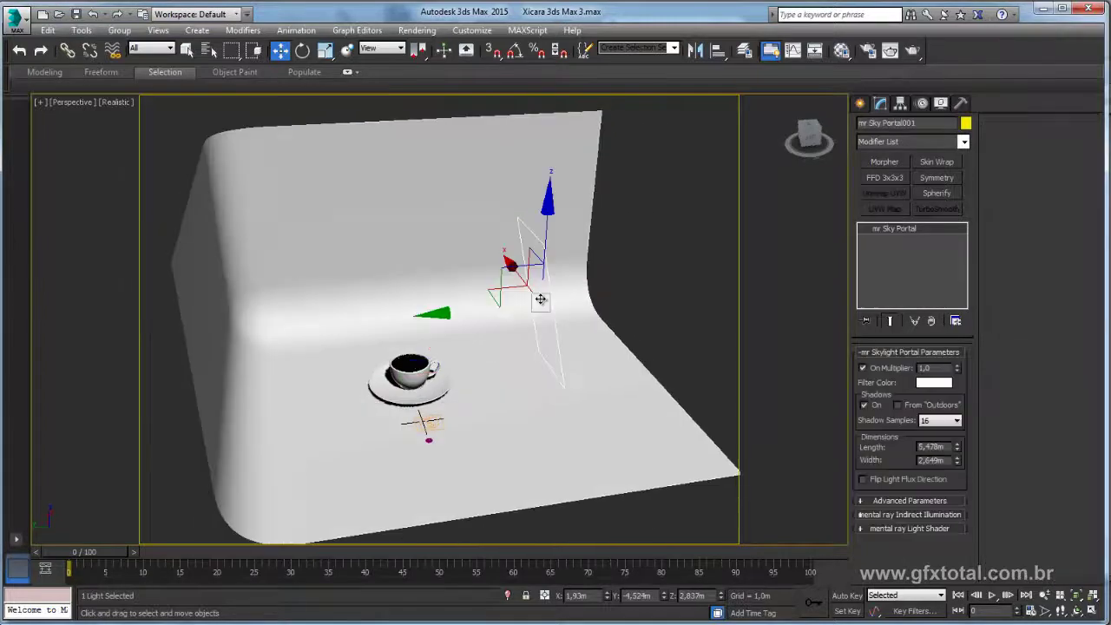
click(873, 502)
scroll(906, 388, down, 1)
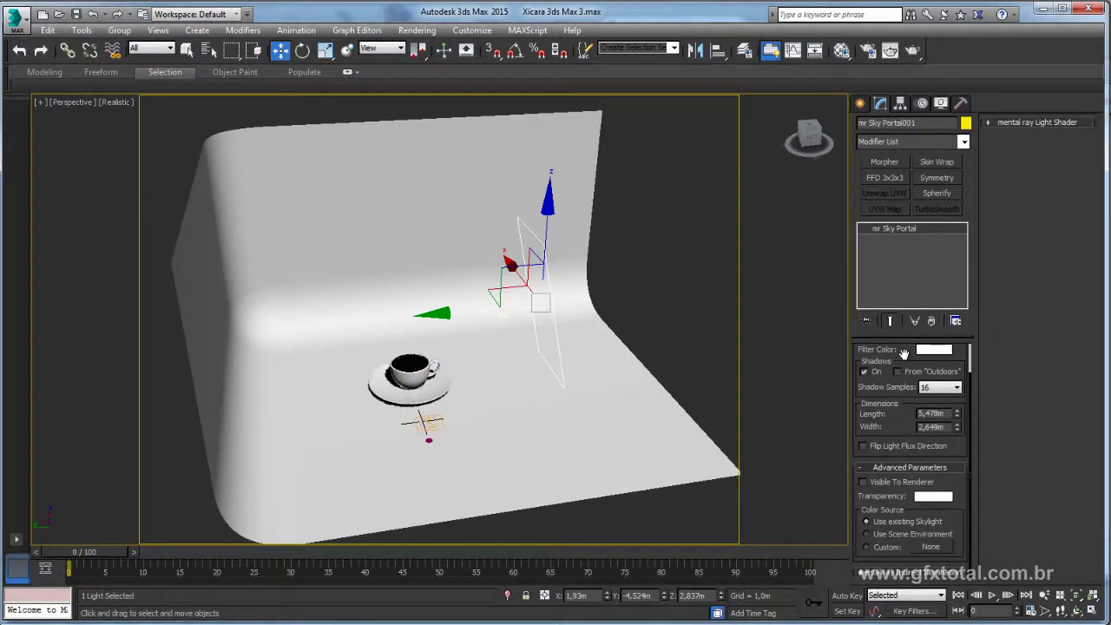
click(863, 482)
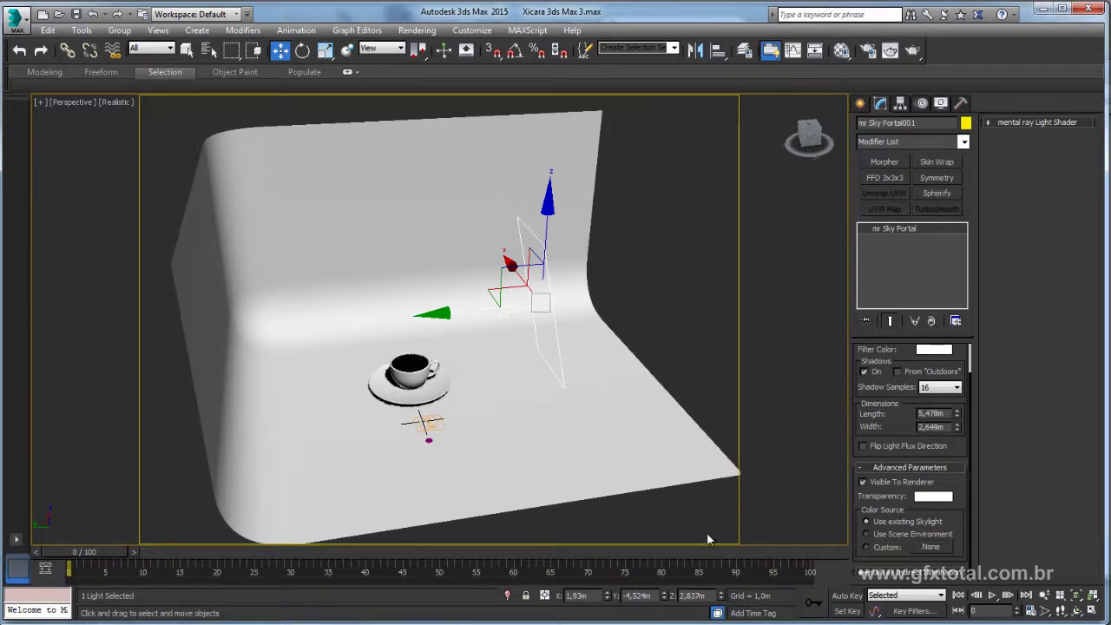
mouse_move(451, 313)
alt+middle_down()
mouse_move(634, 300)
mouse_move(639, 258)
alt+middle_up()
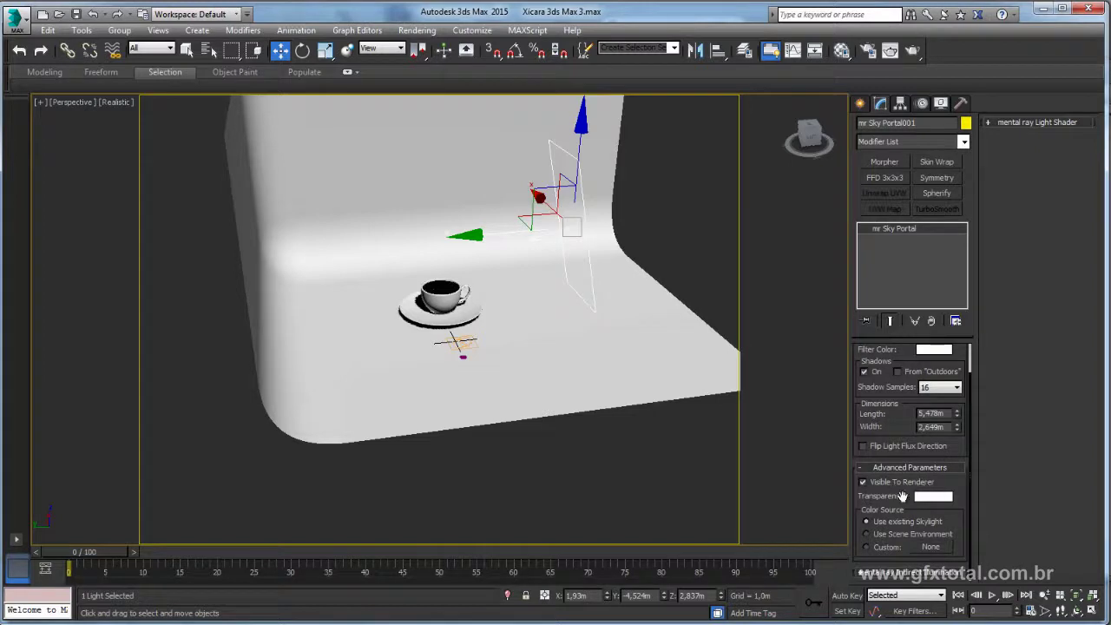
click(867, 547)
scroll(440, 313, up, 3)
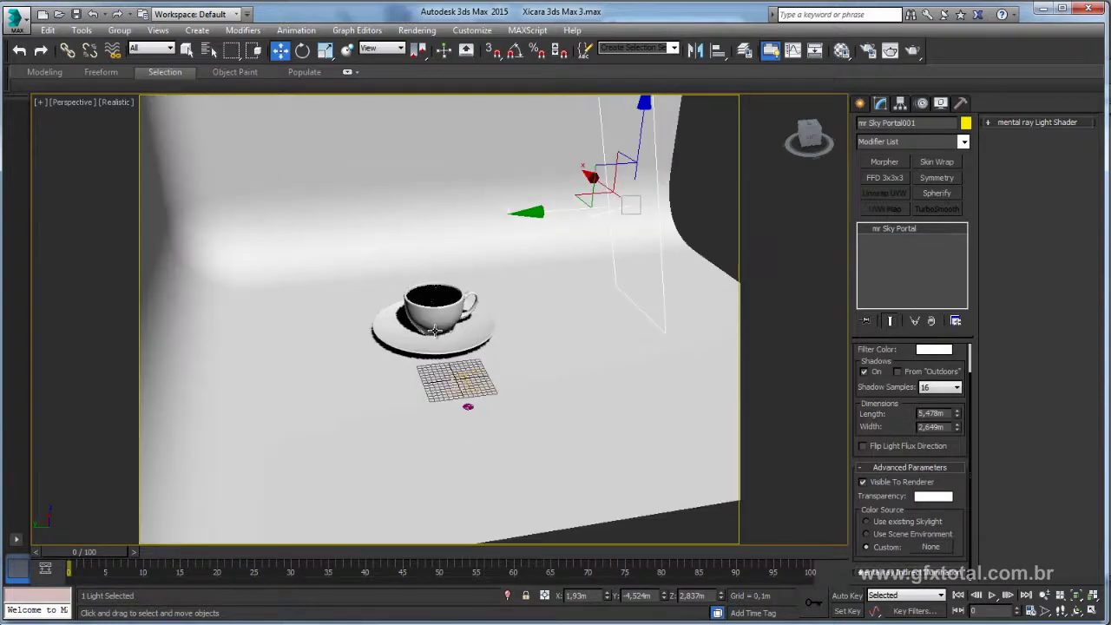
scroll(434, 330, down, 5)
scroll(450, 327, up, 3)
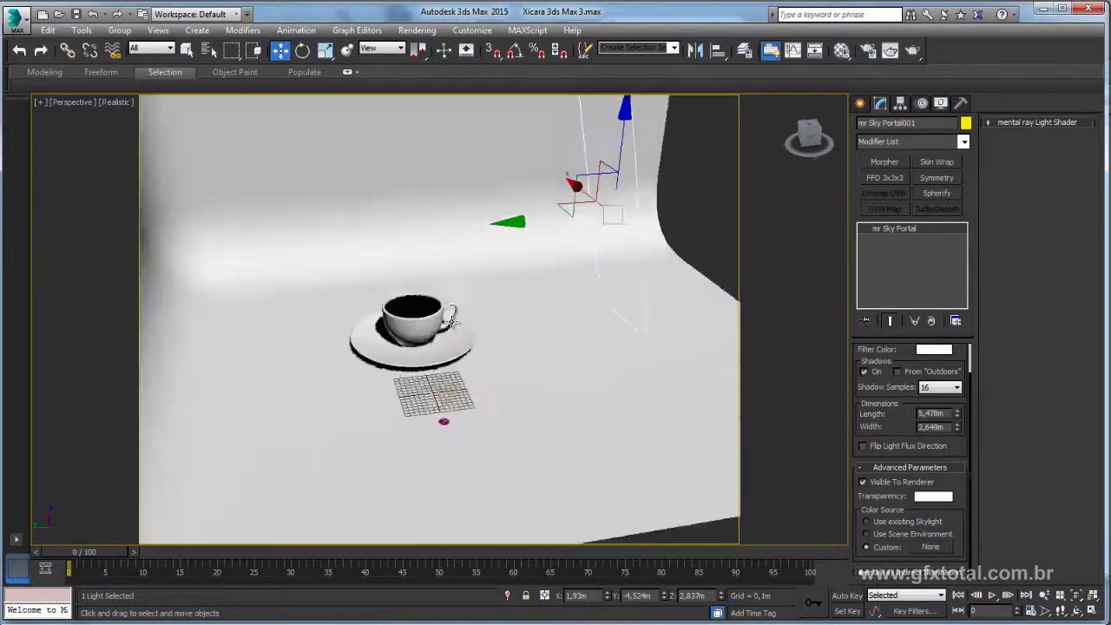
click(916, 52)
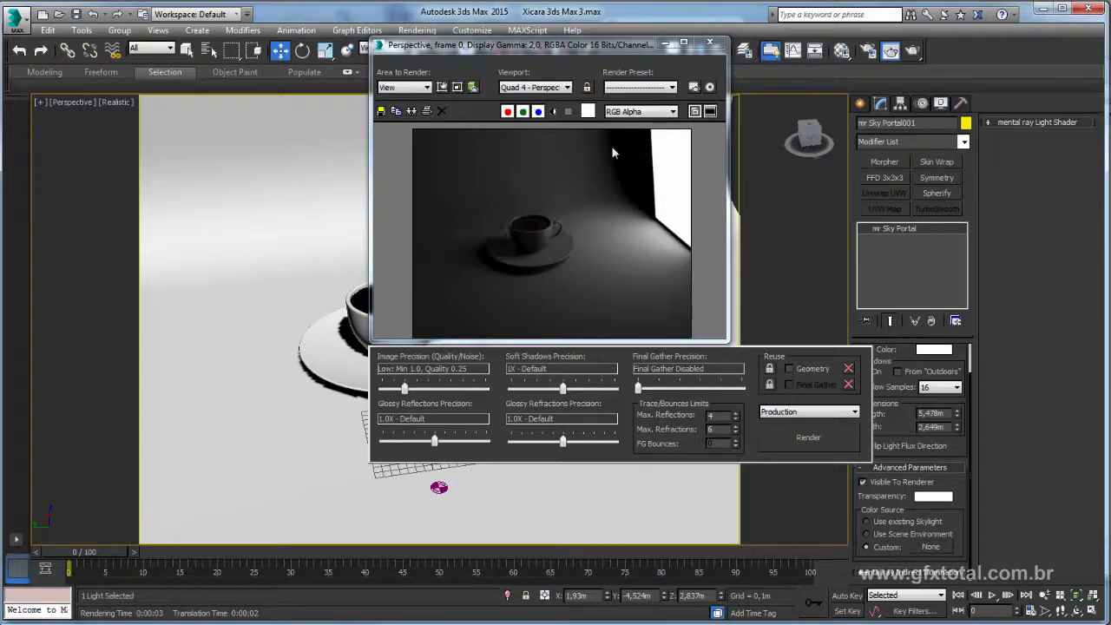
click(716, 44)
mouse_move(514, 405)
alt+middle_down()
mouse_move(537, 443)
mouse_move(561, 390)
alt+middle_up()
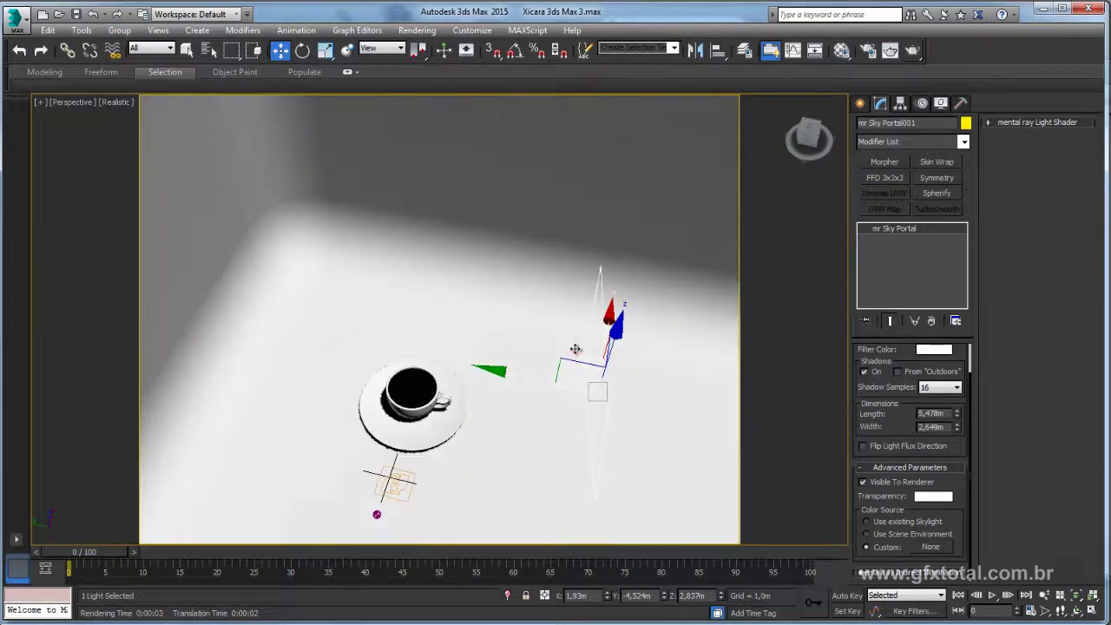
Step: Hide the room backdrop
click(486, 310)
scroll(499, 315, down, 3)
scroll(509, 348, down, 3)
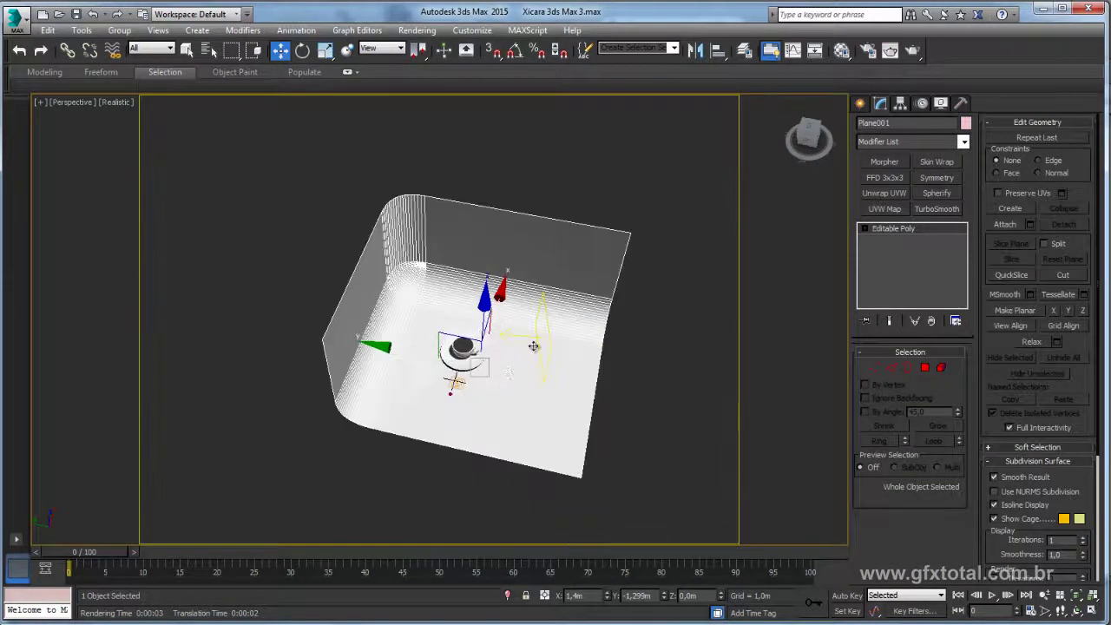
key(Delete)
Step: Clone the sky portal off to the left and tilt the copy to lie flat
click(547, 339)
alt+middle_drag(547, 341, 555, 347)
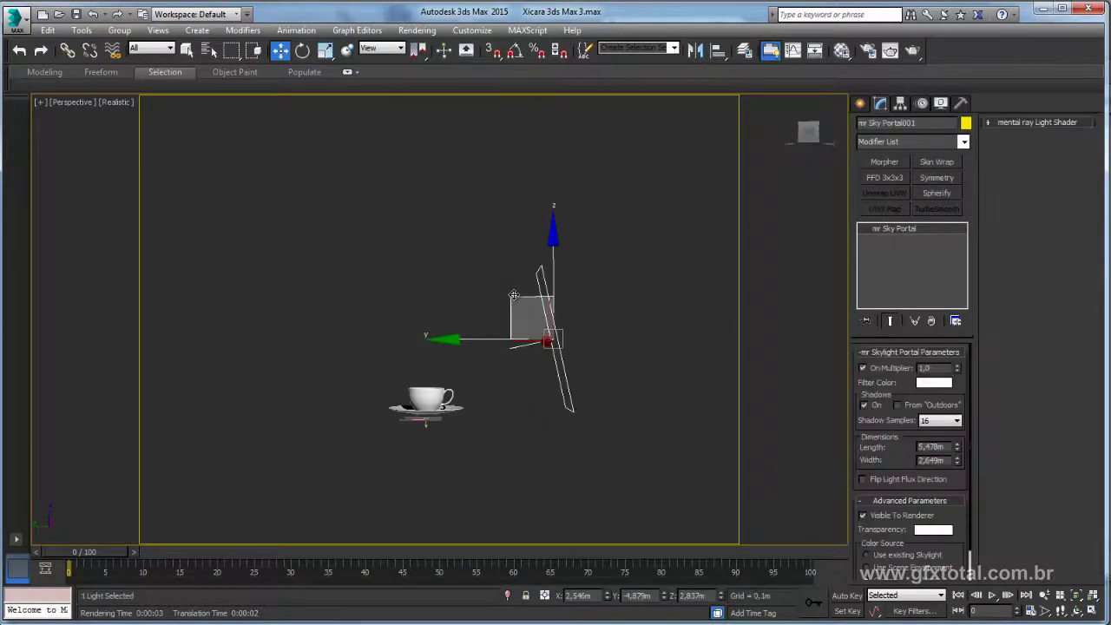
mouse_move(556, 348)
shift+mouse_down()
mouse_move(317, 349)
mouse_move(249, 379)
shift+mouse_up()
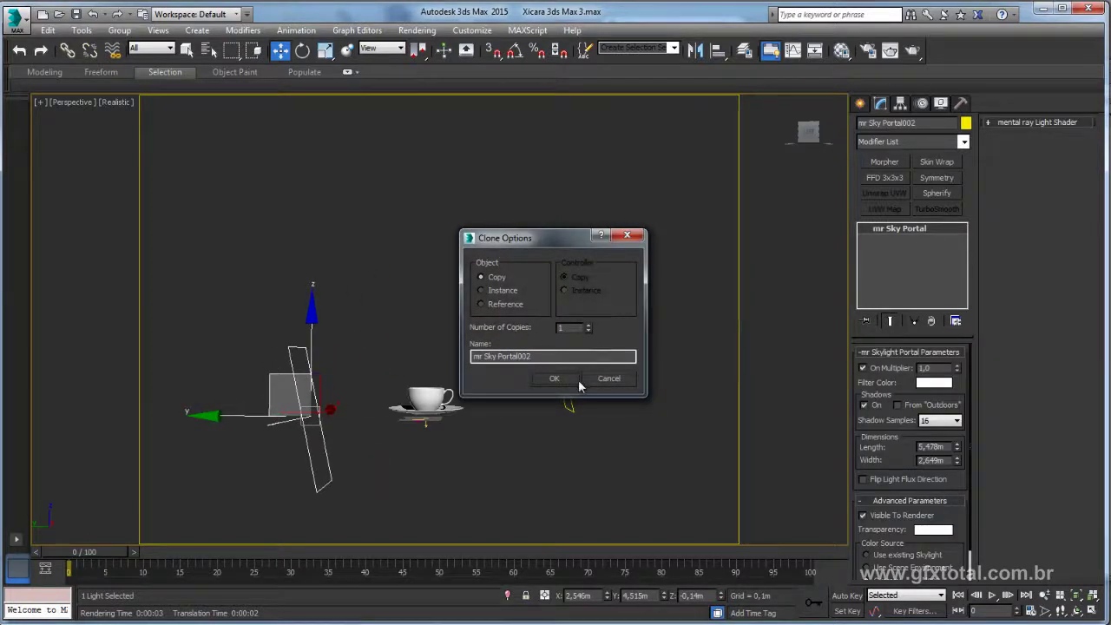
click(574, 379)
key(e)
drag(389, 354, 459, 441)
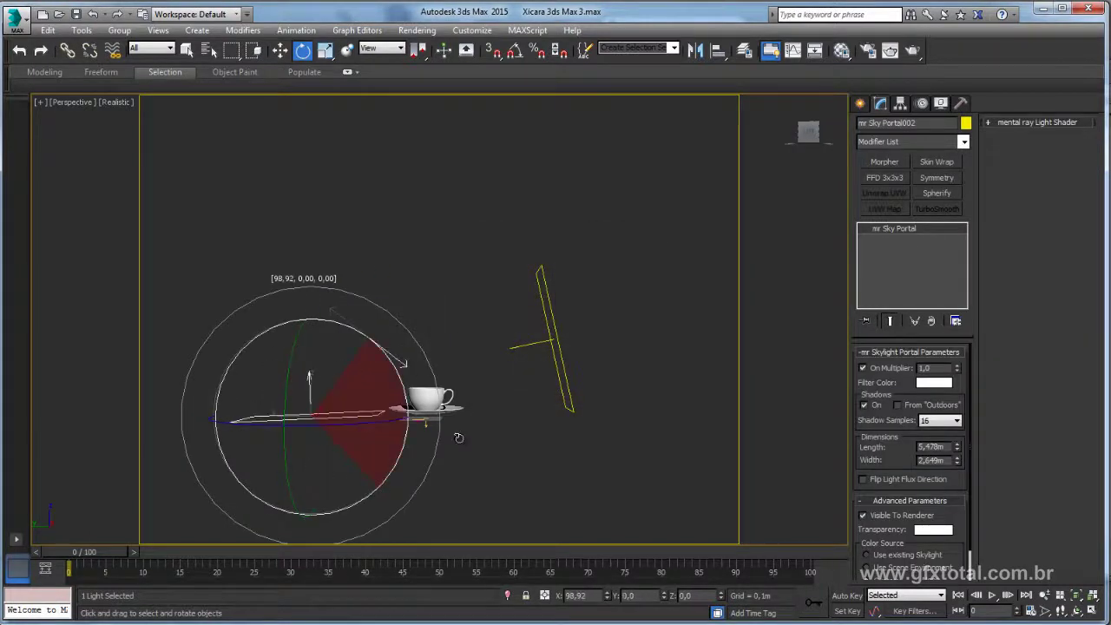
drag(283, 375, 362, 448)
key(w)
Step: Turn the portal copy around its vertical axis and move it lower beside the cup
alt+middle_drag(362, 448, 412, 491)
key(e)
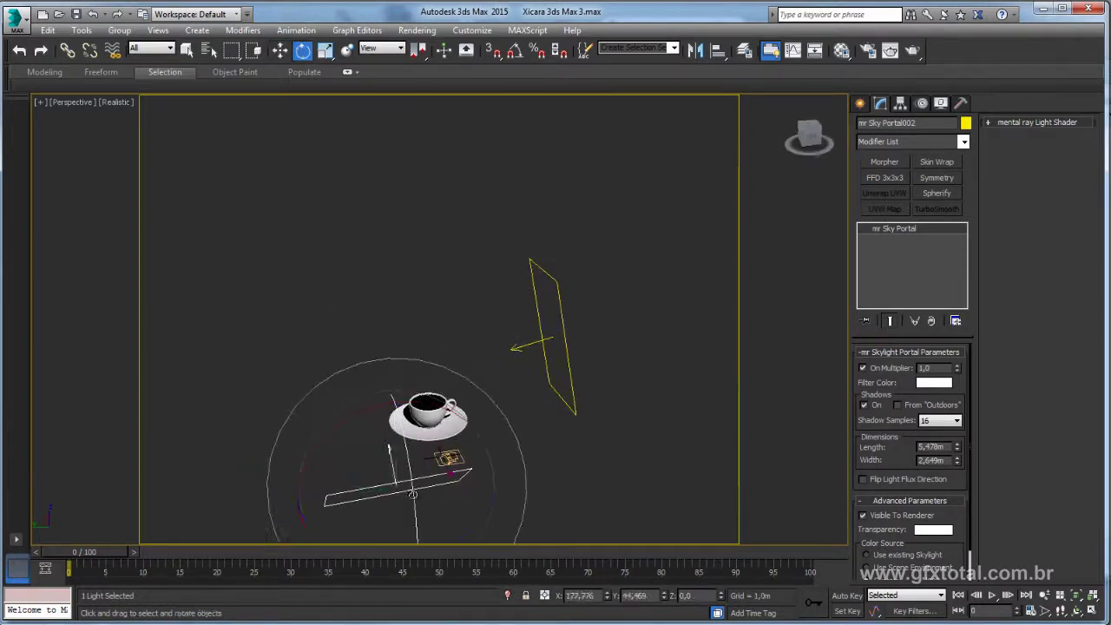
middle_drag(296, 499, 321, 414)
drag(374, 464, 347, 456)
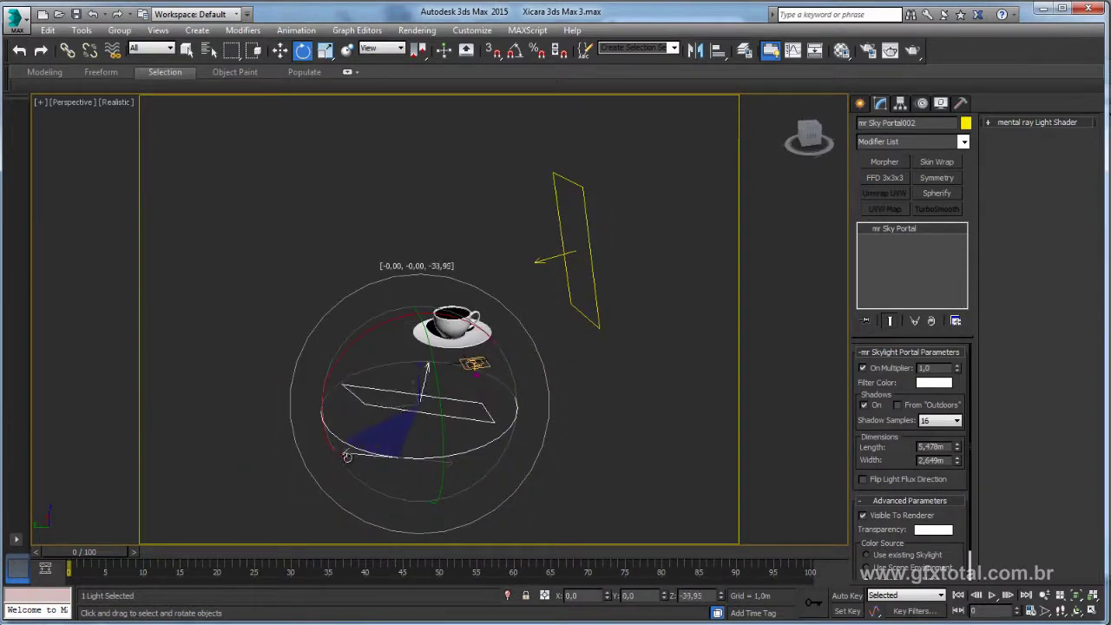
key(w)
alt+middle_drag(427, 388, 435, 451)
drag(409, 409, 345, 512)
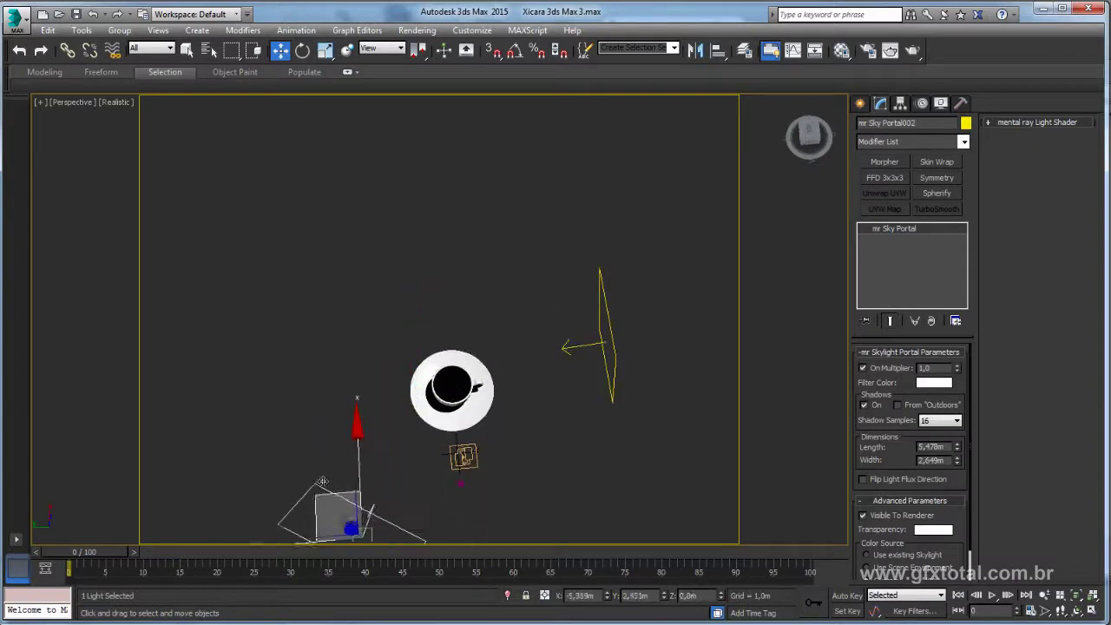
middle_drag(346, 466, 402, 337)
drag(403, 337, 369, 361)
alt+middle_drag(467, 415, 383, 356)
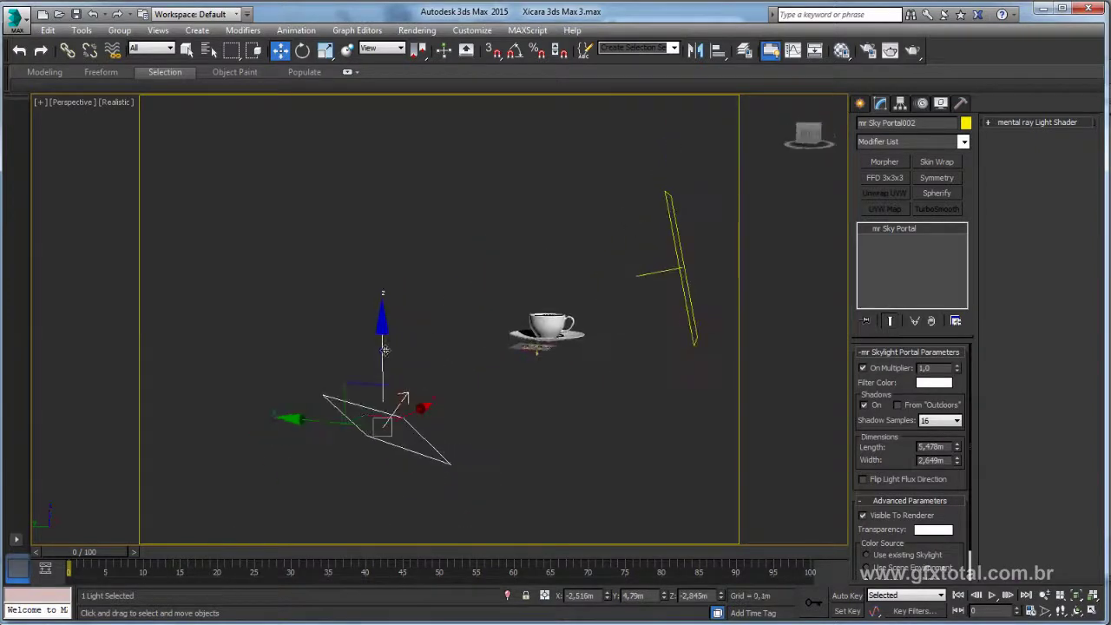
Step: Clone a third sky portal above the cup and angle it down toward the cup
shift+drag(382, 356, 353, 95)
click(554, 379)
key(e)
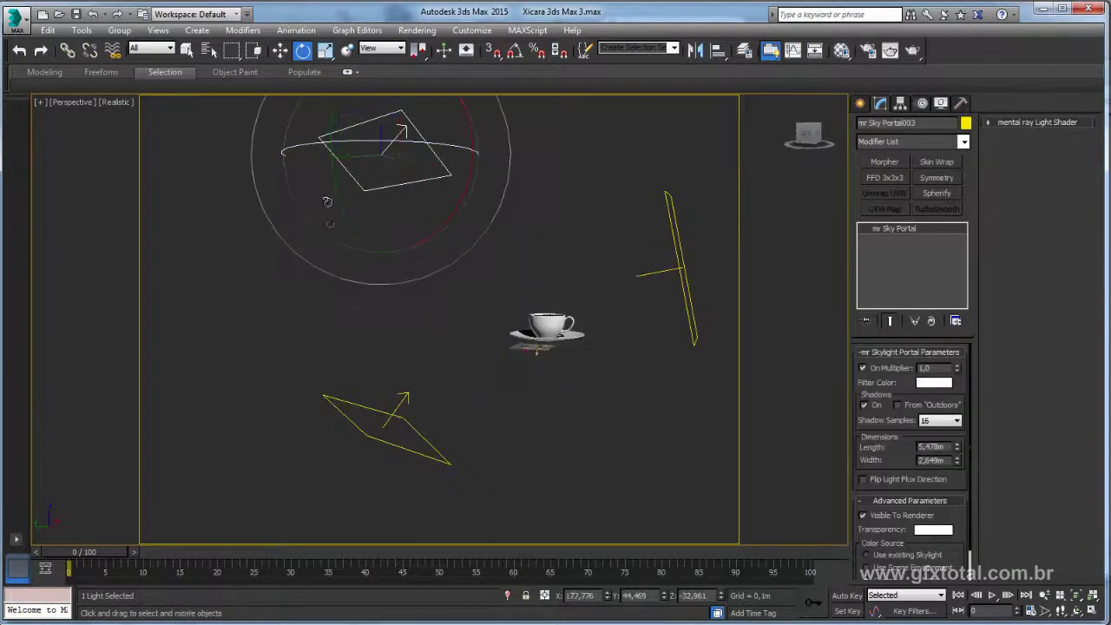
drag(434, 230, 469, 125)
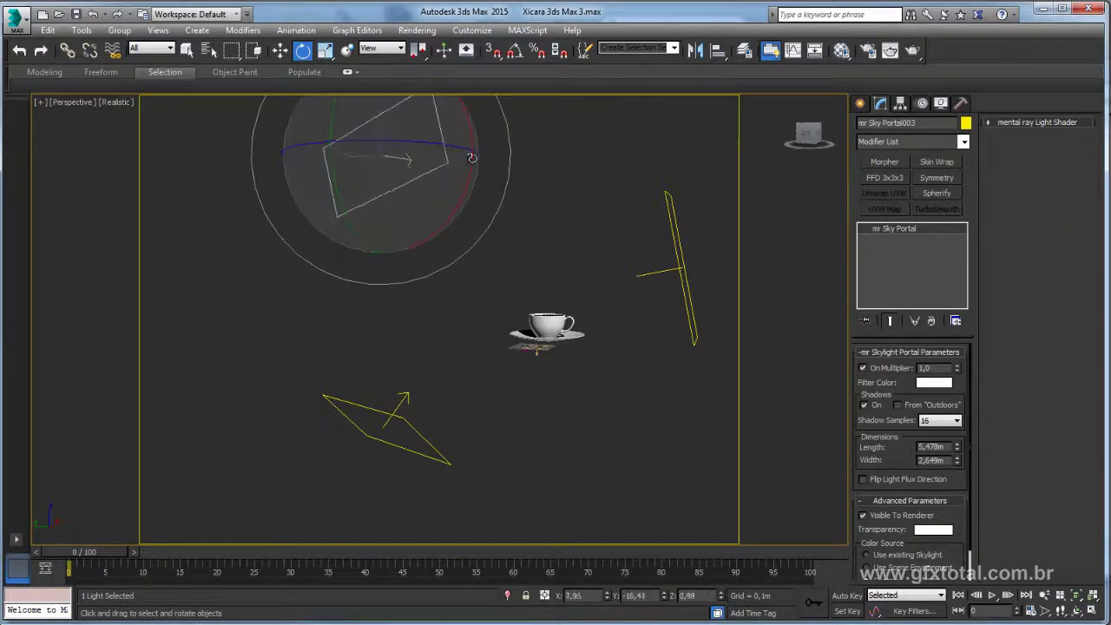
mouse_move(547, 260)
alt+middle_down()
mouse_move(408, 346)
mouse_move(424, 312)
alt+middle_up()
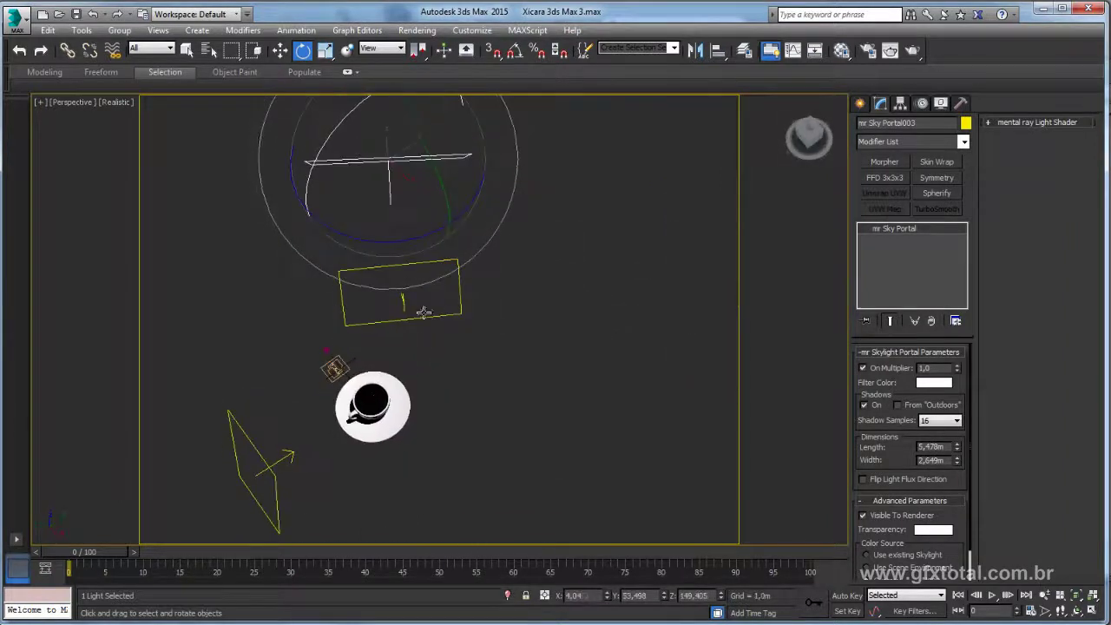
mouse_move(420, 251)
mouse_down()
mouse_move(443, 168)
mouse_move(449, 217)
mouse_up()
key(w)
mouse_move(449, 217)
alt+middle_down()
mouse_move(555, 321)
mouse_move(488, 298)
alt+middle_up()
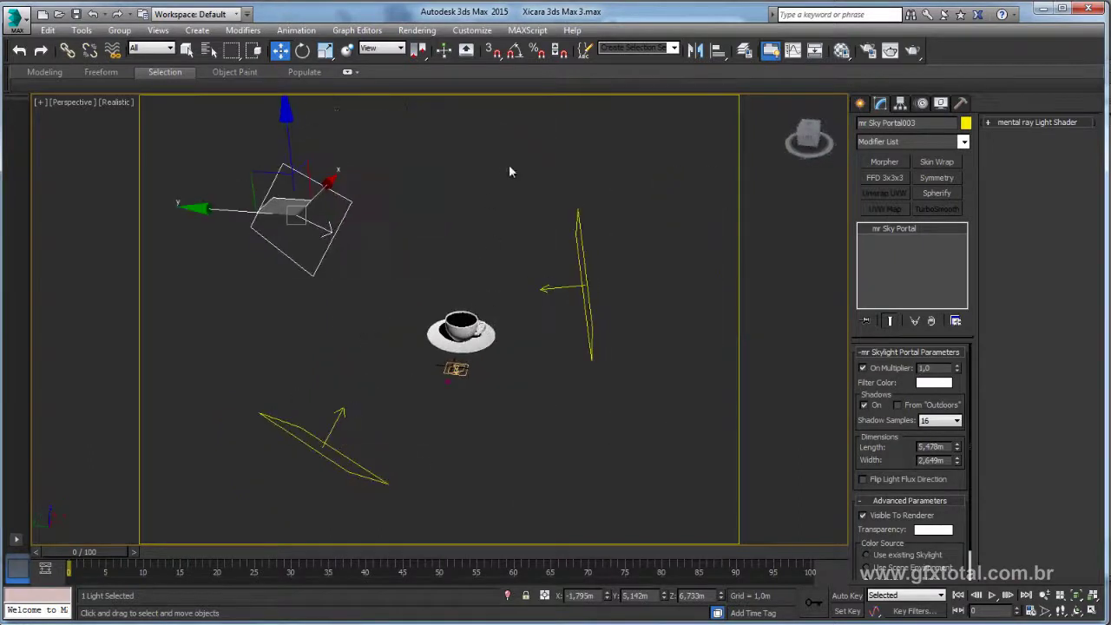
click(587, 286)
alt+middle_drag(673, 298, 660, 341)
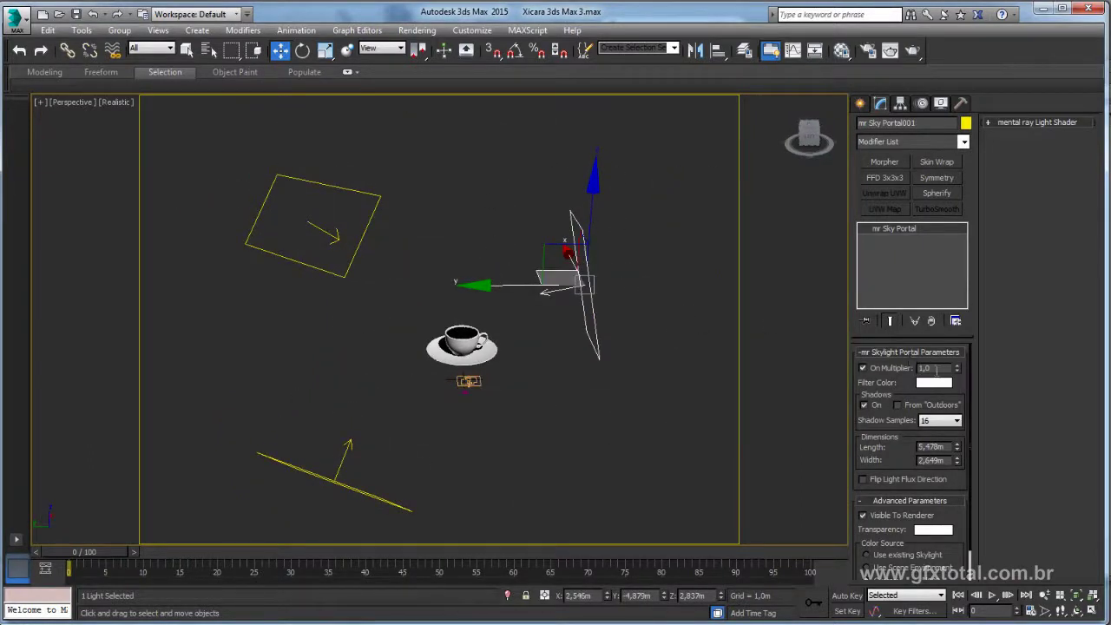
Step: Frame the cup close up in the viewport and render the cup and saucer
scroll(502, 317, up, 1)
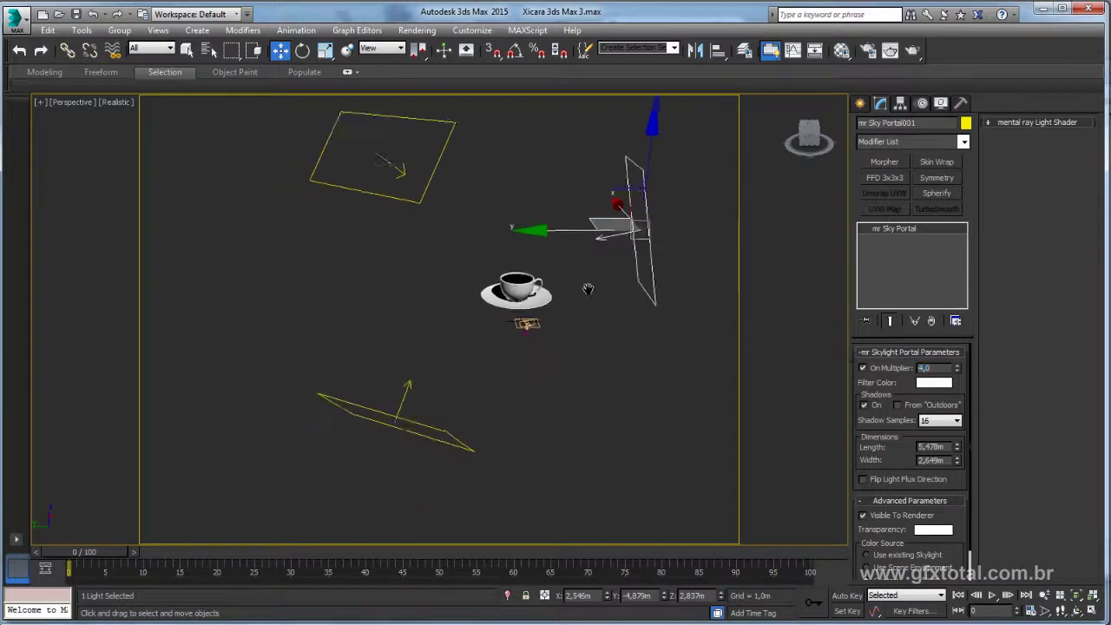
scroll(502, 318, up, 2)
scroll(502, 318, up, 4)
scroll(502, 318, up, 2)
mouse_move(502, 317)
alt+middle_down()
mouse_move(511, 327)
mouse_move(483, 251)
alt+middle_up()
scroll(513, 330, up, 2)
scroll(483, 251, down, 2)
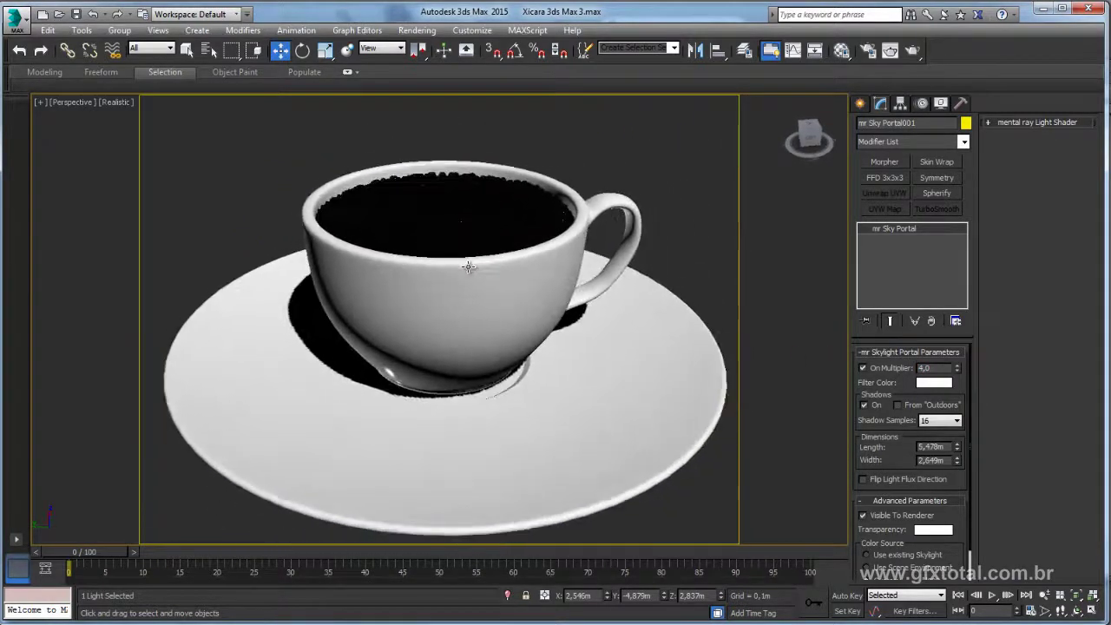
scroll(456, 242, down, 1)
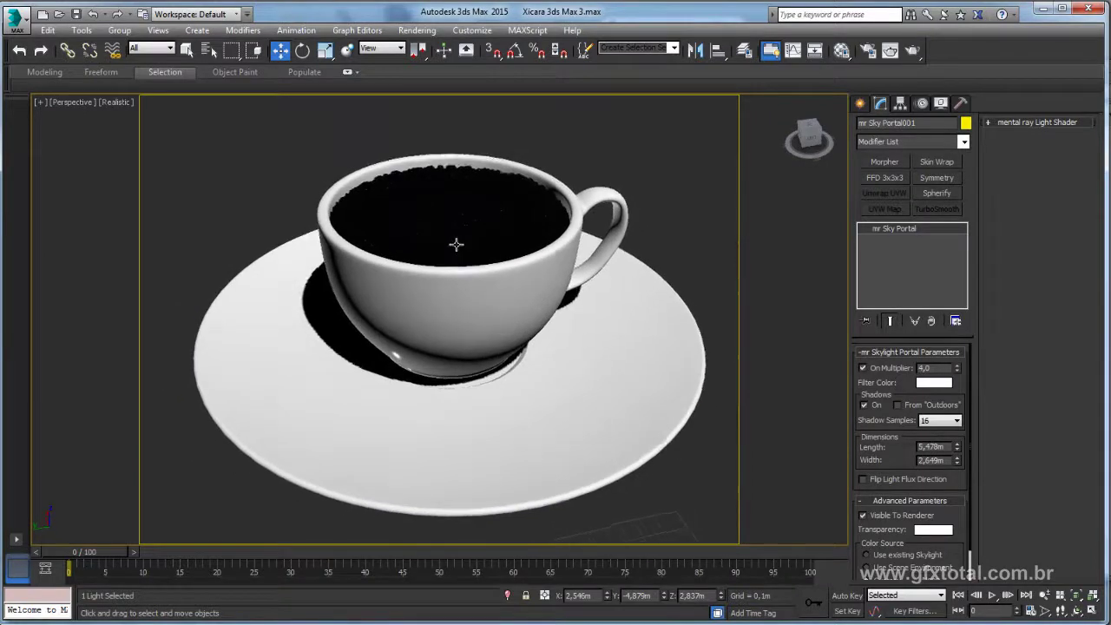
scroll(457, 242, down, 1)
click(914, 52)
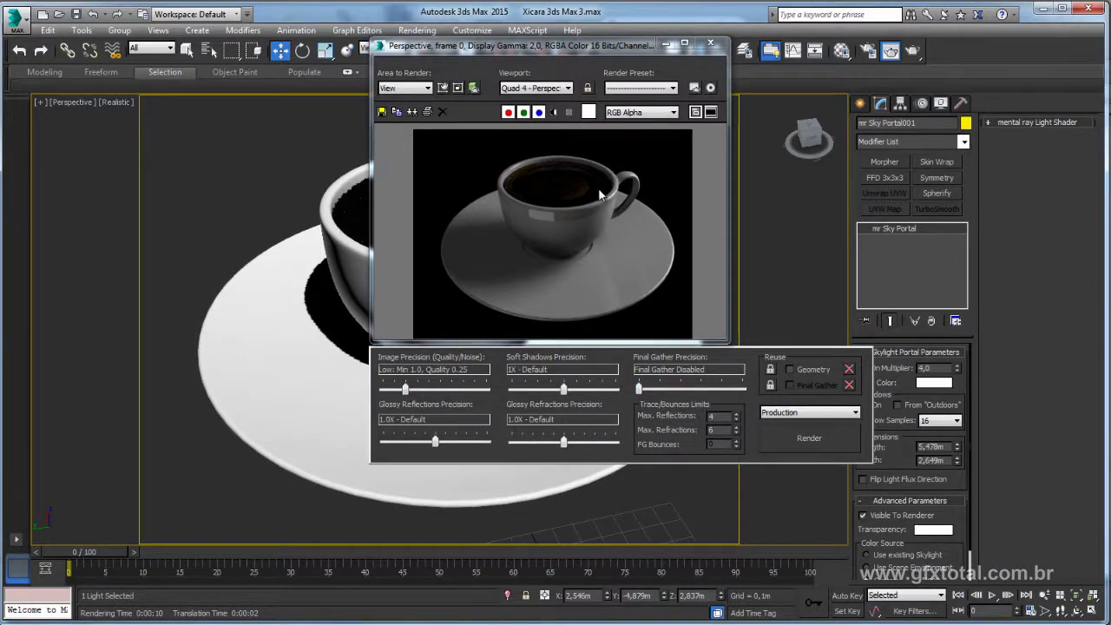
Step: Zoom into the rendered frame to inspect the cup's rim
scroll(531, 193, up, 4)
scroll(535, 230, up, 1)
scroll(520, 213, up, 2)
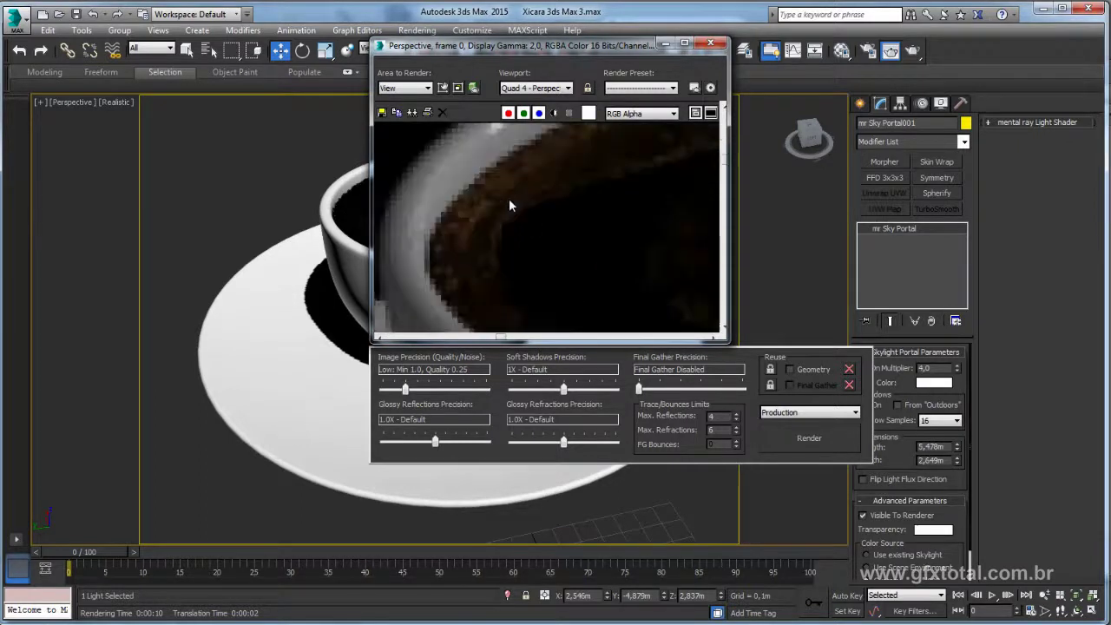
scroll(547, 192, up, 2)
scroll(483, 179, down, 4)
scroll(417, 159, up, 1)
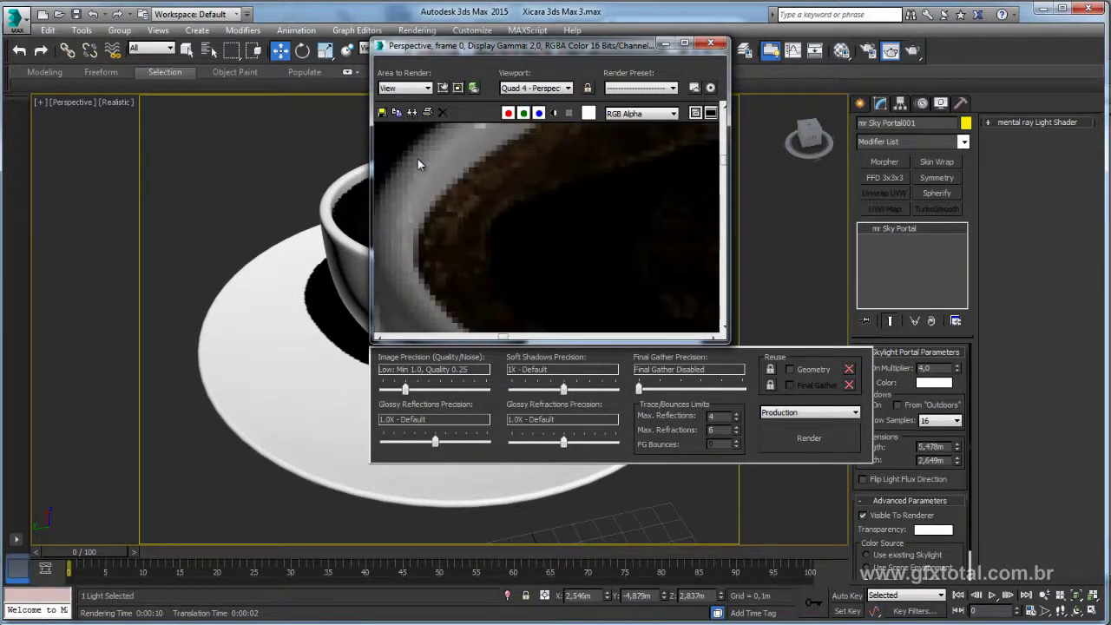
scroll(486, 182, up, 1)
scroll(551, 212, up, 1)
scroll(521, 217, up, 1)
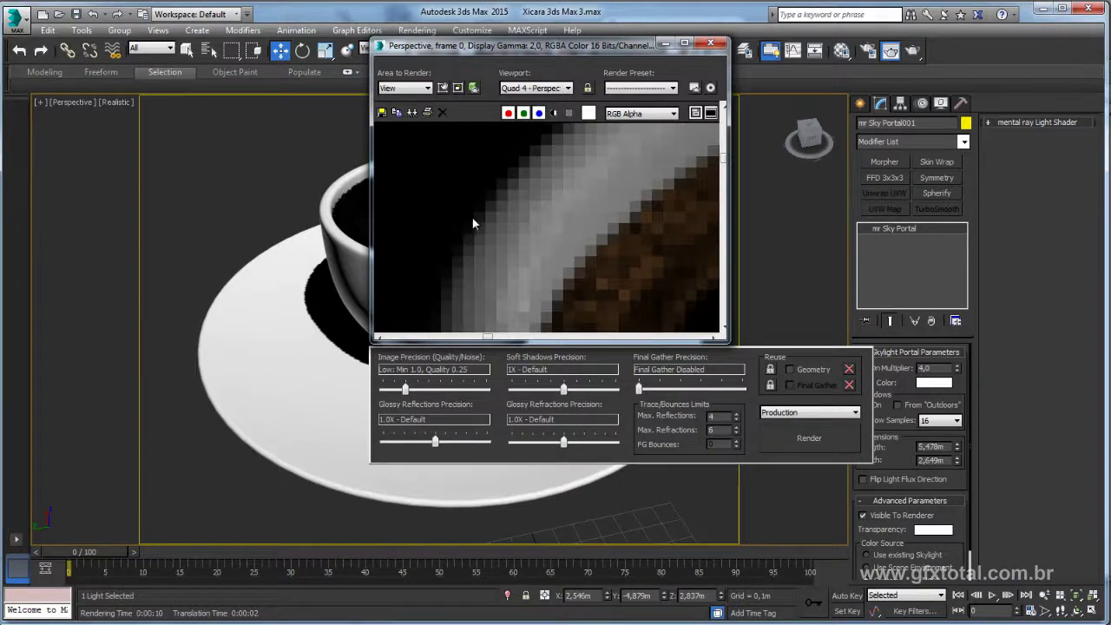
scroll(490, 209, down, 3)
scroll(519, 248, down, 2)
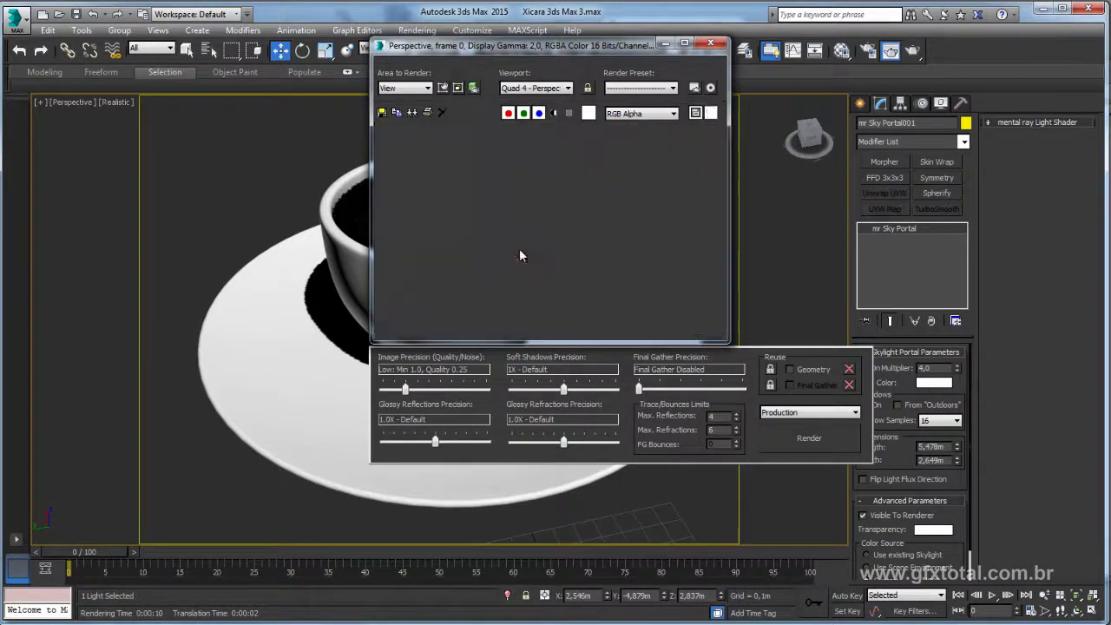
scroll(522, 251, down, 3)
Step: Set image precision to High and final gather to Low with 3 bounces, then open Render Setup
drag(408, 390, 475, 391)
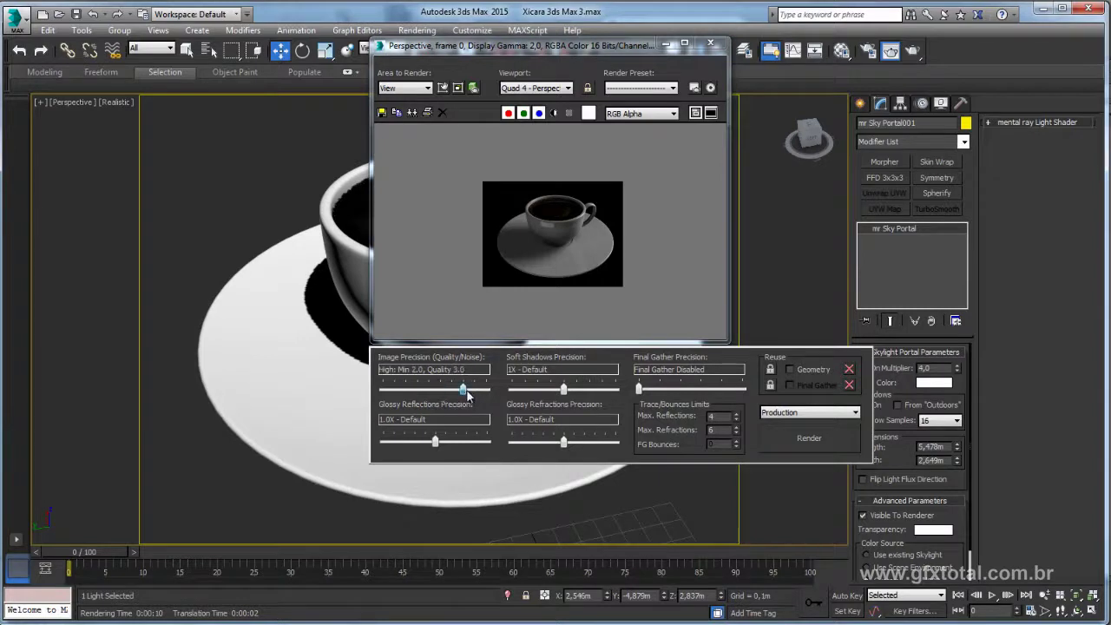
drag(474, 390, 462, 393)
drag(639, 389, 680, 389)
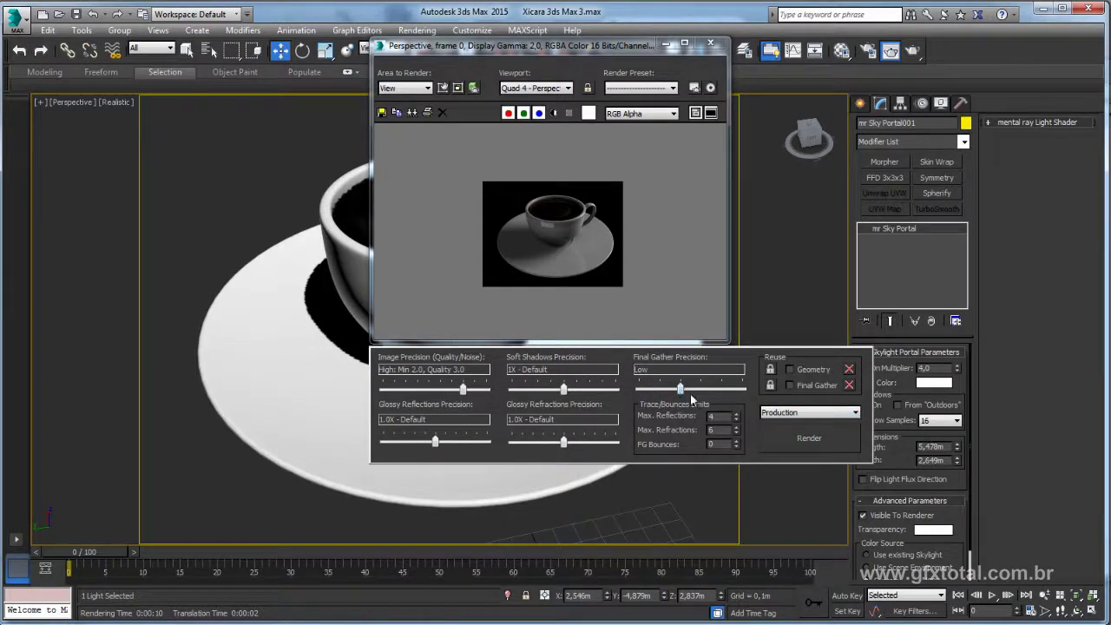
click(737, 441)
click(737, 442)
click(737, 442)
click(736, 442)
click(736, 447)
click(737, 447)
click(868, 50)
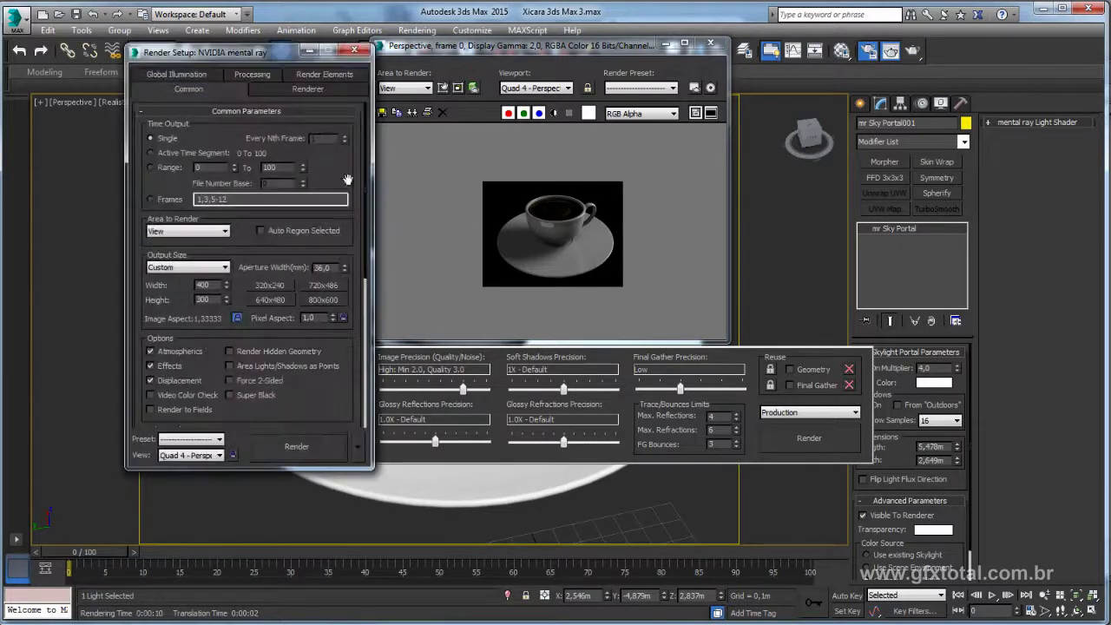
Step: Choose the HDTV (video) 1280x720 output size preset and close Render Setup
click(224, 267)
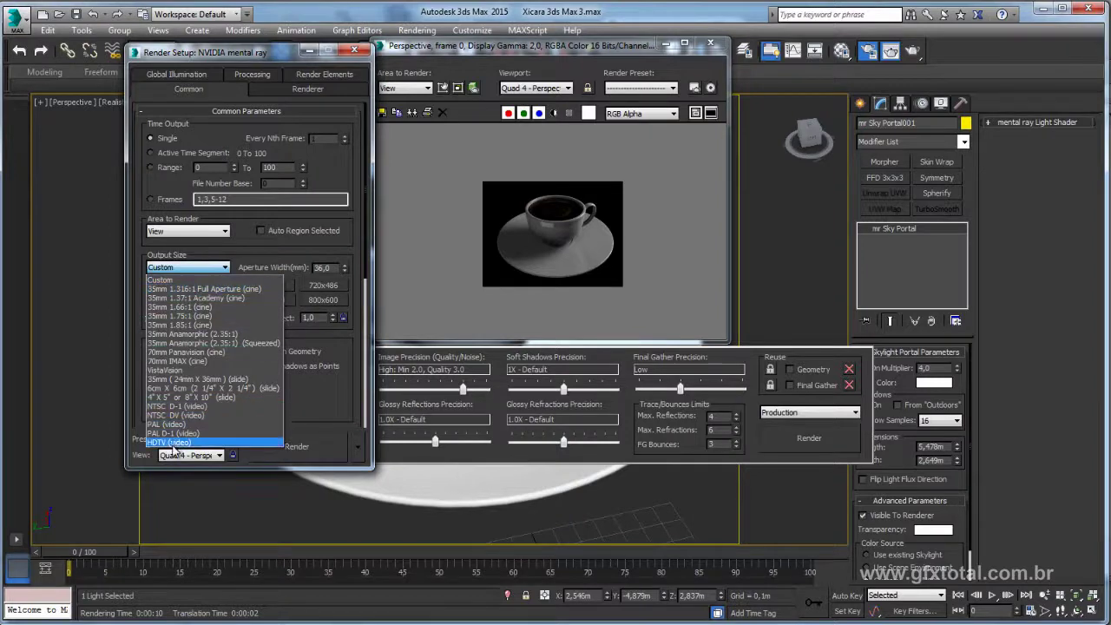
click(174, 442)
double_click(218, 285)
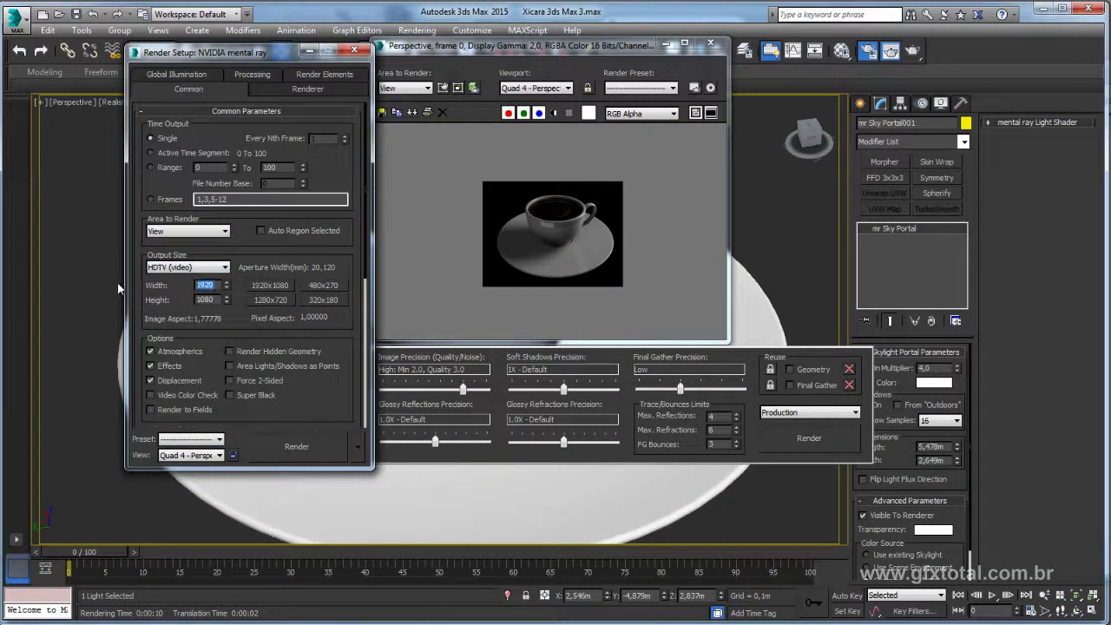
click(271, 300)
drag(268, 60, 165, 33)
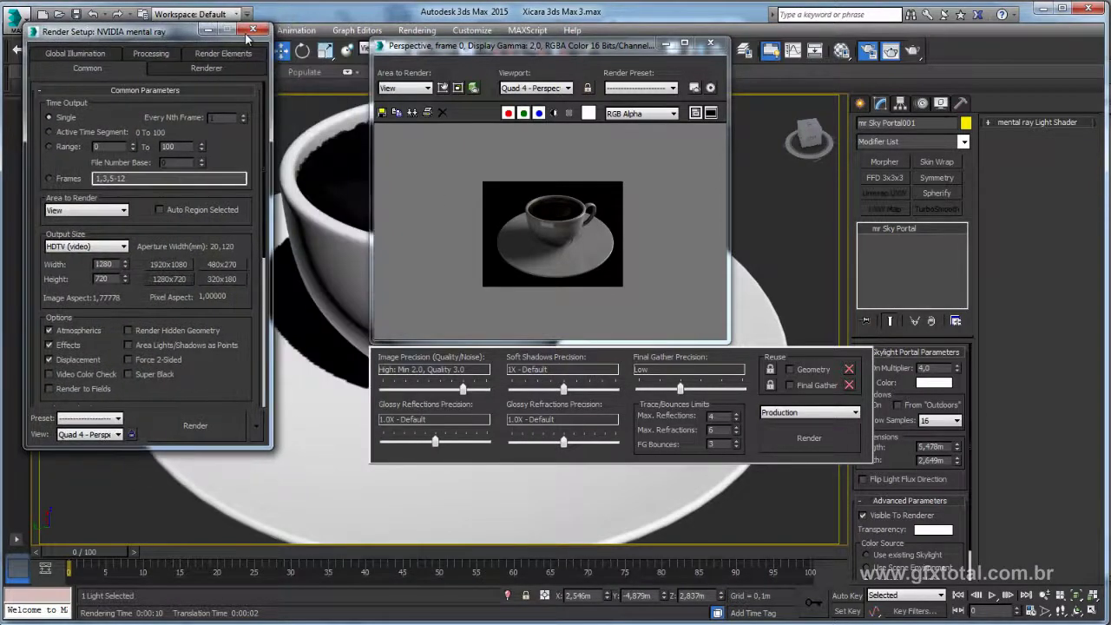
click(252, 24)
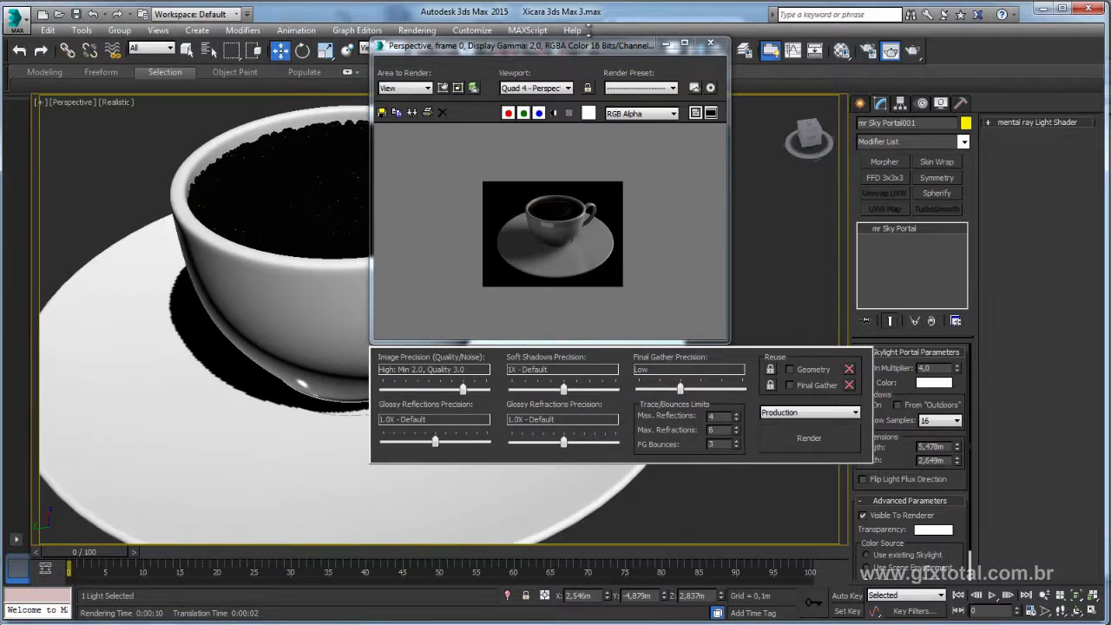
Step: Close the rendered image, zoom out to the portal lights and rotate one sky portal
click(710, 43)
scroll(543, 201, down, 5)
middle_drag(606, 229, 585, 298)
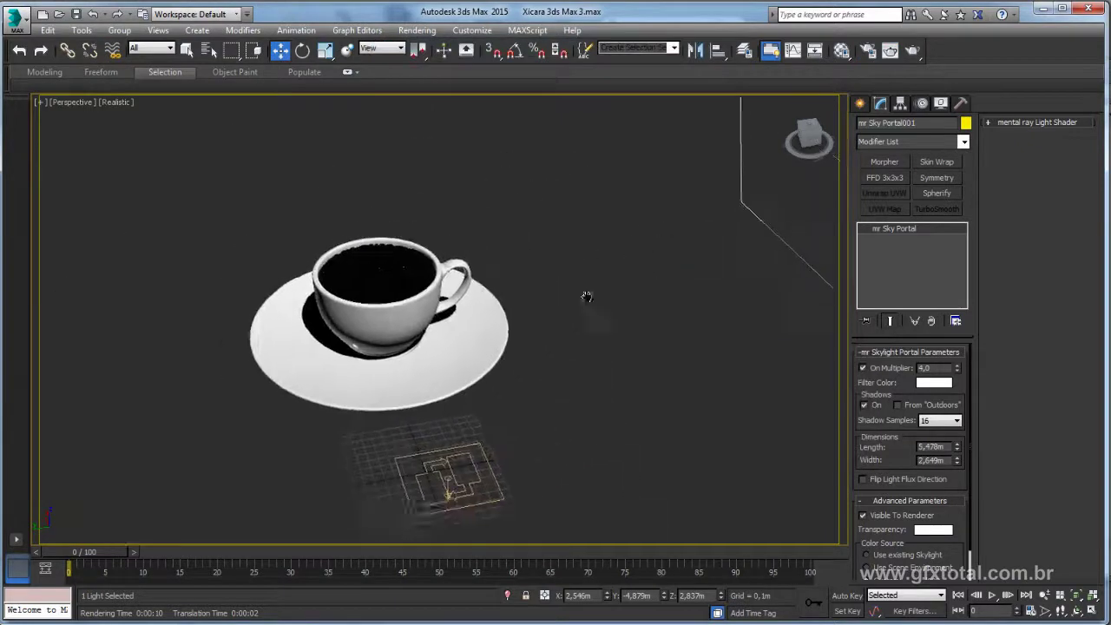
scroll(608, 300, down, 5)
key(e)
alt+middle_drag(730, 227, 732, 270)
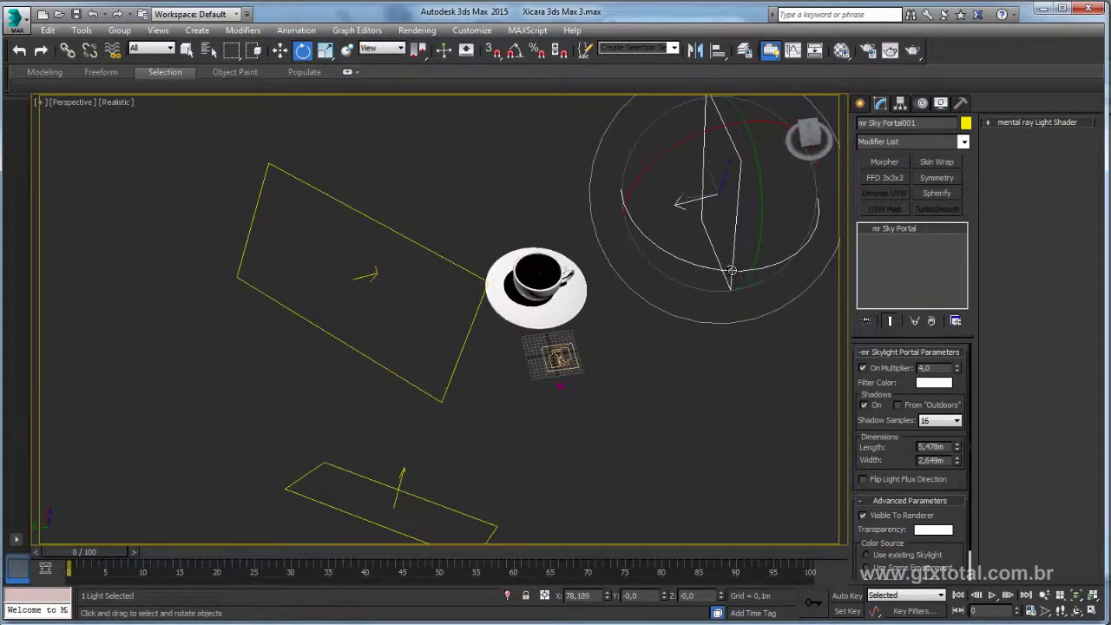
drag(736, 271, 725, 252)
Step: Move that sky portal down and right, angle it toward the cup, and raise it higher
key(w)
alt+middle_drag(760, 231, 679, 154)
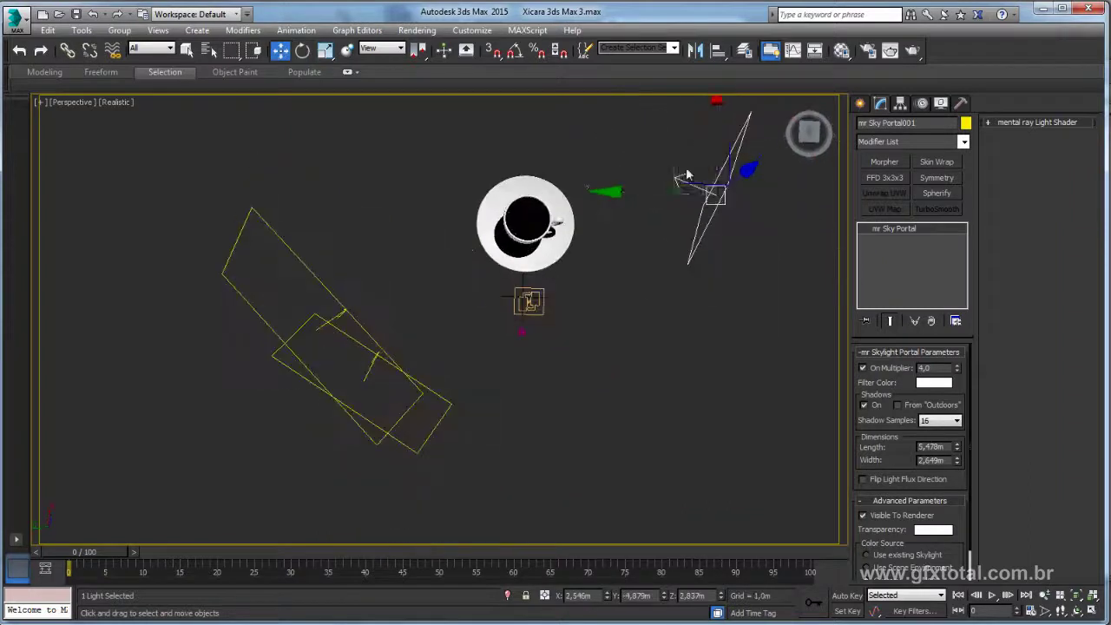
drag(678, 154, 703, 278)
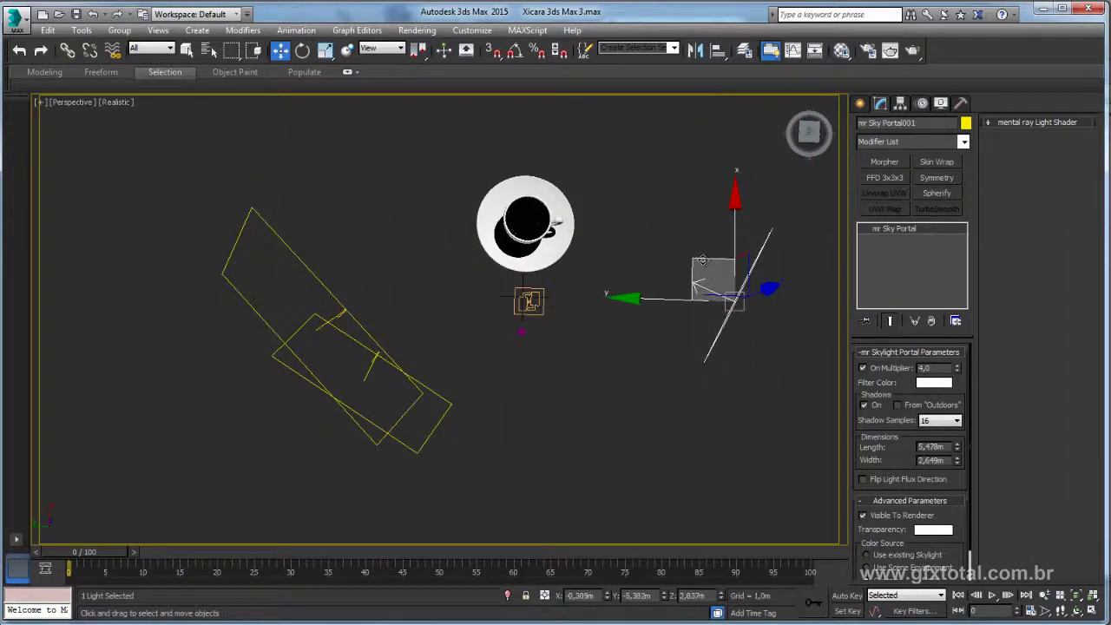
key(e)
drag(784, 287, 774, 273)
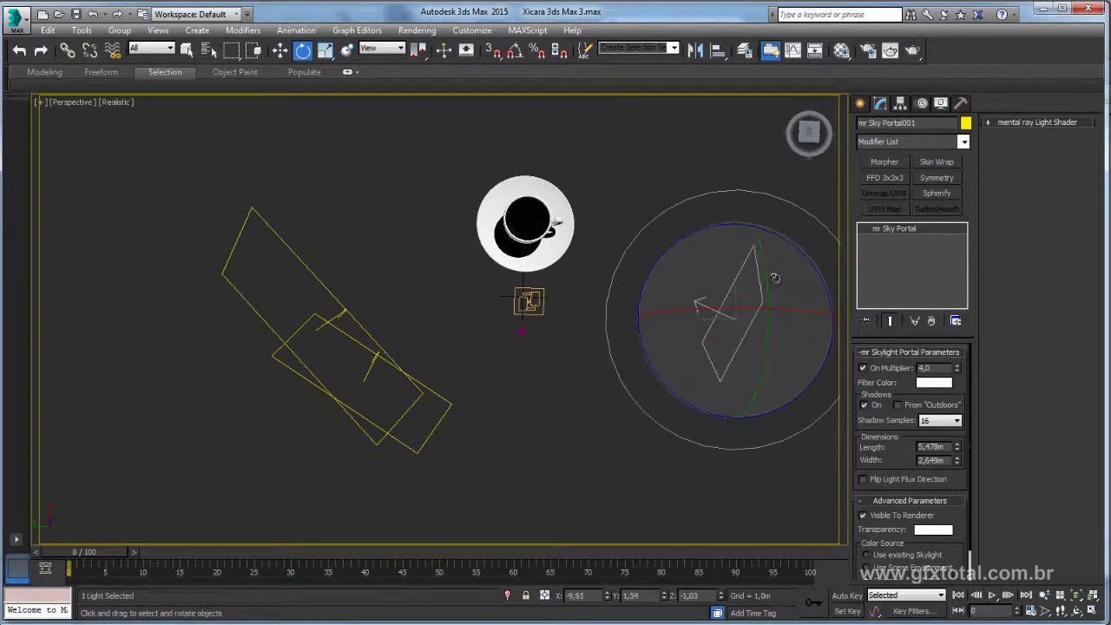
key(w)
alt+middle_drag(774, 273, 761, 223)
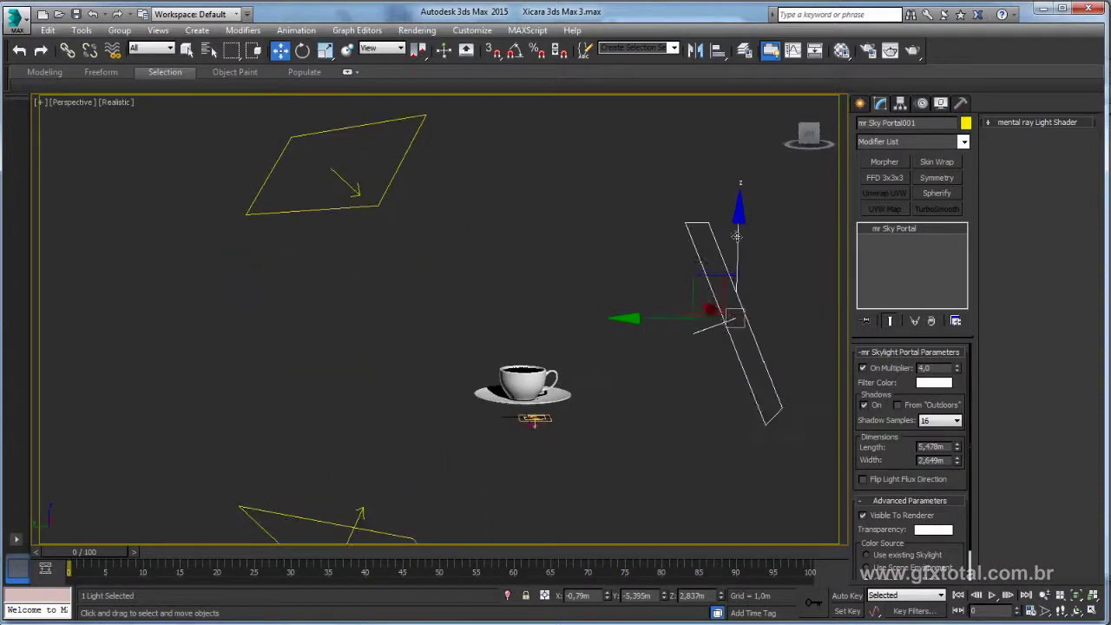
mouse_move(738, 224)
mouse_down()
mouse_move(727, 163)
mouse_move(616, 318)
mouse_up()
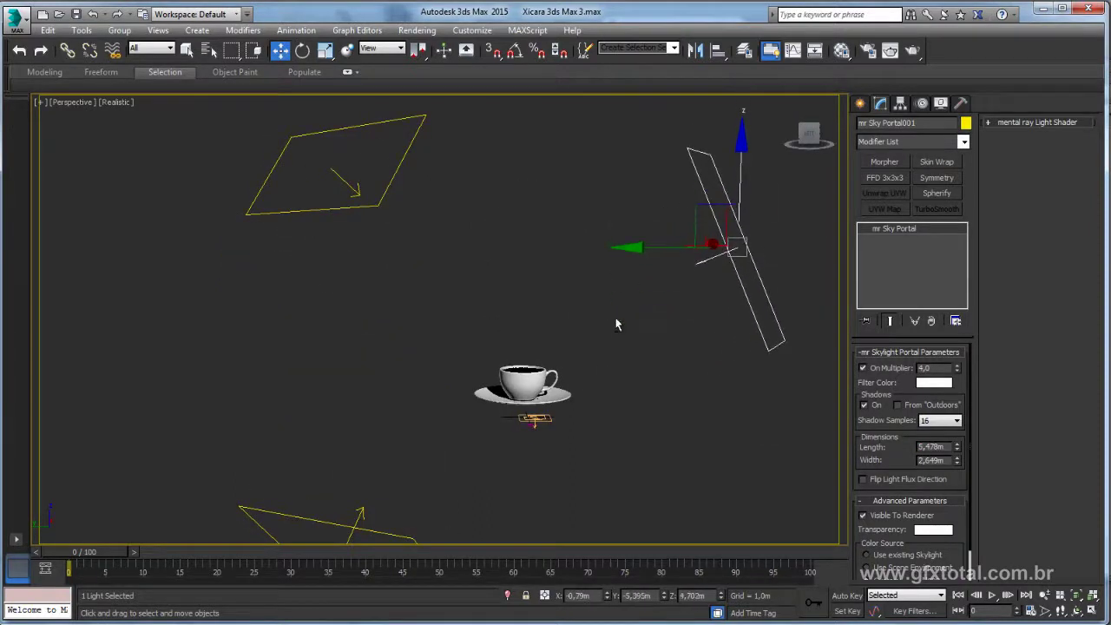
mouse_move(616, 317)
alt+middle_down()
mouse_move(619, 344)
mouse_move(500, 222)
mouse_move(471, 260)
alt+middle_up()
Step: Rotate the top and bottom sky portals about -30 degrees around Z and shift them left and up
click(445, 147)
ctrl+click(468, 423)
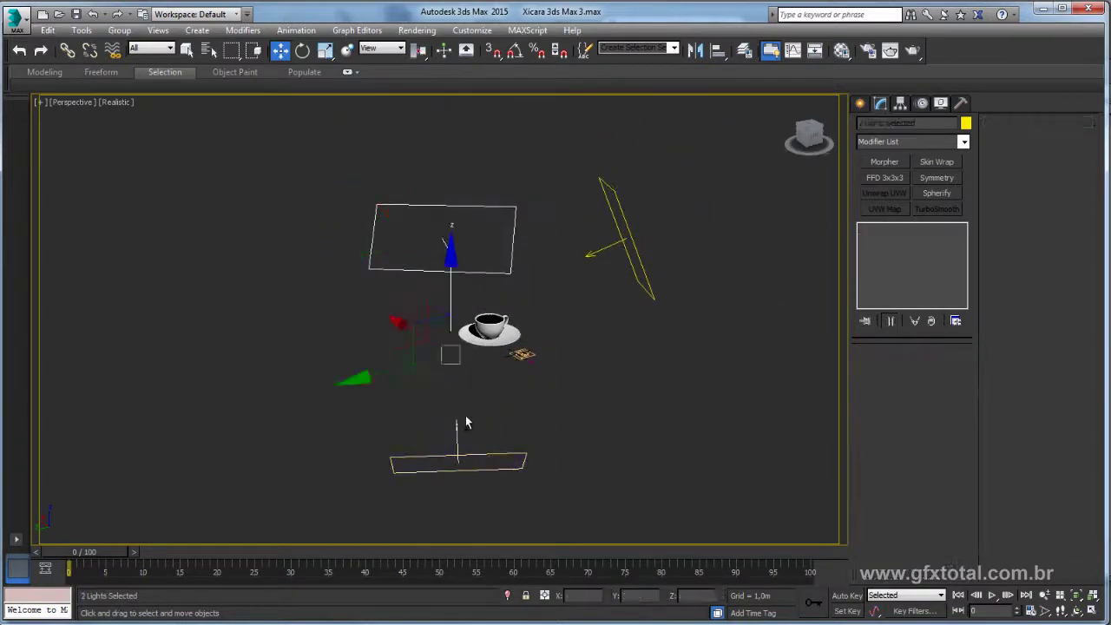
alt+middle_drag(467, 422, 466, 461)
key(e)
drag(464, 415, 420, 417)
key(w)
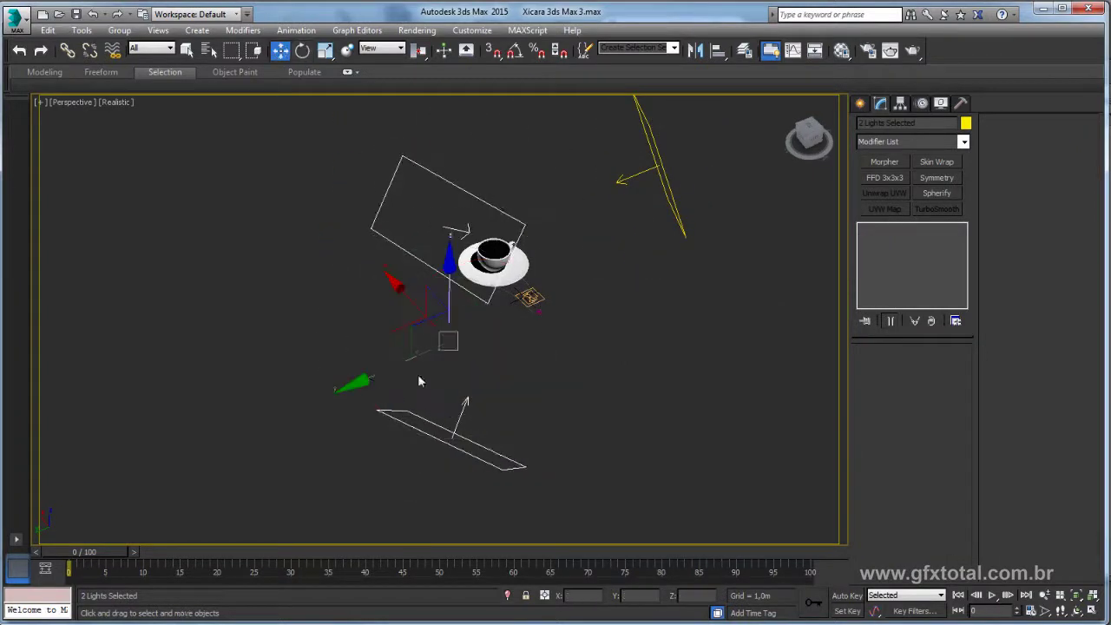
drag(417, 327, 319, 305)
Step: Select the cup and zoom the view to frame it
mouse_move(580, 308)
alt+middle_down()
mouse_move(542, 346)
mouse_move(554, 329)
mouse_move(510, 347)
mouse_move(530, 336)
alt+middle_up()
click(543, 348)
key(z)
scroll(554, 364, down, 3)
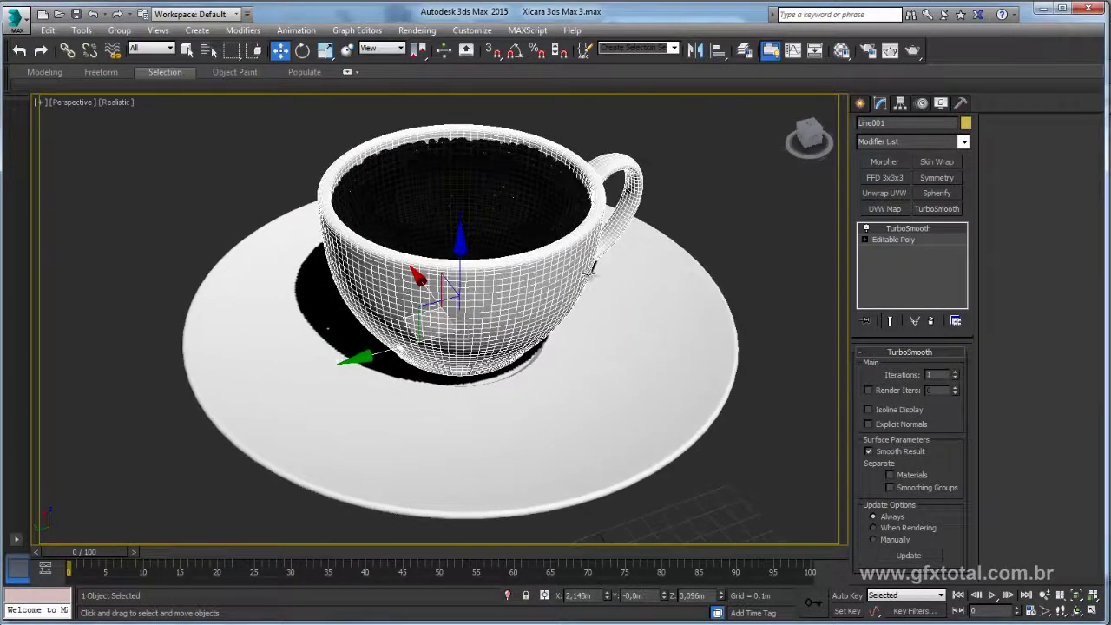
Step: Render the portal-lit cup and saucer at 1280x720 and minimize the finished render window
click(910, 50)
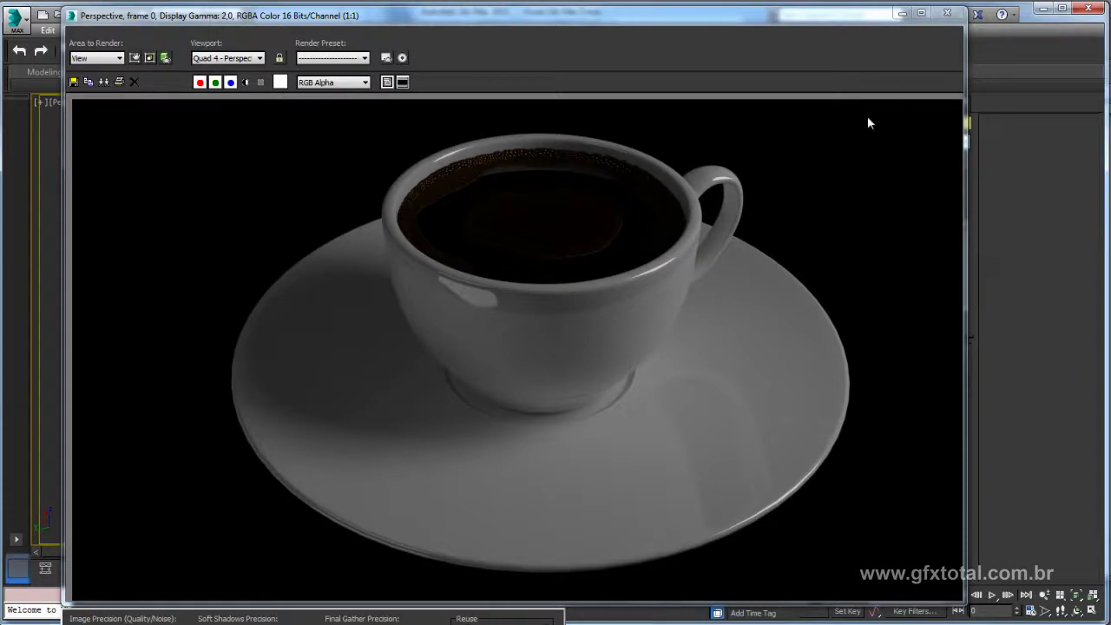
click(899, 12)
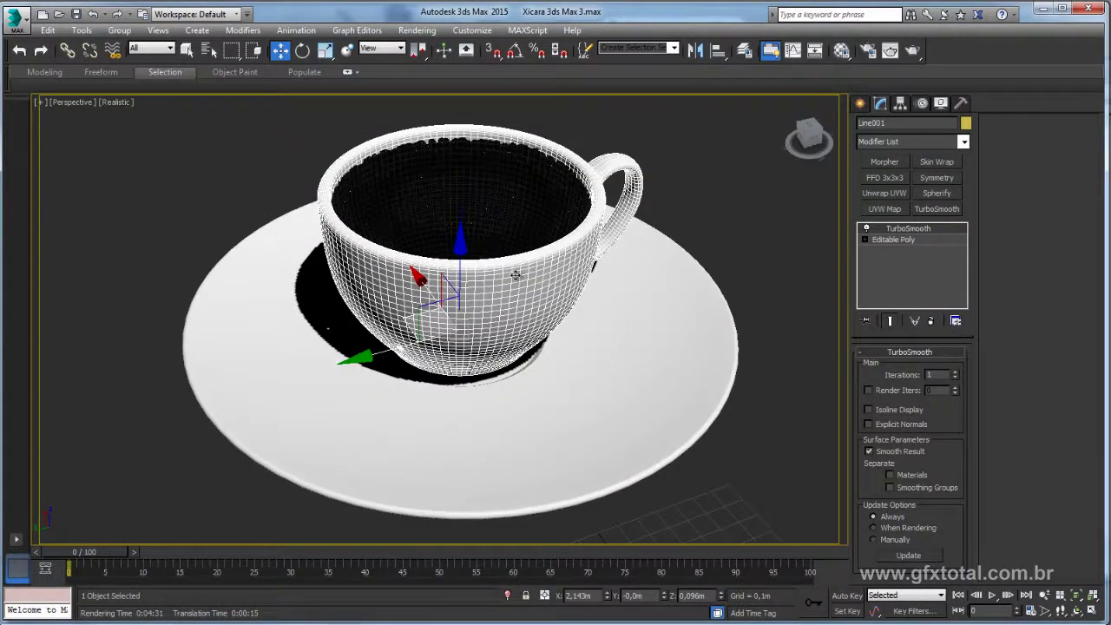
Step: Convert the cup to Editable Poly and ring-select the edges just below its rim
right_click(515, 274)
mouse_move(582, 412)
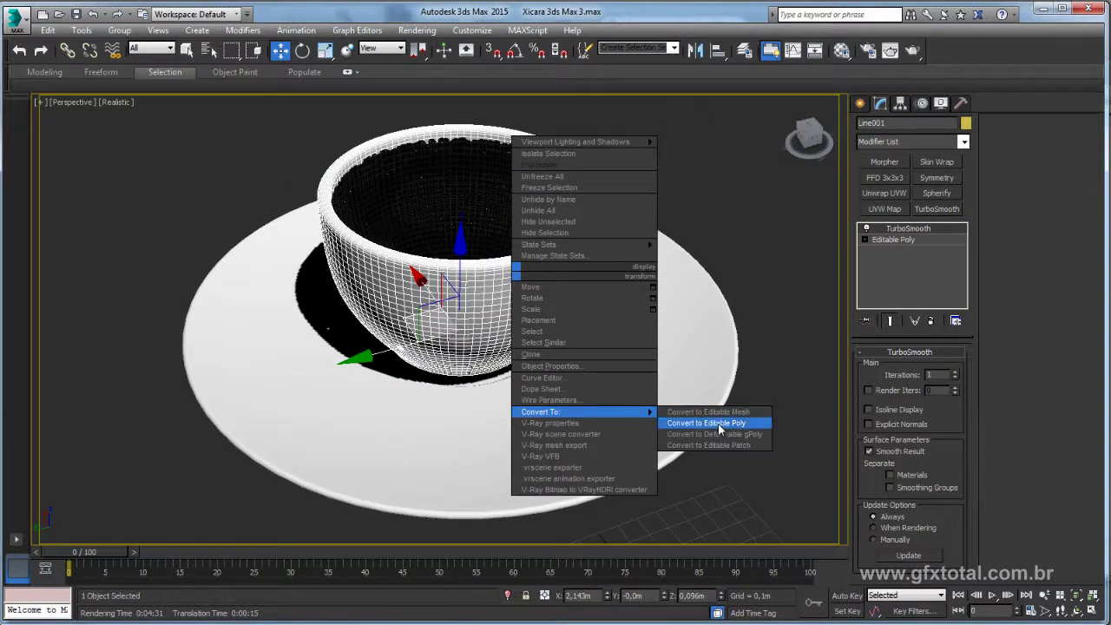
click(720, 425)
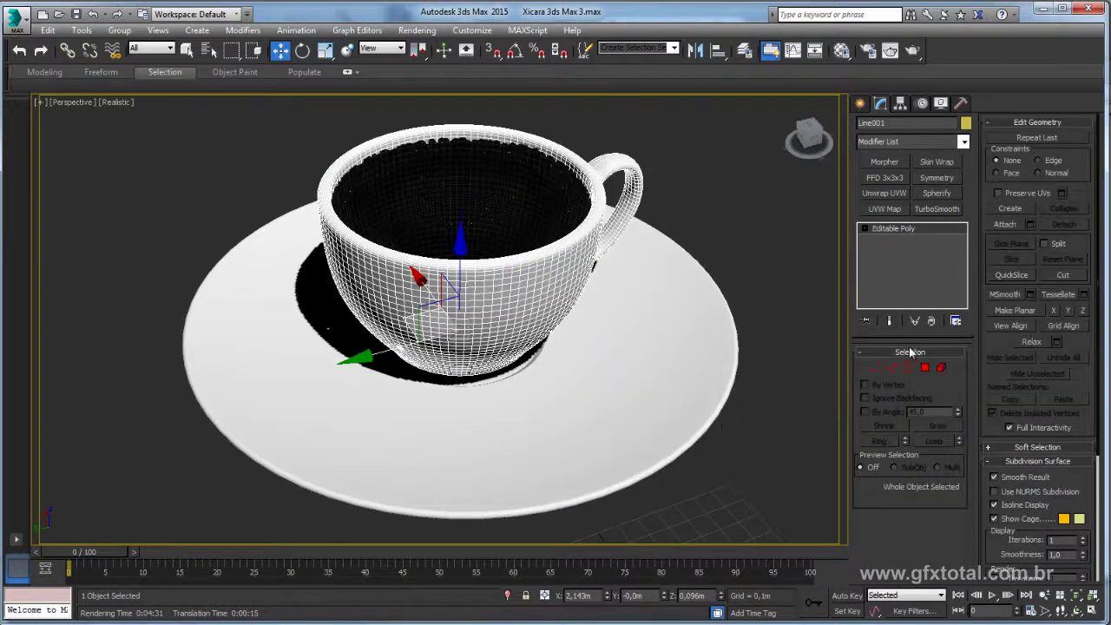
click(891, 368)
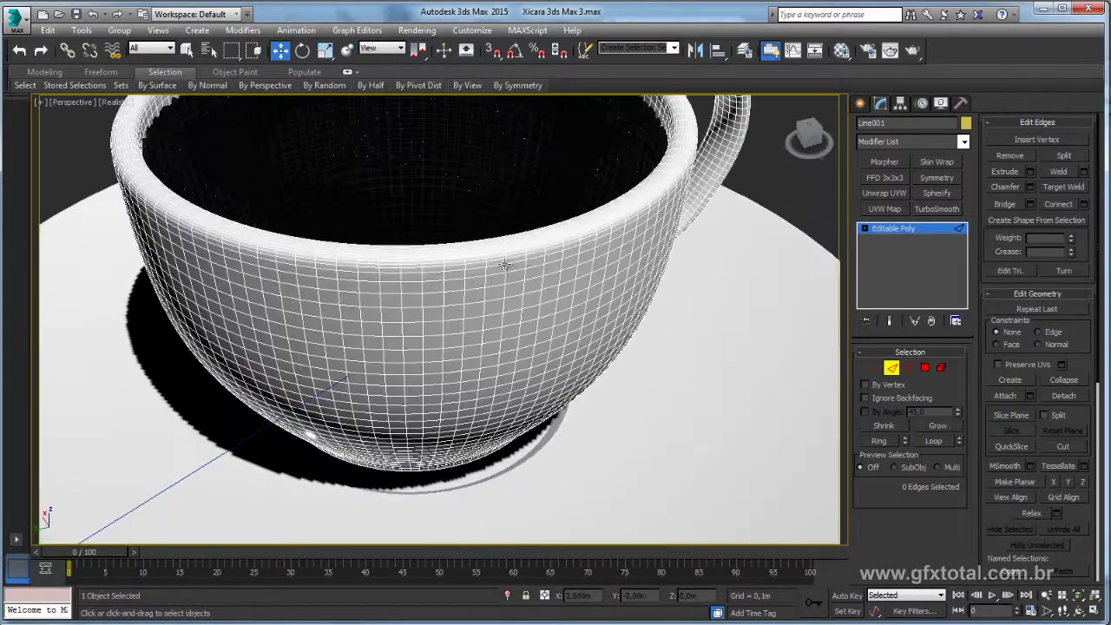
click(506, 265)
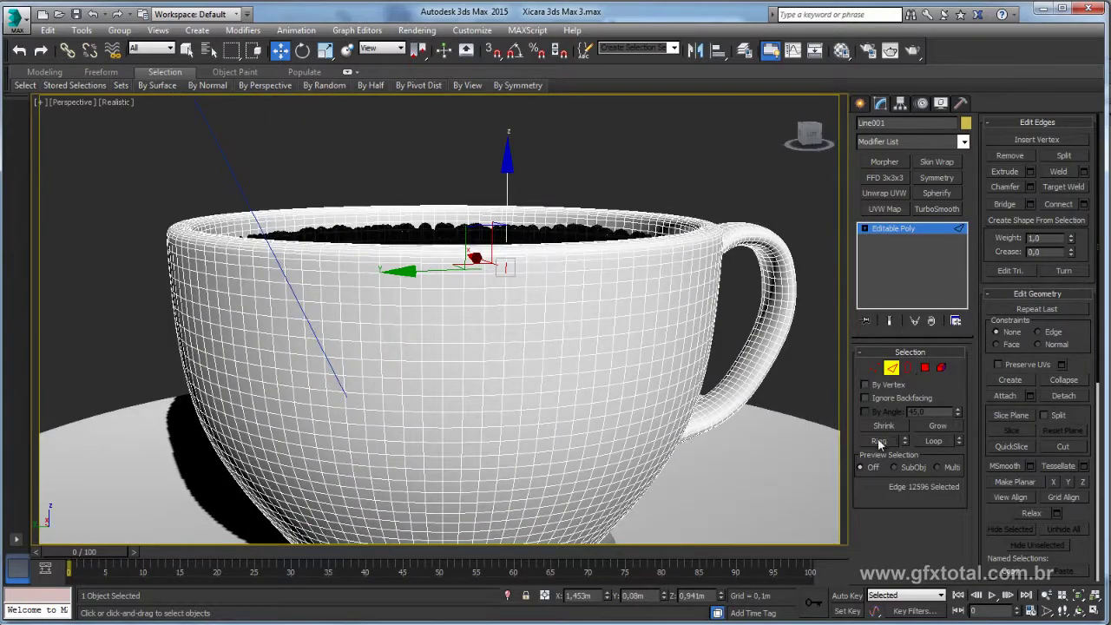
click(879, 441)
Step: Add the missed rim edge and convert the edge ring into a polygon band
mouse_move(565, 330)
alt+middle_down()
mouse_move(613, 300)
mouse_move(615, 275)
alt+middle_up()
scroll(610, 303, up, 3)
scroll(600, 298, up, 2)
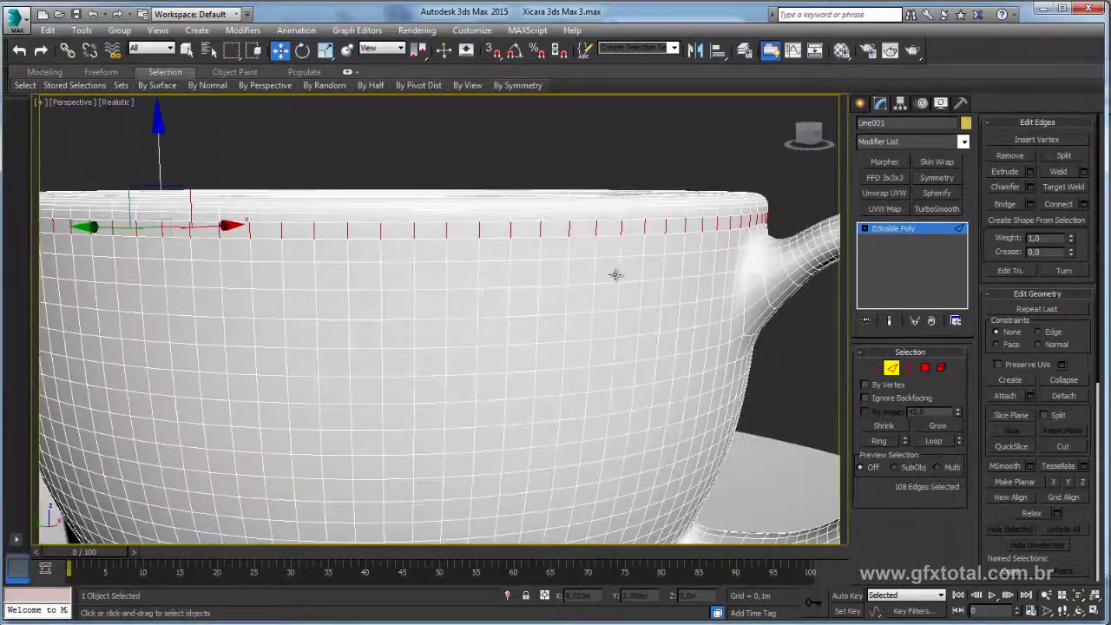
ctrl+click(511, 230)
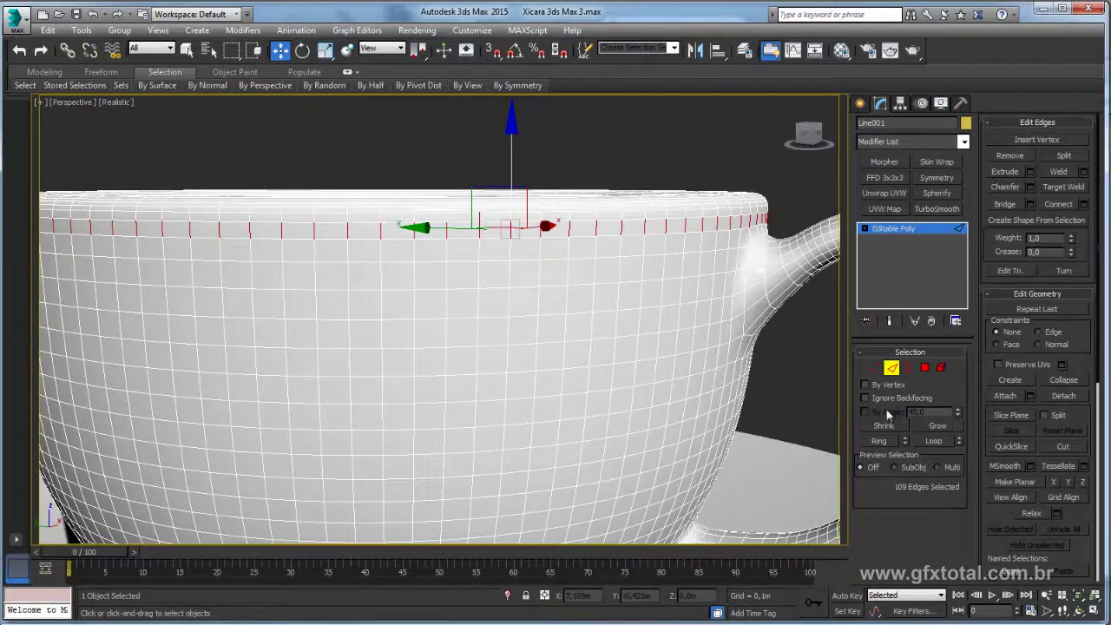
ctrl+click(924, 367)
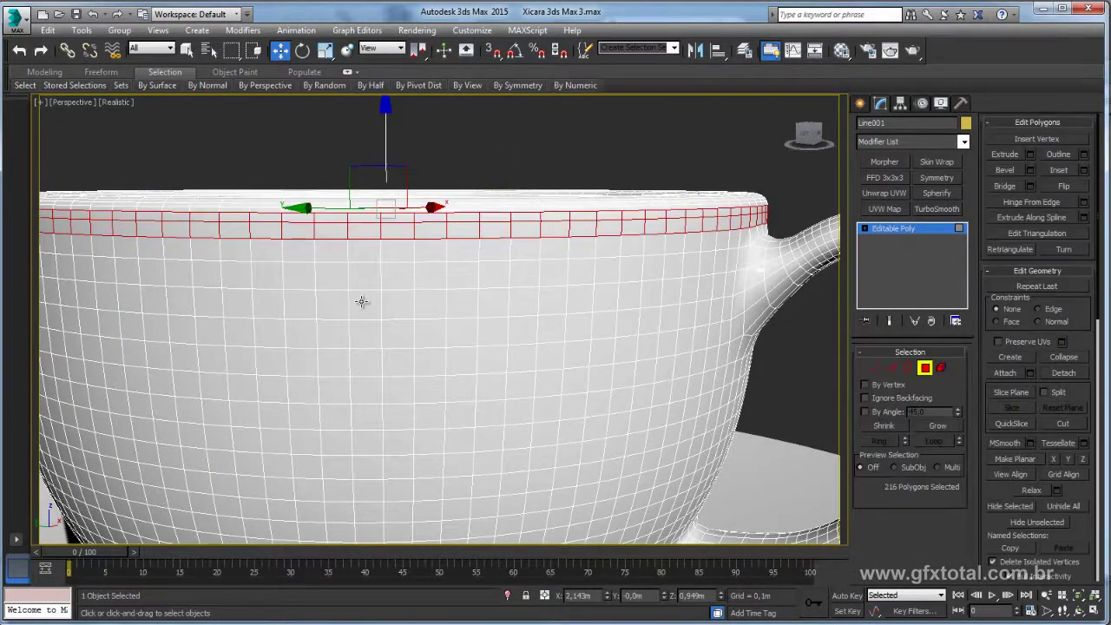
scroll(362, 302, down, 5)
mouse_move(397, 315)
alt+middle_down()
mouse_move(474, 325)
mouse_move(556, 313)
alt+middle_up()
scroll(474, 325, up, 3)
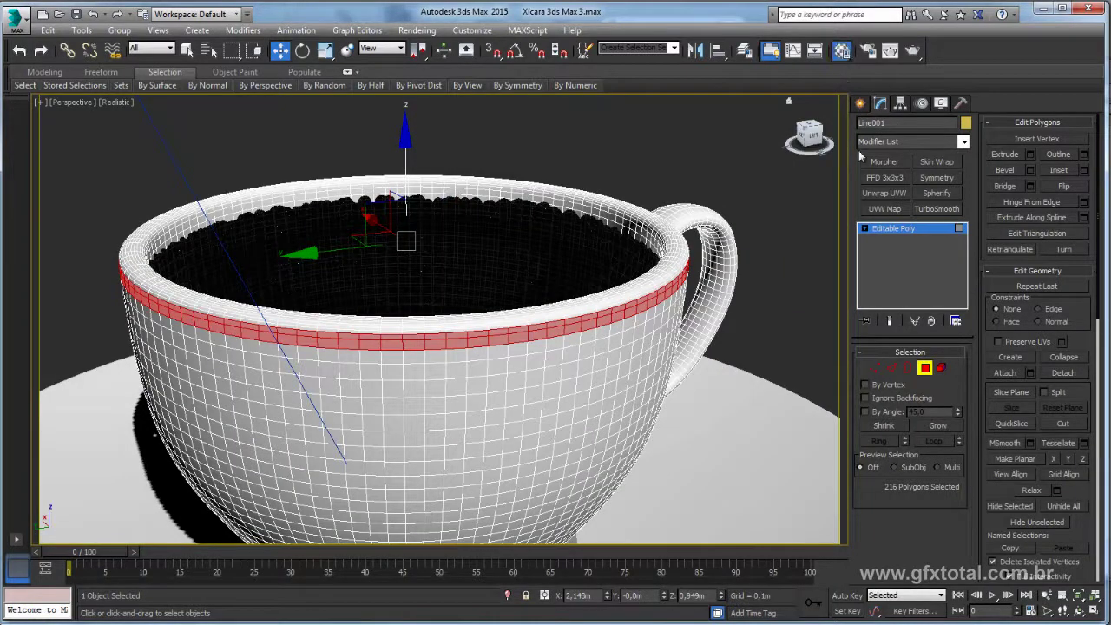
Step: Make an unused slot an Arch & Design material using the Copper template
key(m)
click(912, 118)
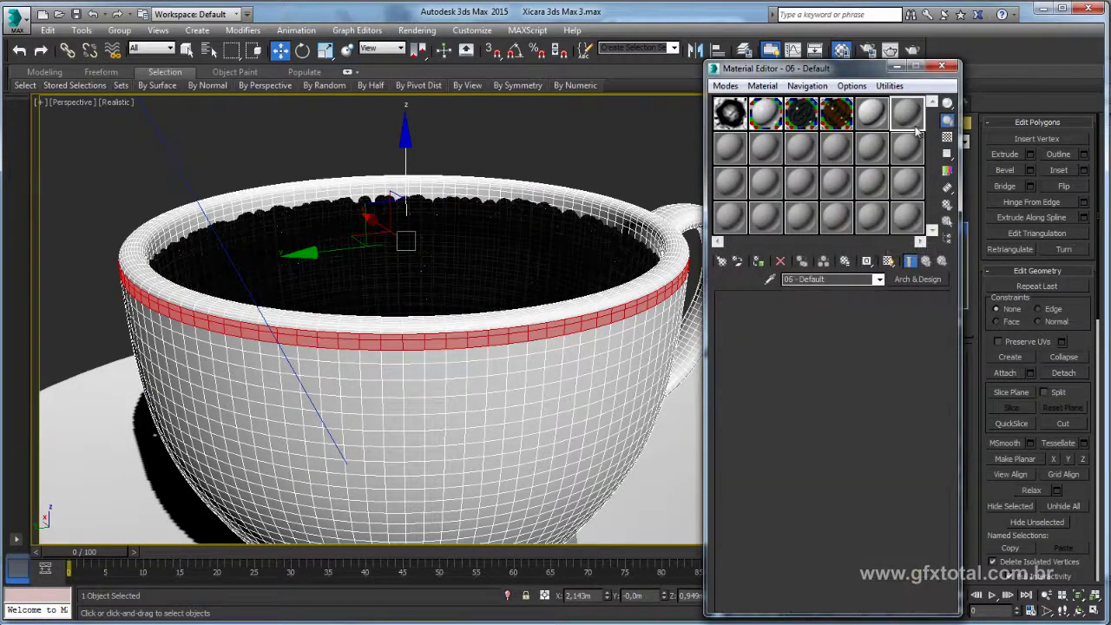
click(919, 280)
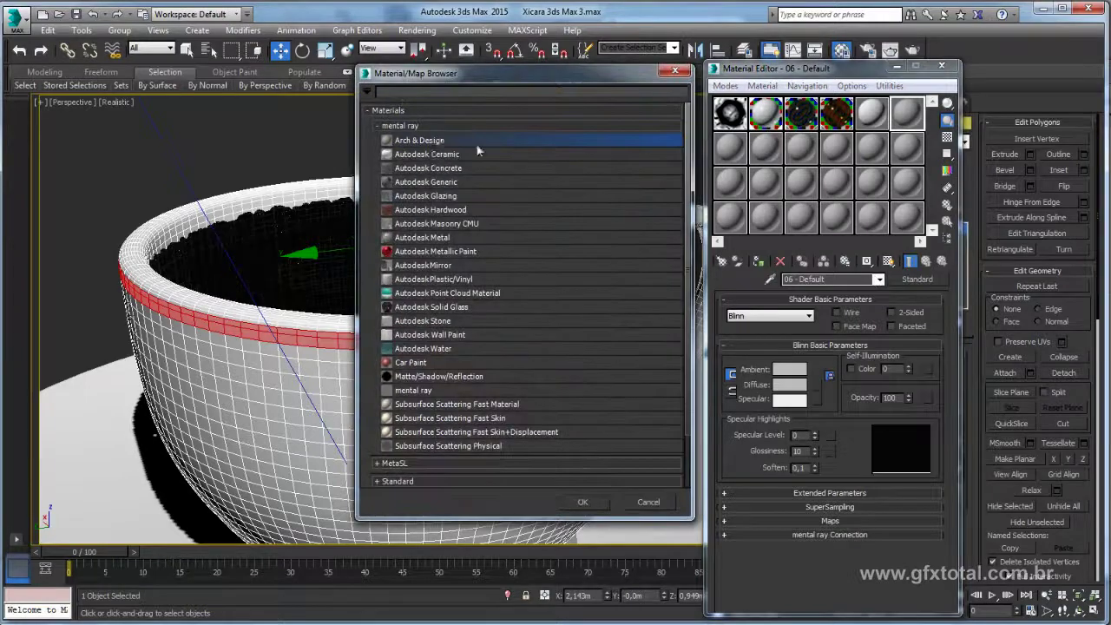
double_click(424, 141)
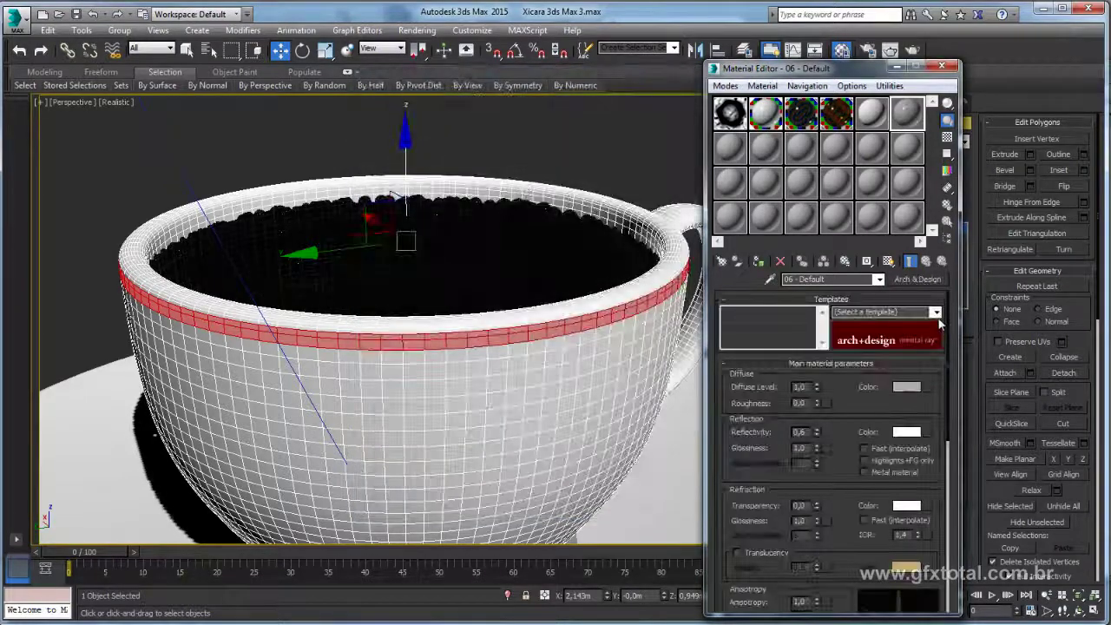
click(936, 312)
scroll(886, 417, down, 1)
scroll(894, 435, down, 2)
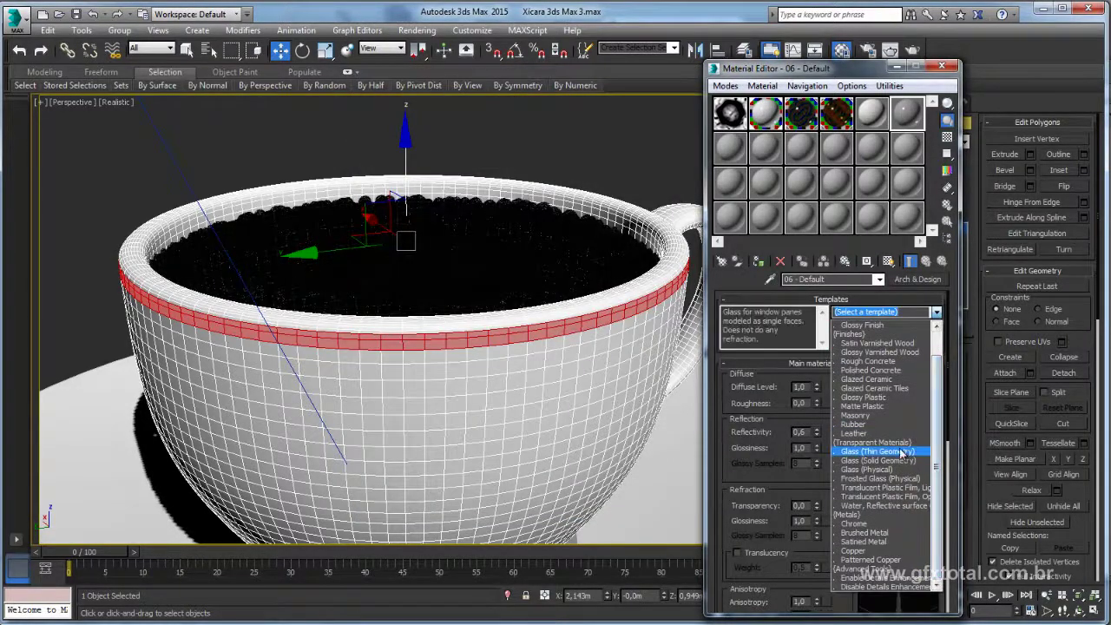
click(854, 552)
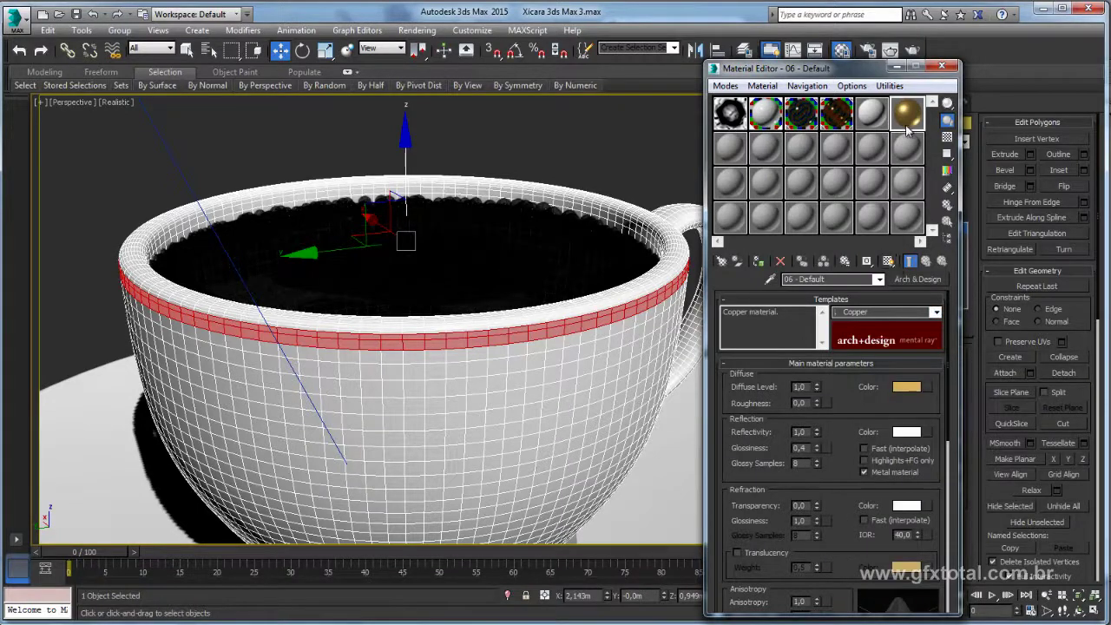
Step: Set 32 glossy samples, return to whole-cup level and close the Material Editor
double_click(798, 463)
drag(857, 73, 824, 65)
text(32)
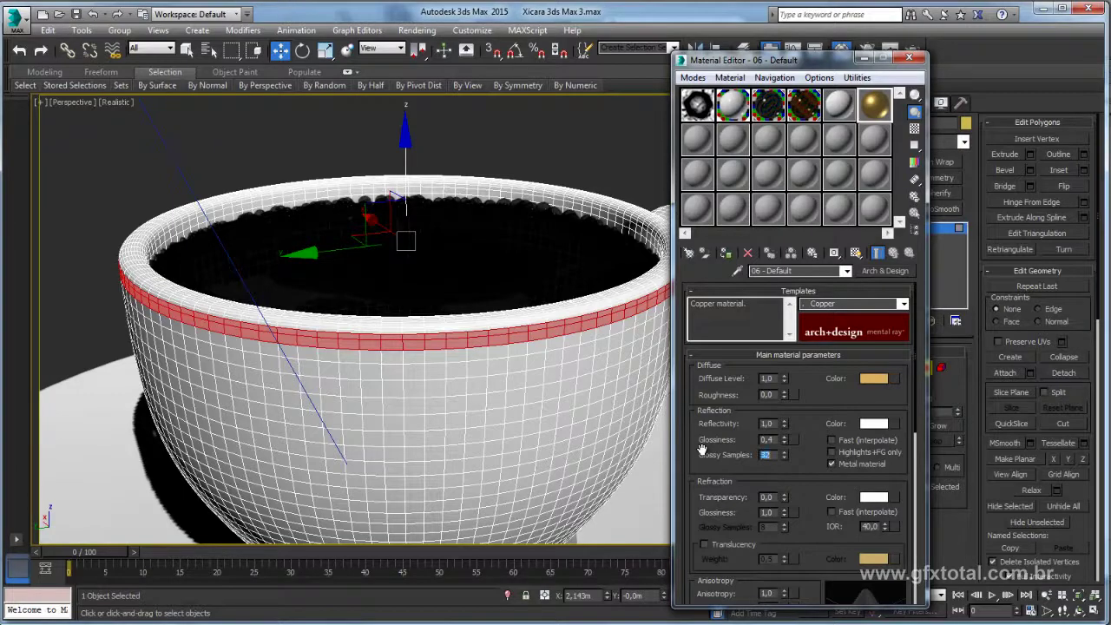
alt+middle_drag(511, 353, 605, 442)
scroll(521, 323, down, 4)
scroll(443, 281, up, 4)
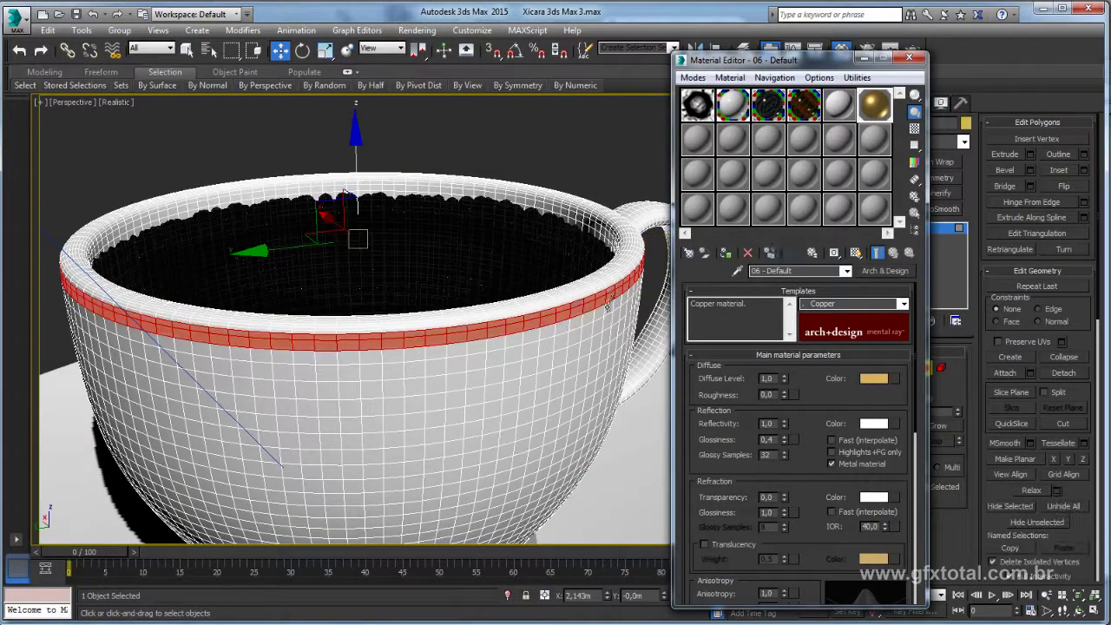
scroll(582, 387, down, 3)
scroll(580, 415, down, 2)
scroll(607, 347, up, 5)
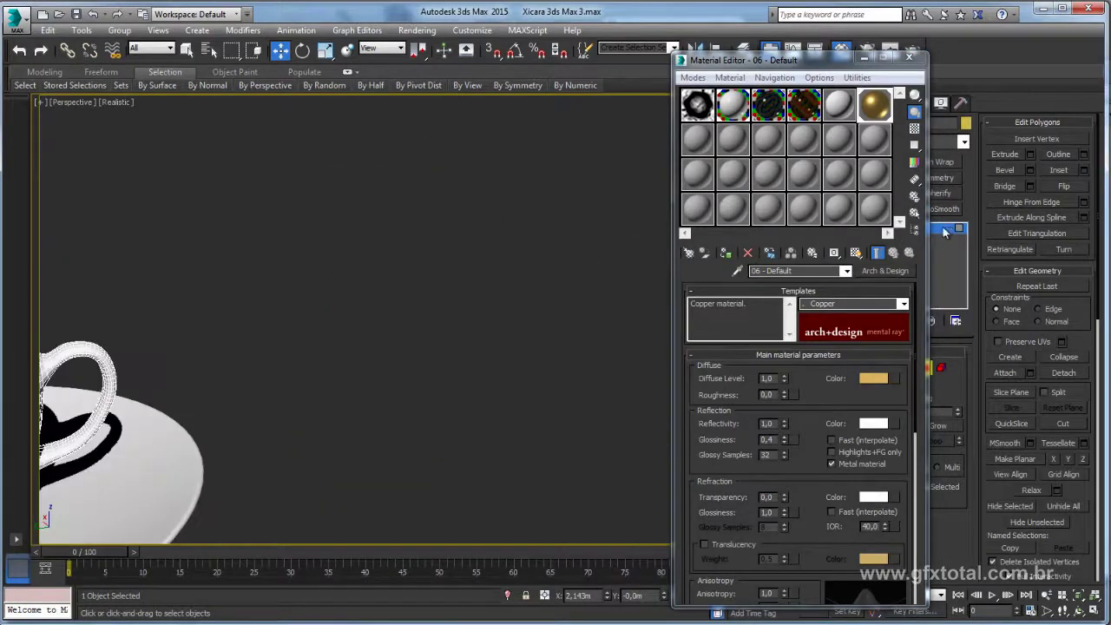
key(4)
scroll(514, 312, down, 4)
scroll(496, 345, up, 2)
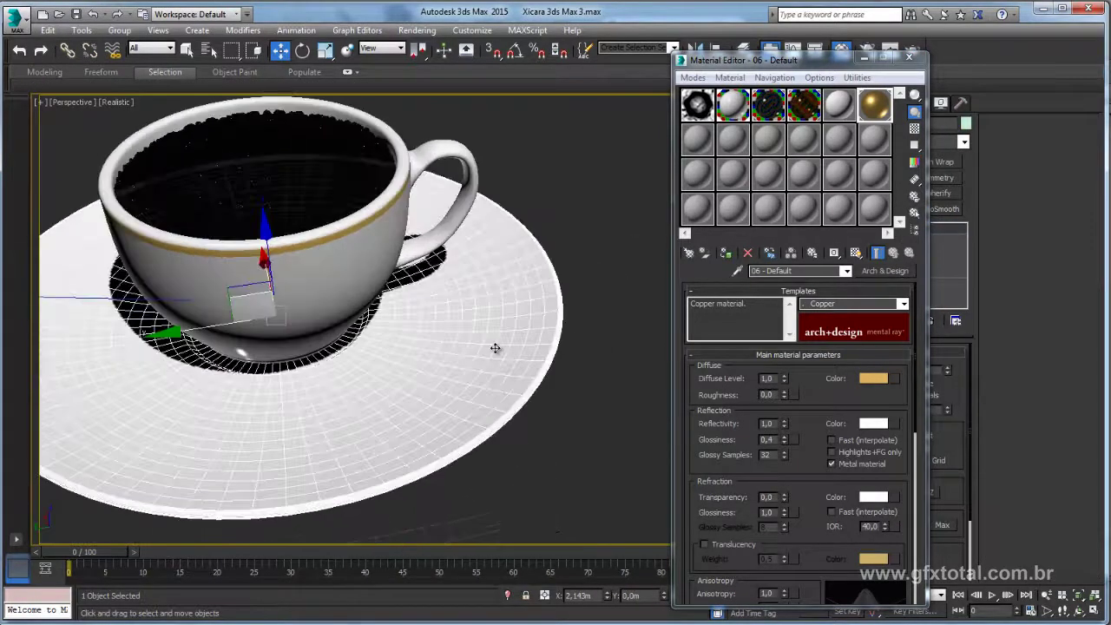
click(909, 57)
Step: Convert the saucer to Editable Poly and pick an edge near its outer rim
click(908, 227)
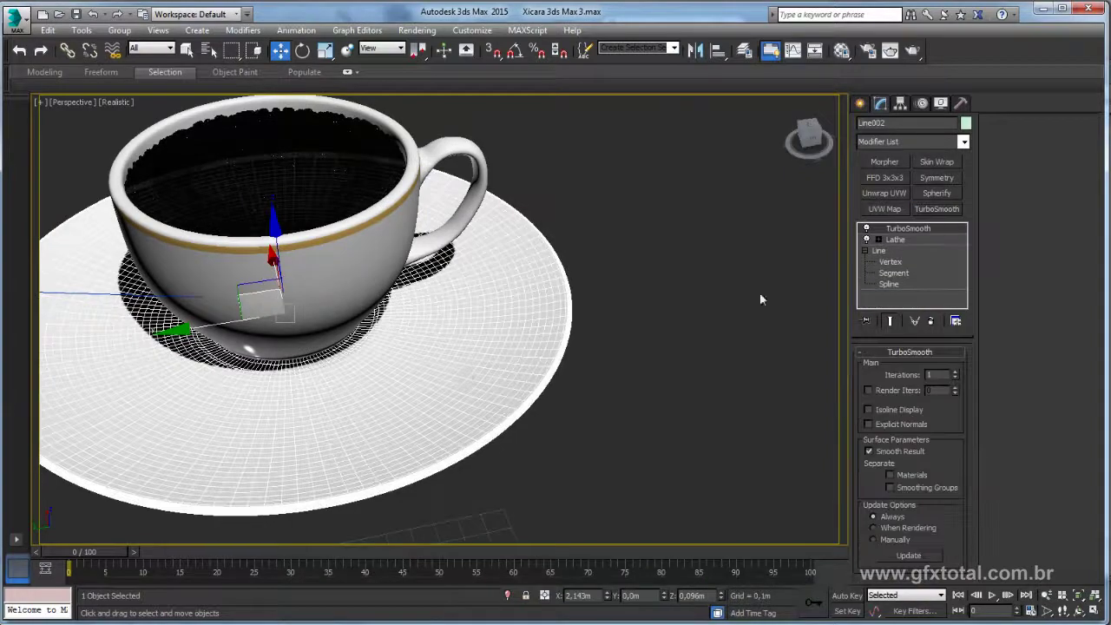
middle_drag(466, 379, 592, 299)
right_click(581, 261)
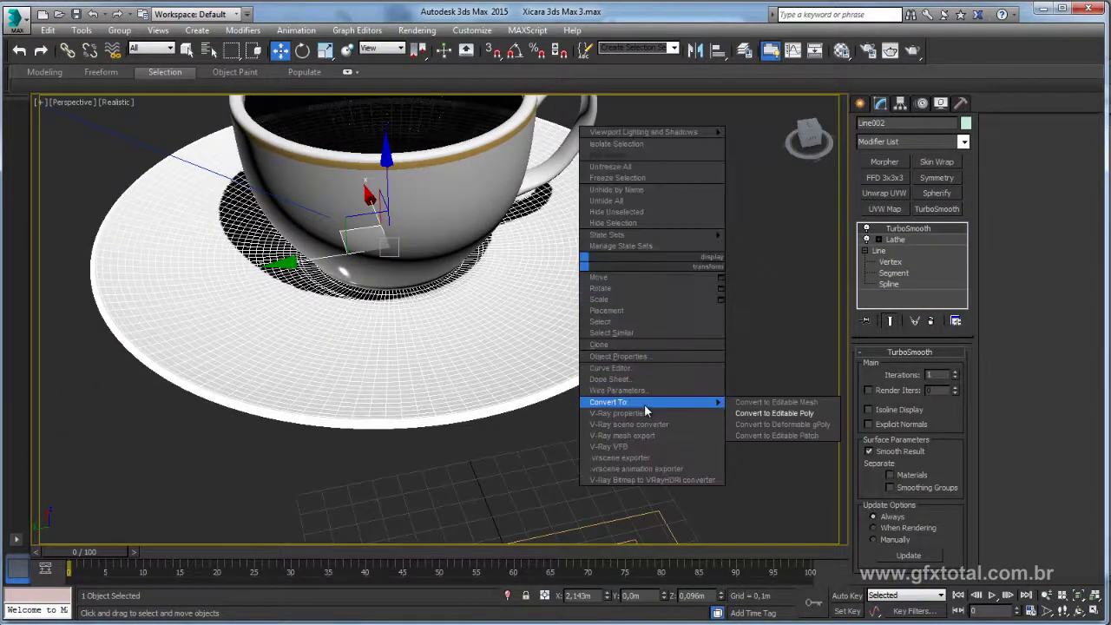
click(781, 415)
click(892, 368)
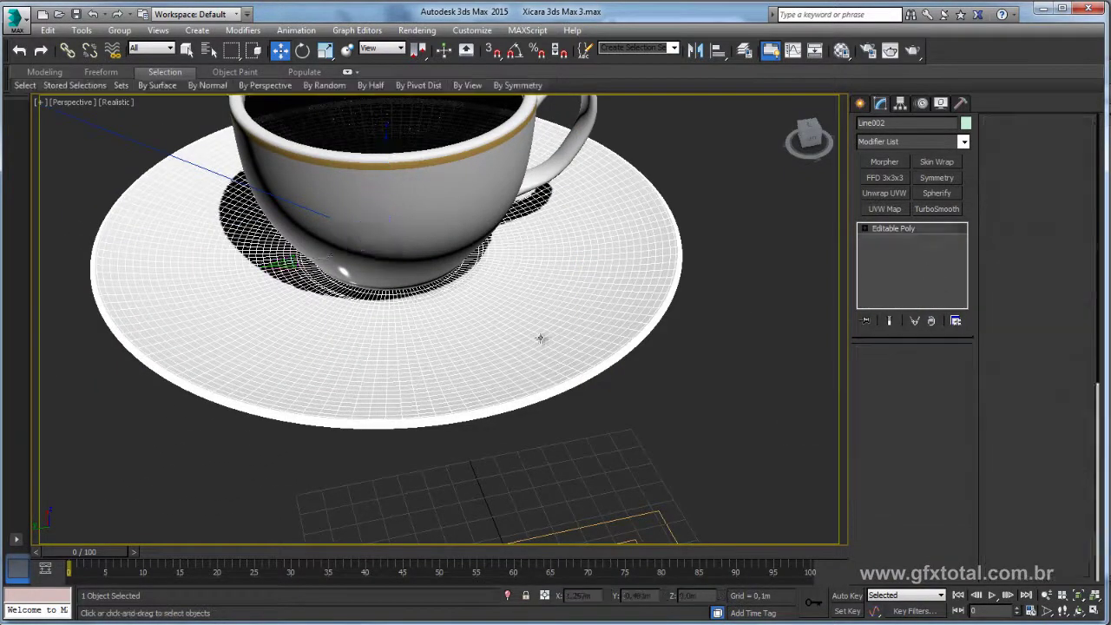
scroll(612, 347, up, 3)
scroll(642, 347, up, 3)
click(663, 344)
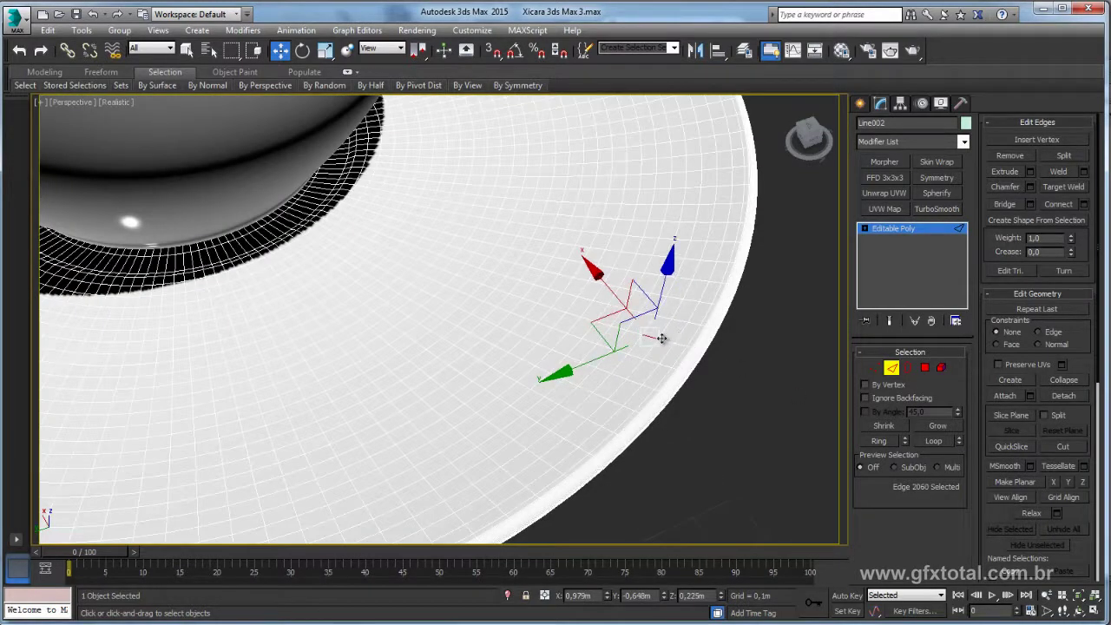
Step: Ring that edge into a 136-polygon band and drag the Copper material onto it
scroll(657, 335, down, 5)
mouse_move(652, 322)
alt+middle_down()
mouse_move(658, 443)
mouse_move(665, 397)
alt+middle_up()
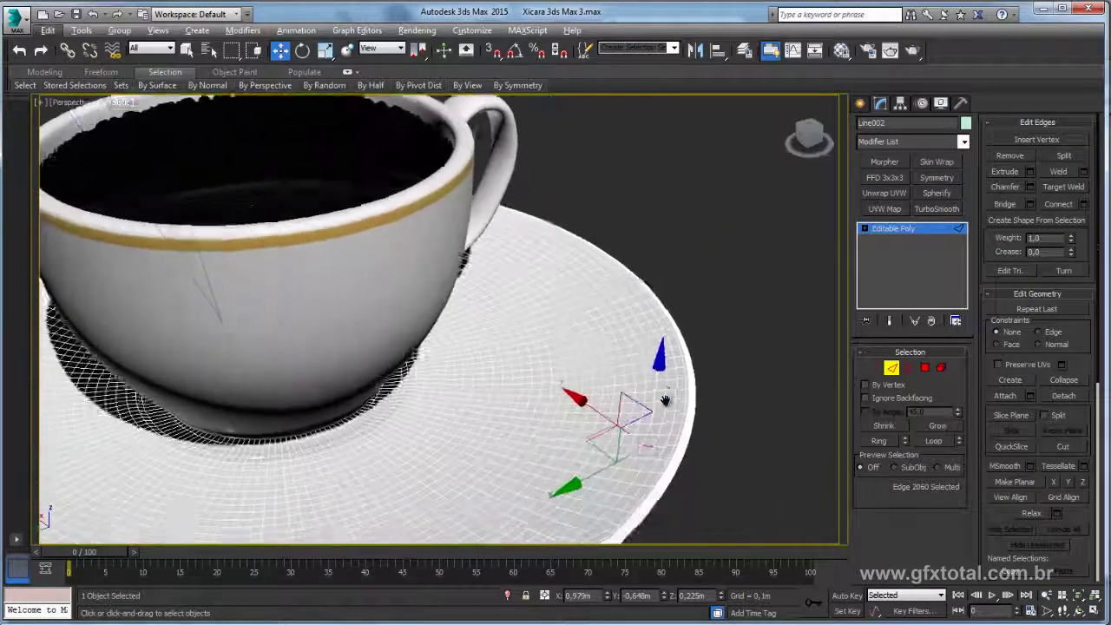
scroll(665, 397, up, 2)
click(879, 441)
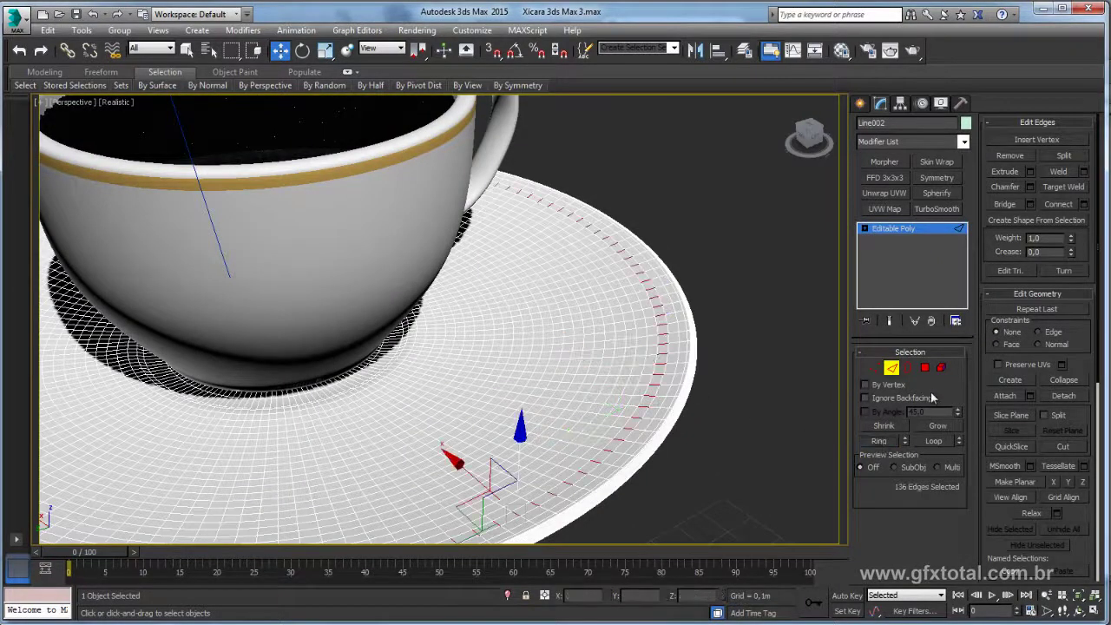
ctrl+click(924, 368)
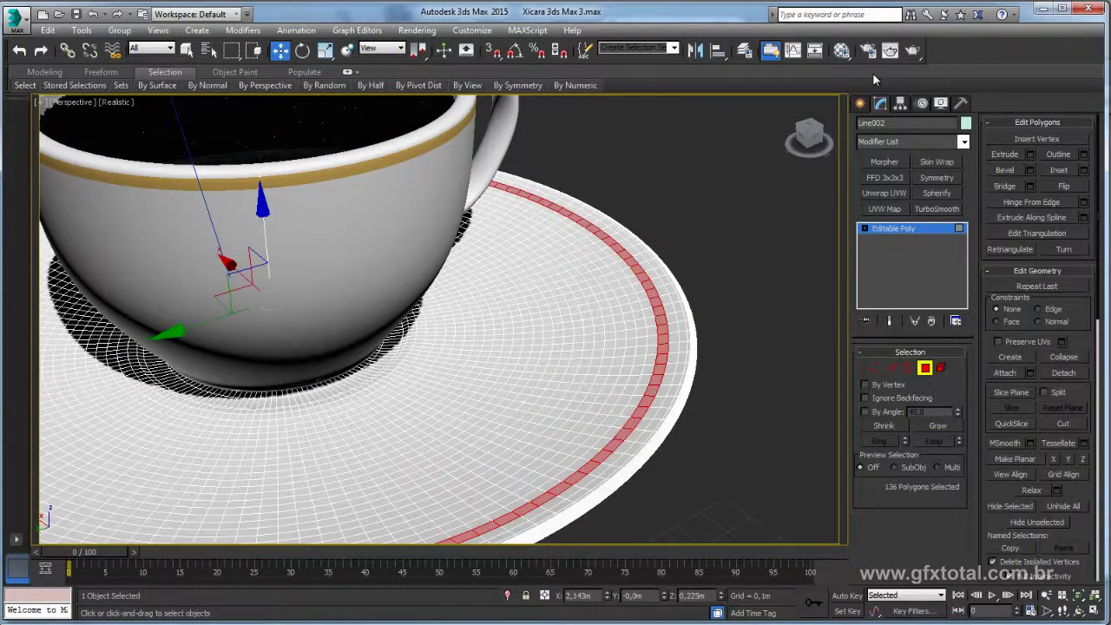
click(842, 50)
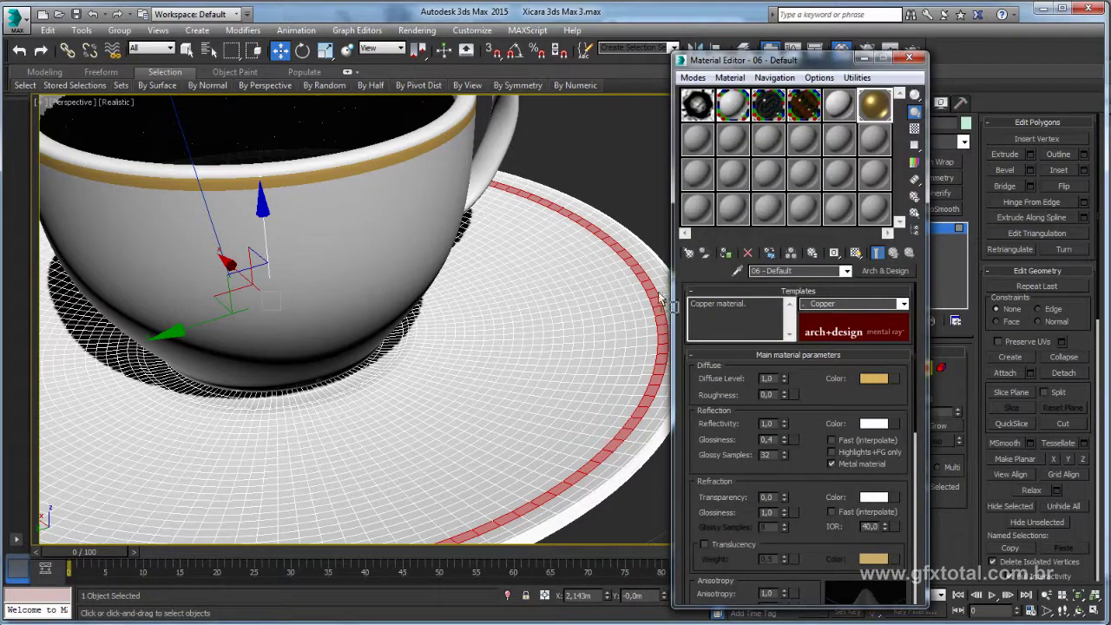
drag(833, 139, 660, 302)
click(910, 58)
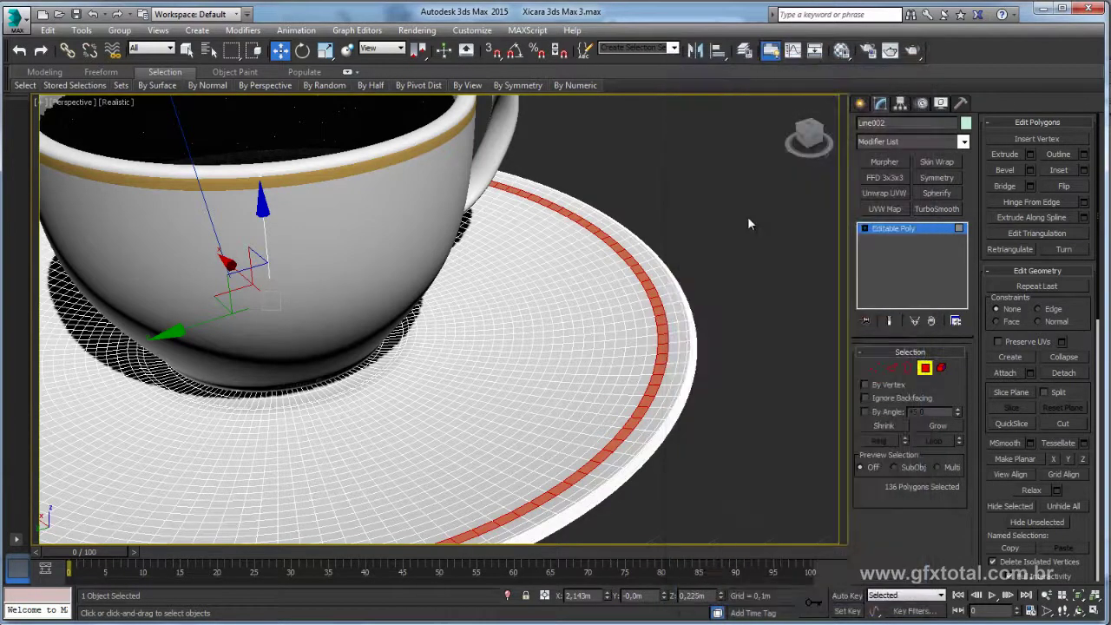
click(889, 231)
Step: Switch to Camera001, load the plain render into RAM Player channel A, and render the banded cup
key(c)
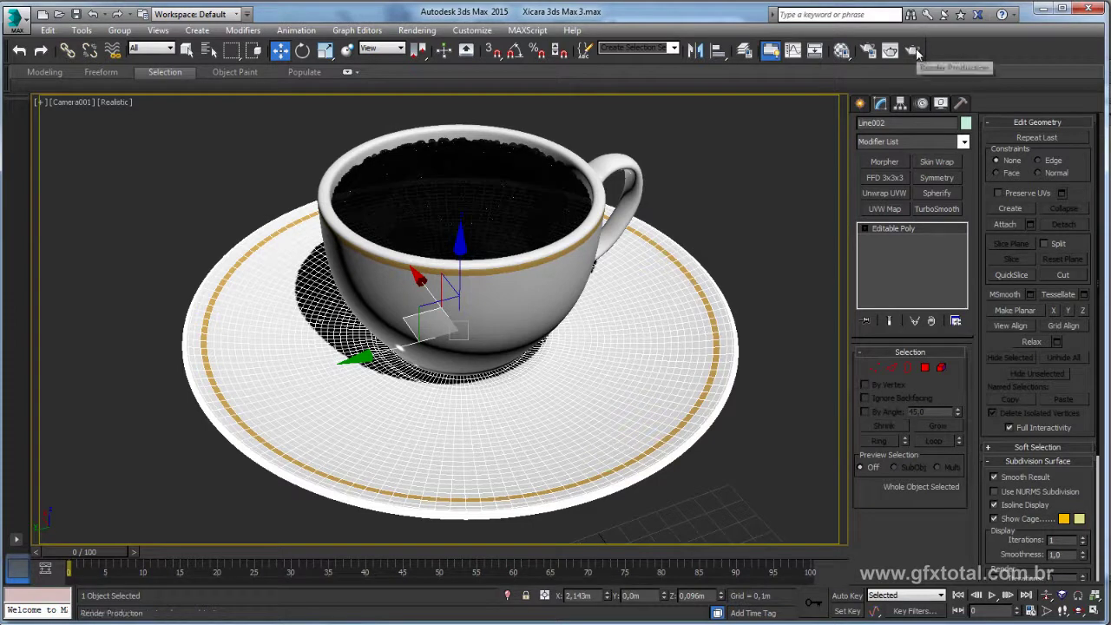
click(417, 31)
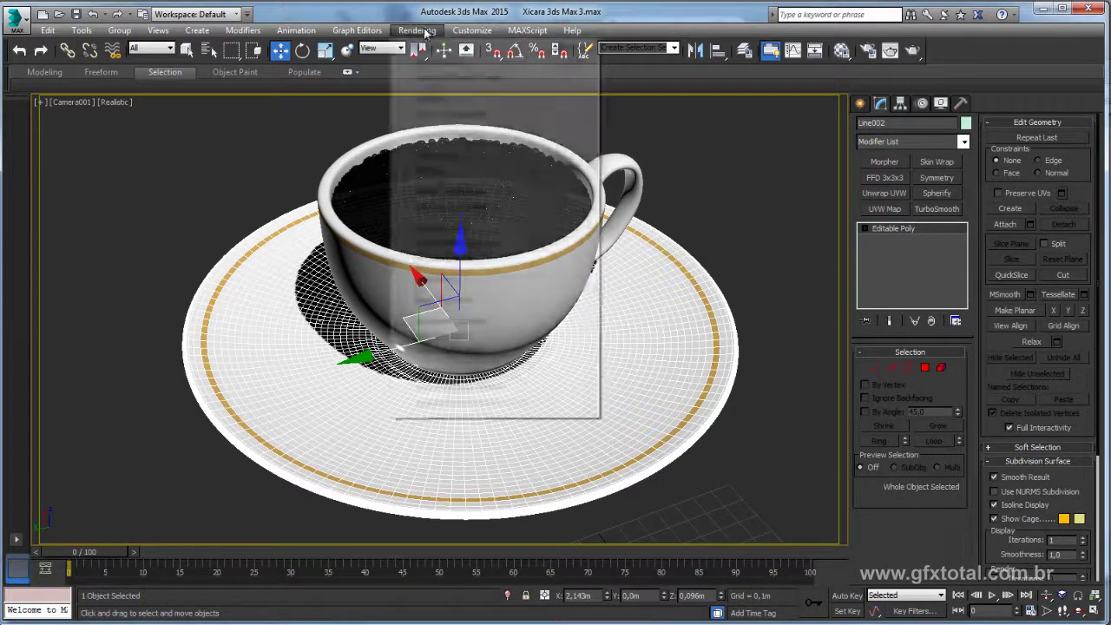
mouse_move(416, 31)
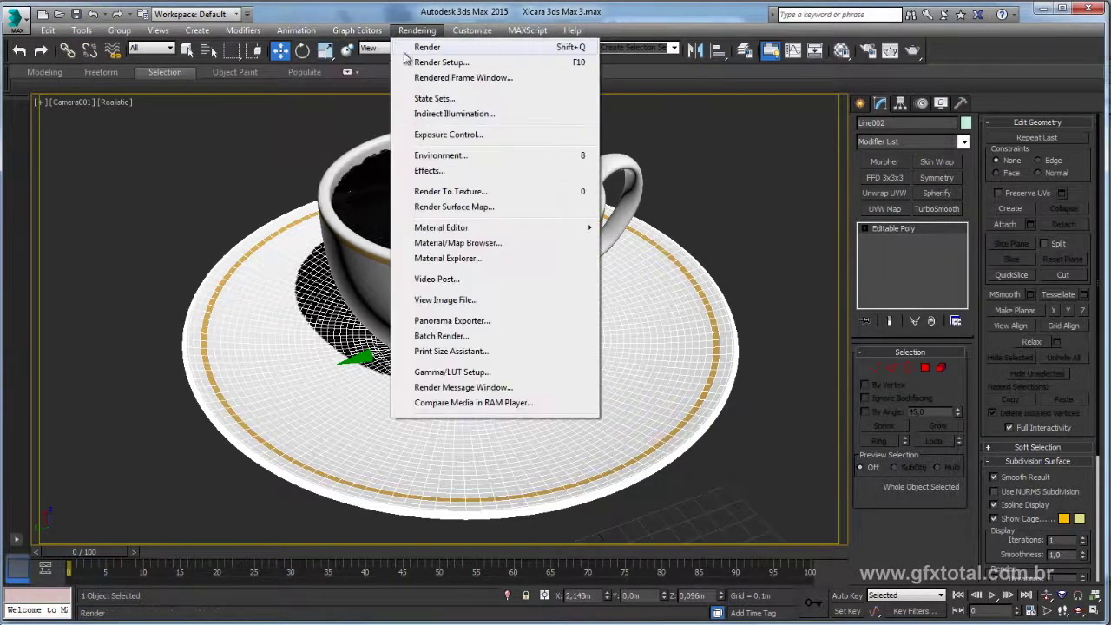
click(461, 402)
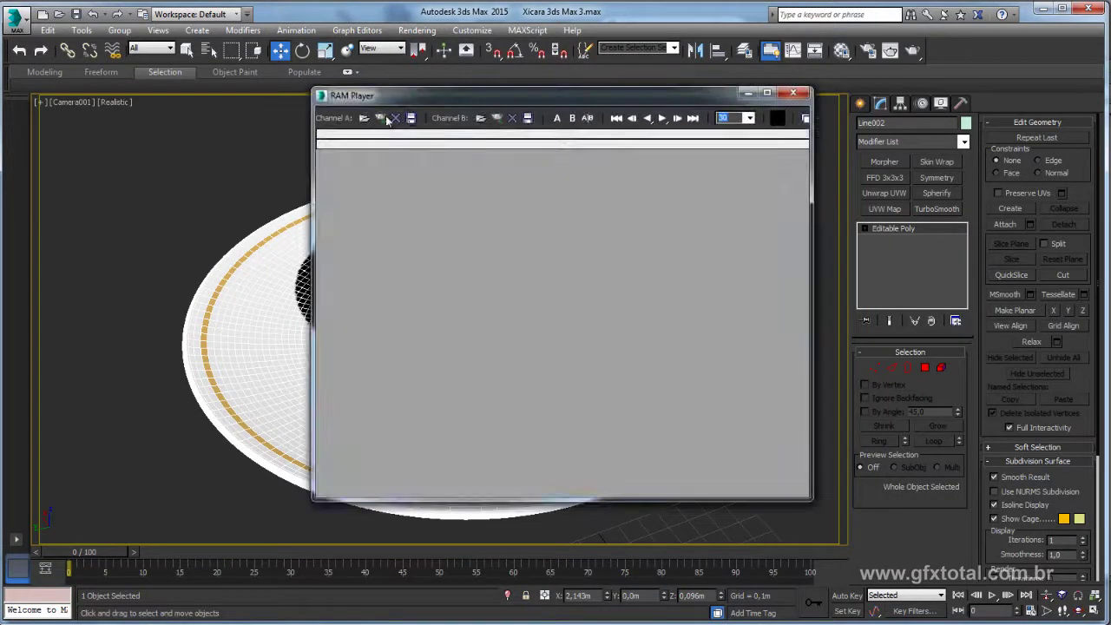
click(380, 118)
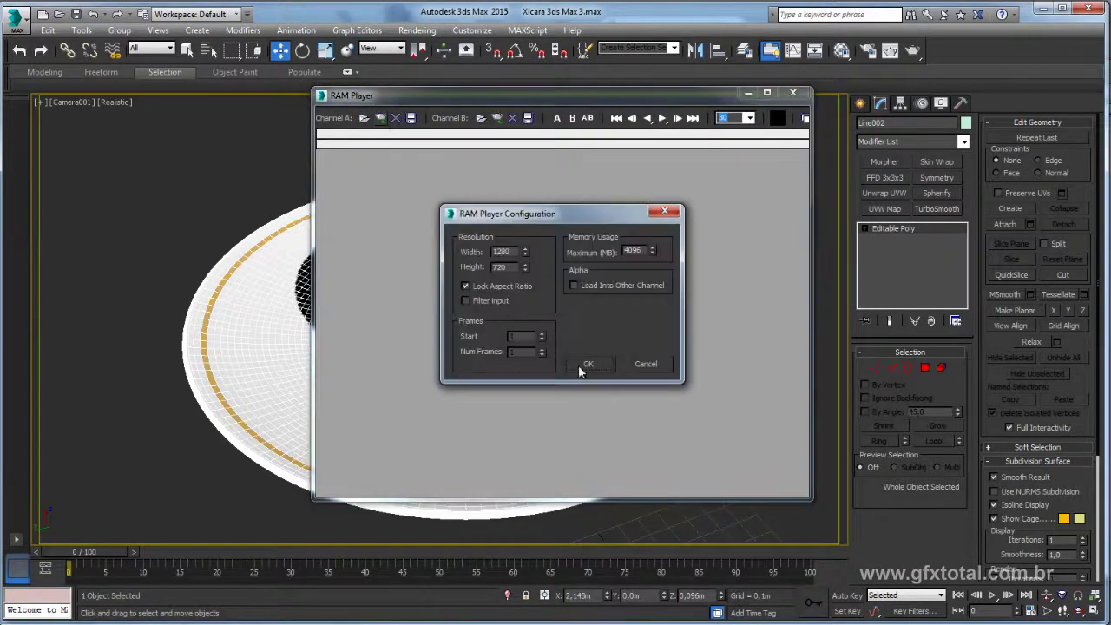
click(590, 365)
drag(800, 100, 605, 46)
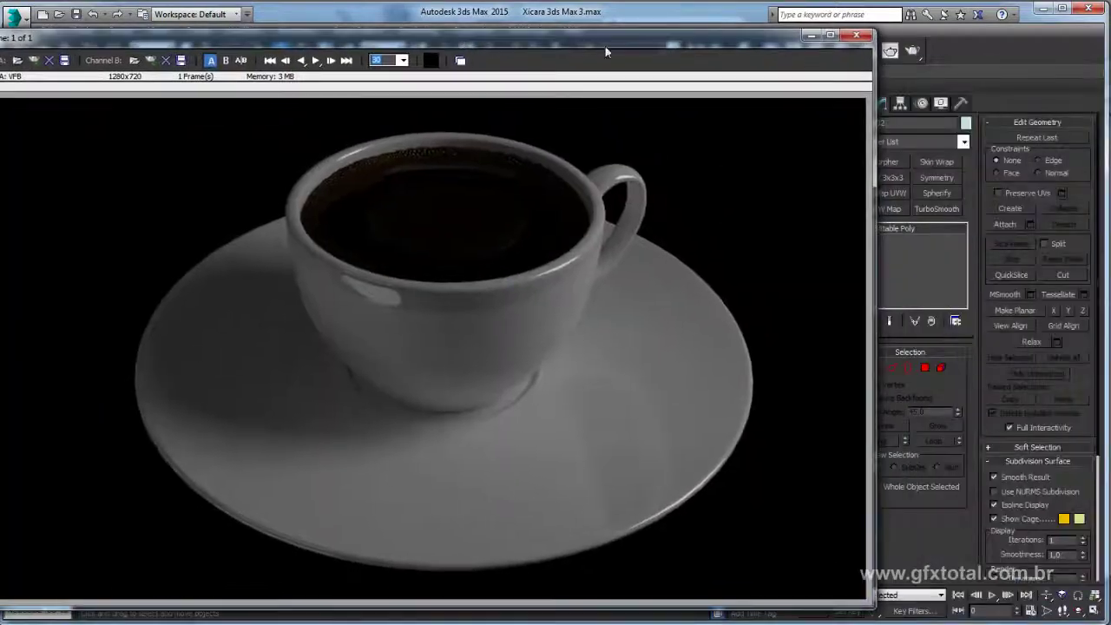
click(809, 36)
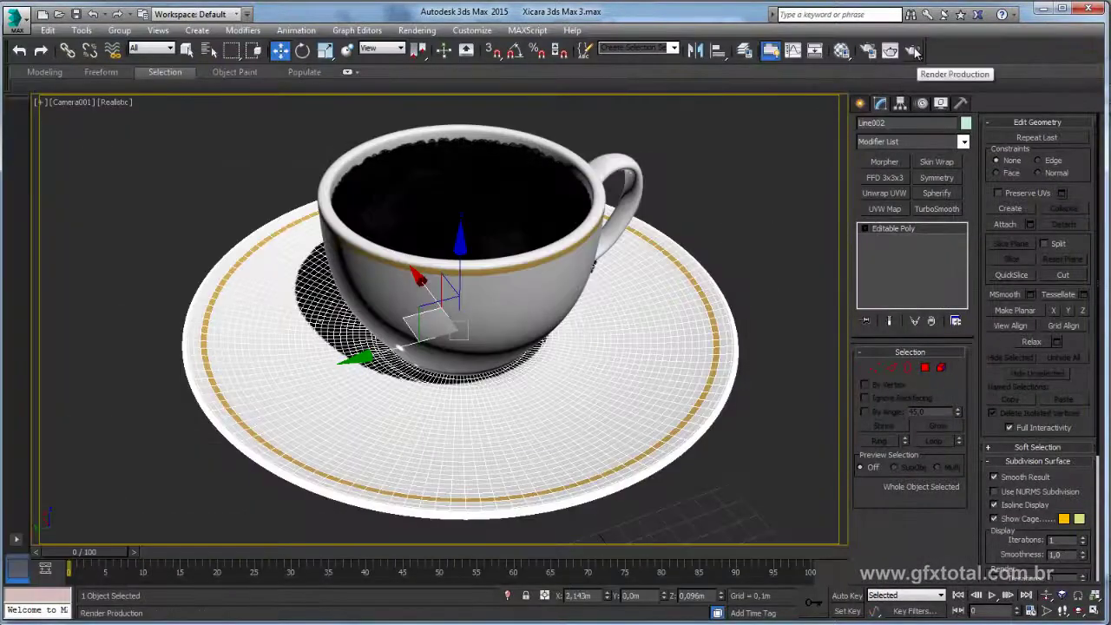
click(913, 51)
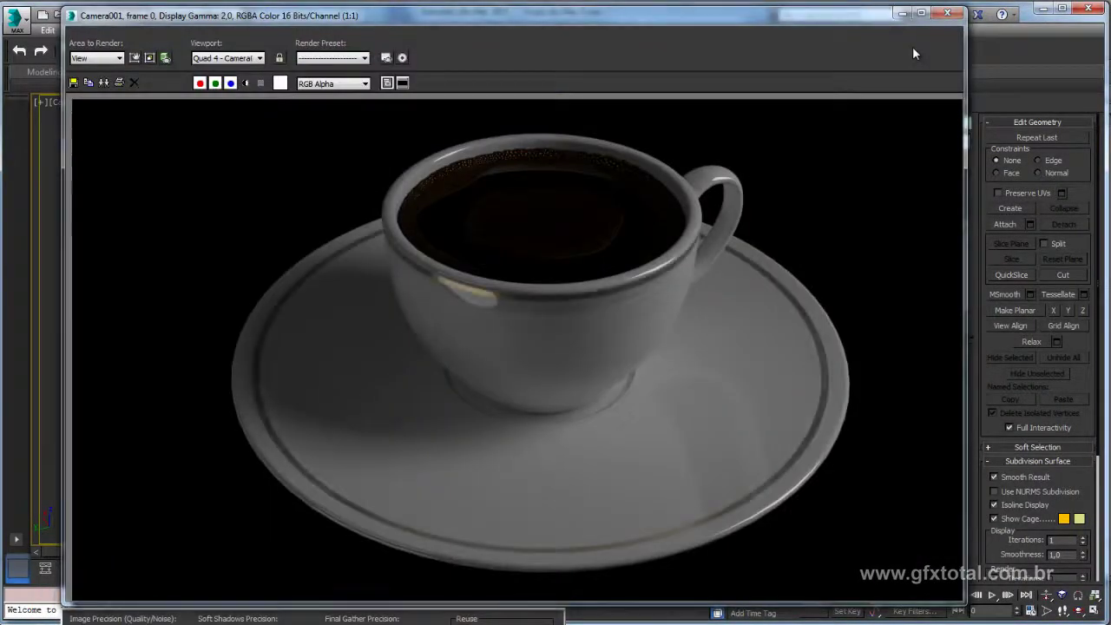
Step: Load the gold-rim render into RAM Player channel B and drag the split to each extreme
mouse_move(489, 21)
mouse_down()
mouse_move(520, 78)
mouse_move(622, 32)
mouse_up()
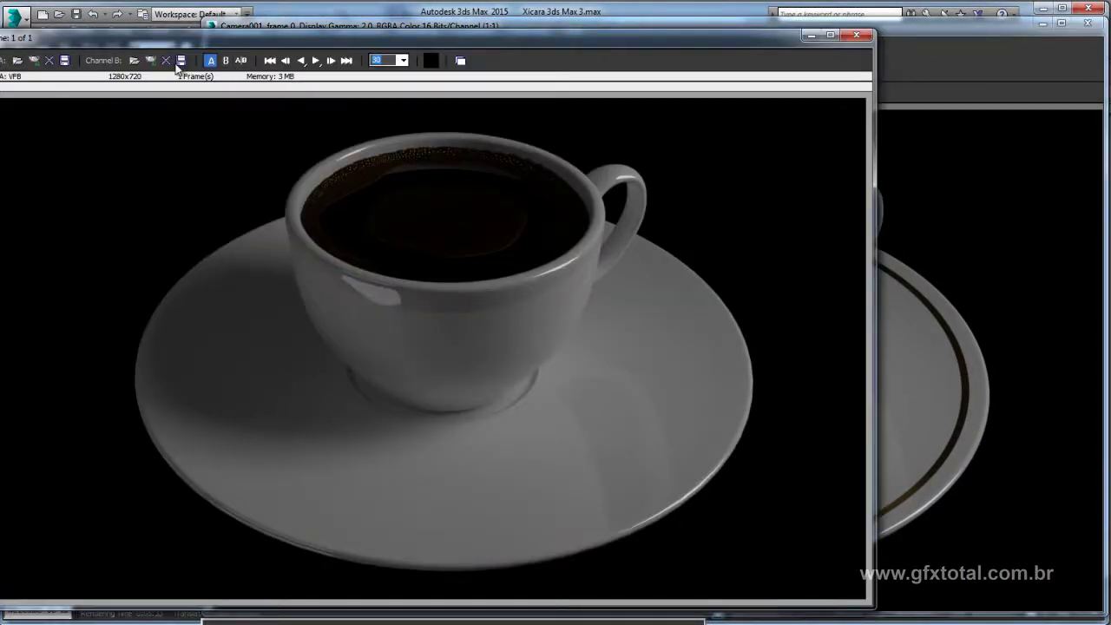
click(151, 60)
click(443, 389)
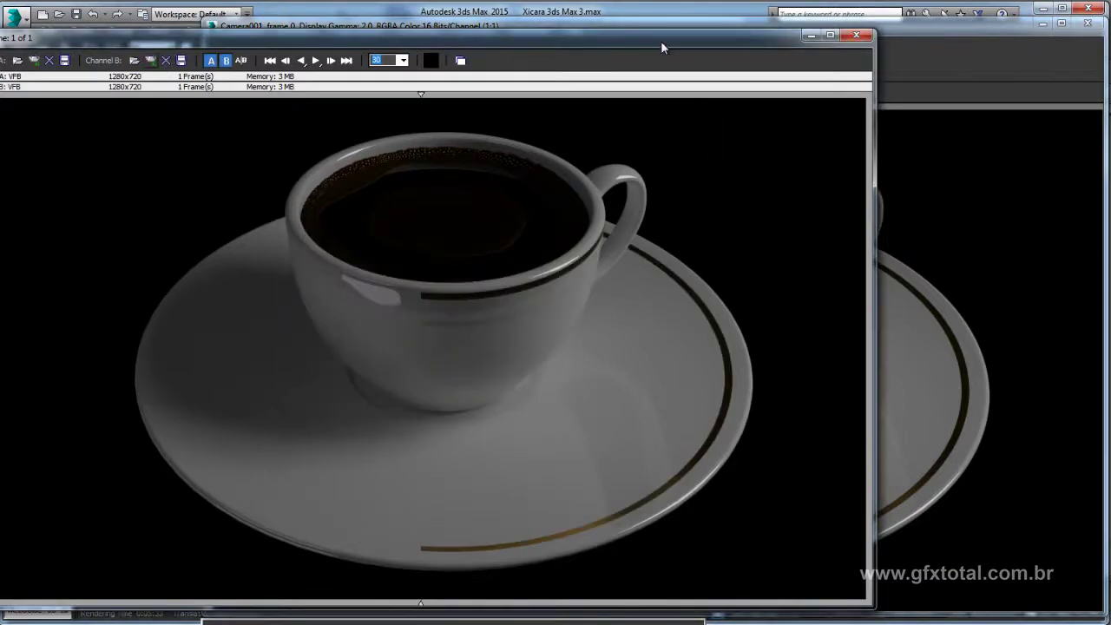
drag(660, 41, 790, 54)
drag(559, 348, 2, 352)
drag(247, 337, 955, 339)
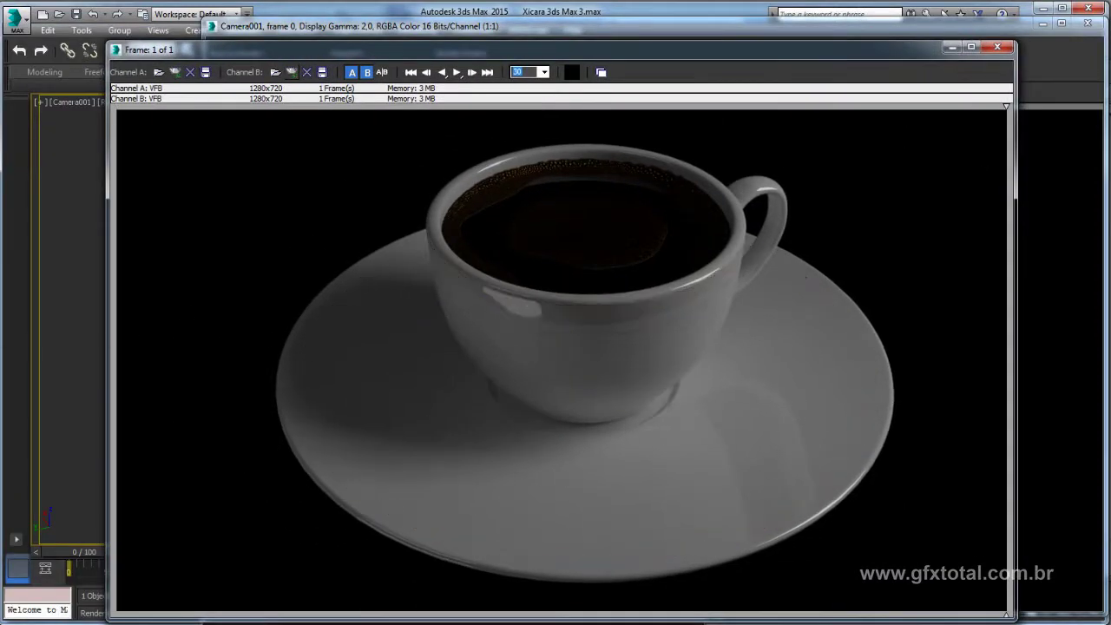
Step: Close the rendered frame window and sweep the A/B split across the cup to compare
click(1050, 57)
click(1084, 26)
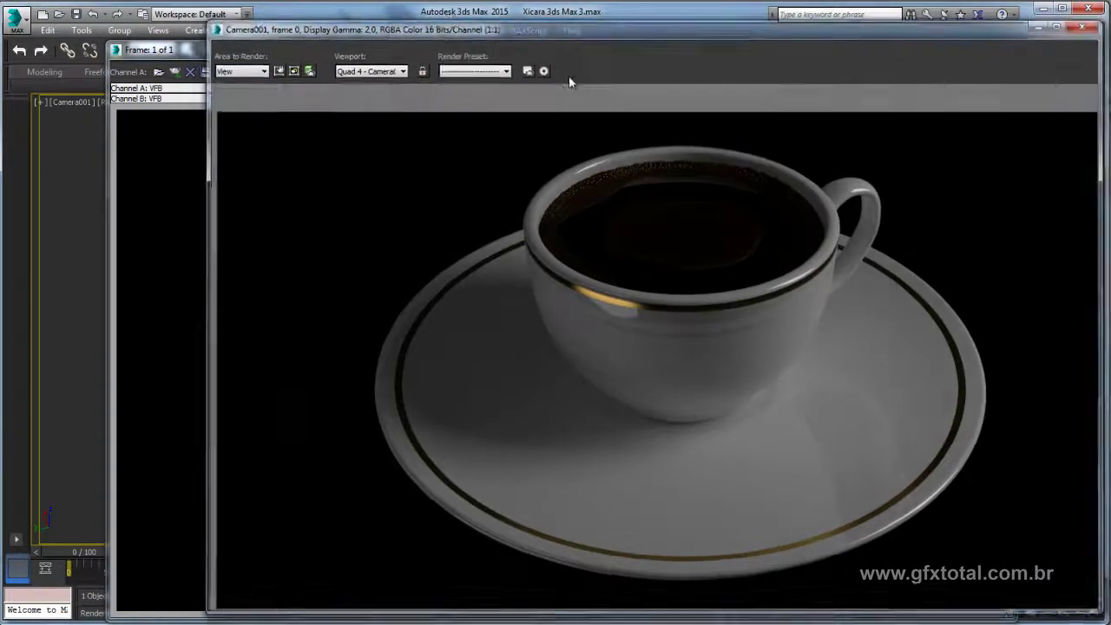
drag(650, 49, 638, 40)
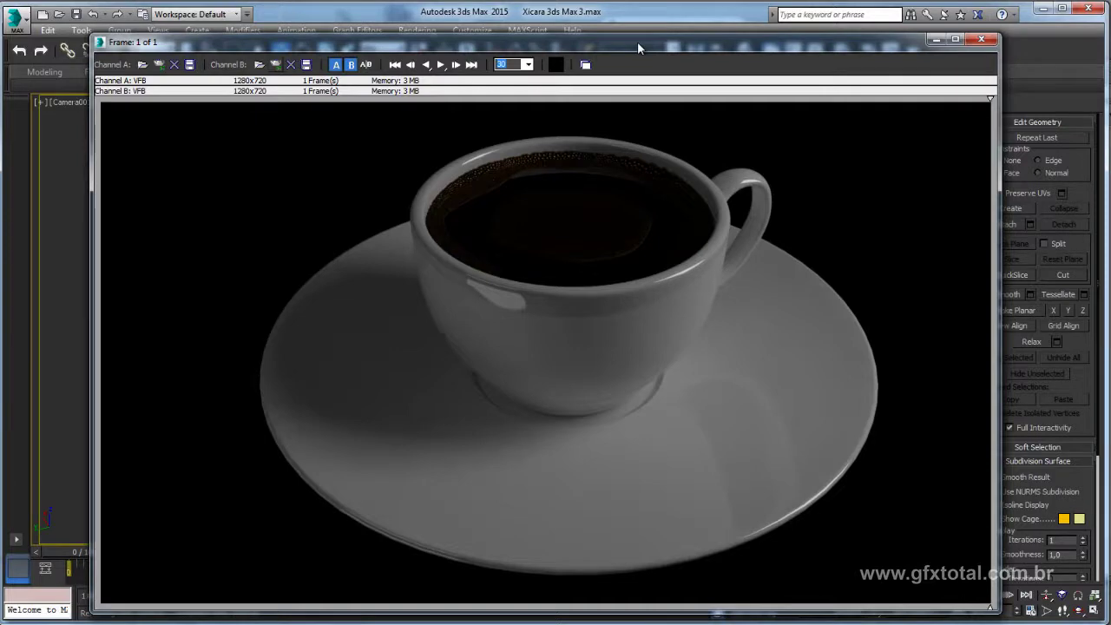
mouse_move(218, 231)
mouse_down()
mouse_move(898, 228)
mouse_move(316, 231)
mouse_move(873, 236)
mouse_move(273, 247)
mouse_up()
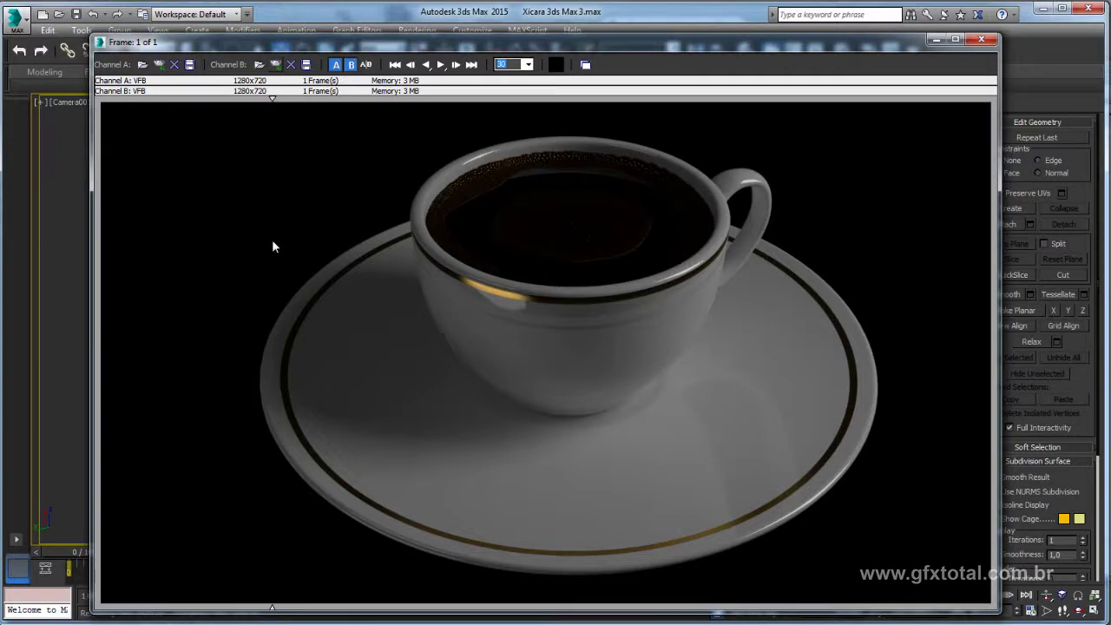
mouse_move(271, 239)
mouse_down()
mouse_move(841, 229)
mouse_move(235, 238)
mouse_move(938, 247)
mouse_move(234, 250)
mouse_move(896, 268)
mouse_move(267, 268)
mouse_move(683, 258)
mouse_move(227, 257)
mouse_move(917, 262)
mouse_move(199, 251)
mouse_move(84, 266)
mouse_up()
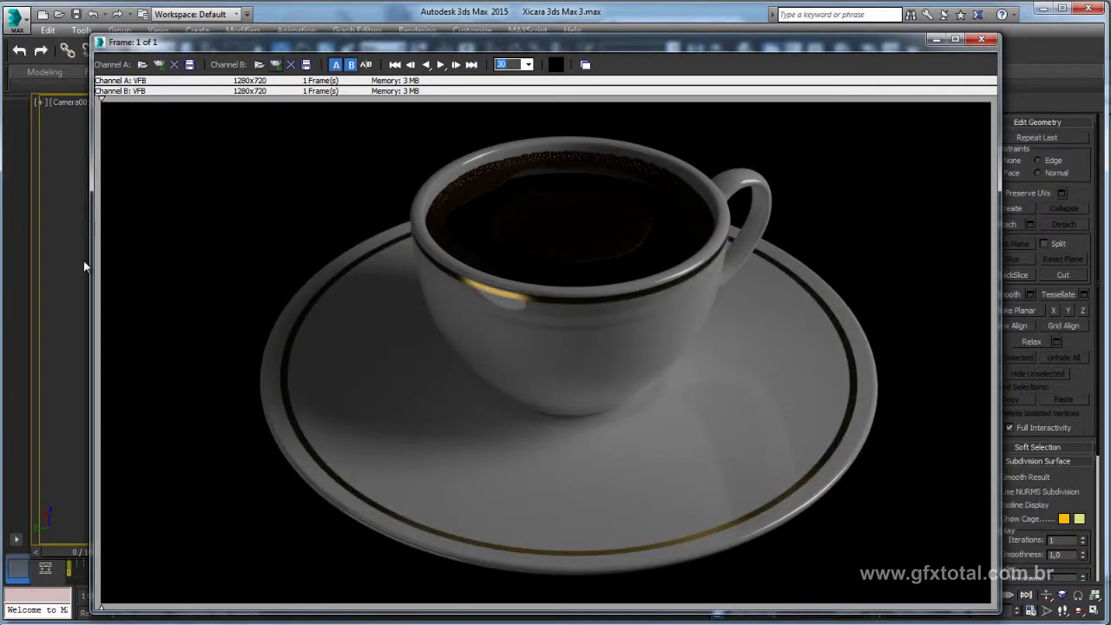